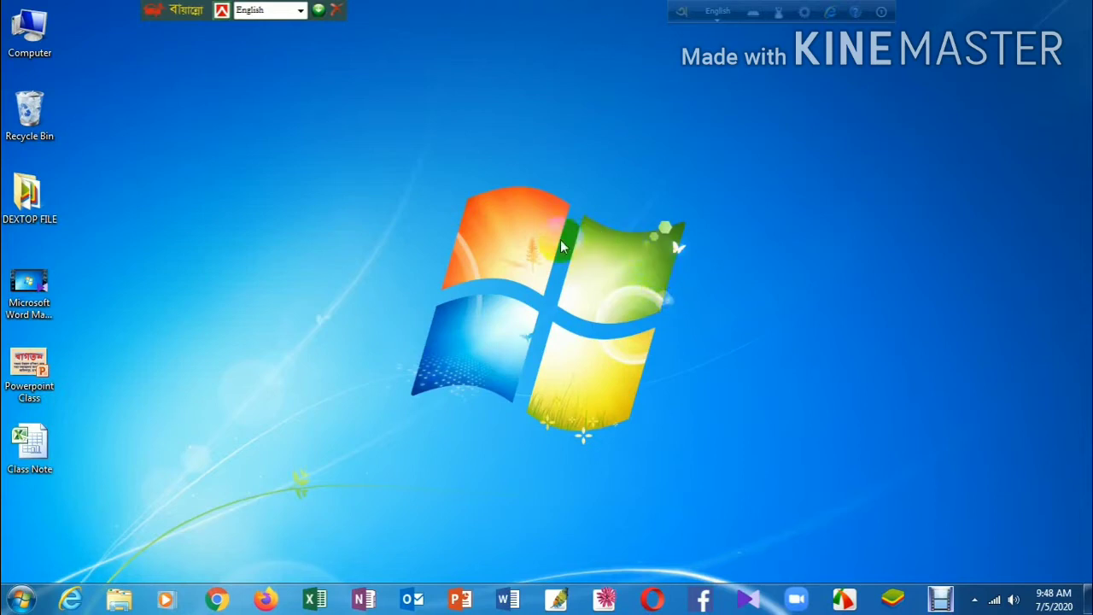
Launch Microsoft Excel 2010 from the Start menu's Microsoft Office folder
click(411, 302)
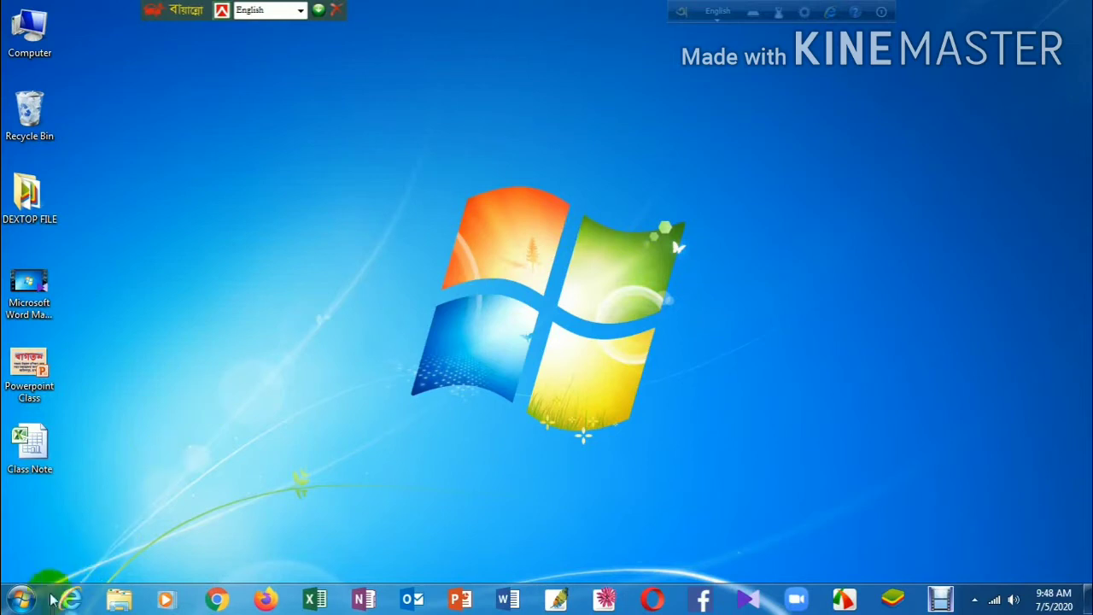
click(20, 601)
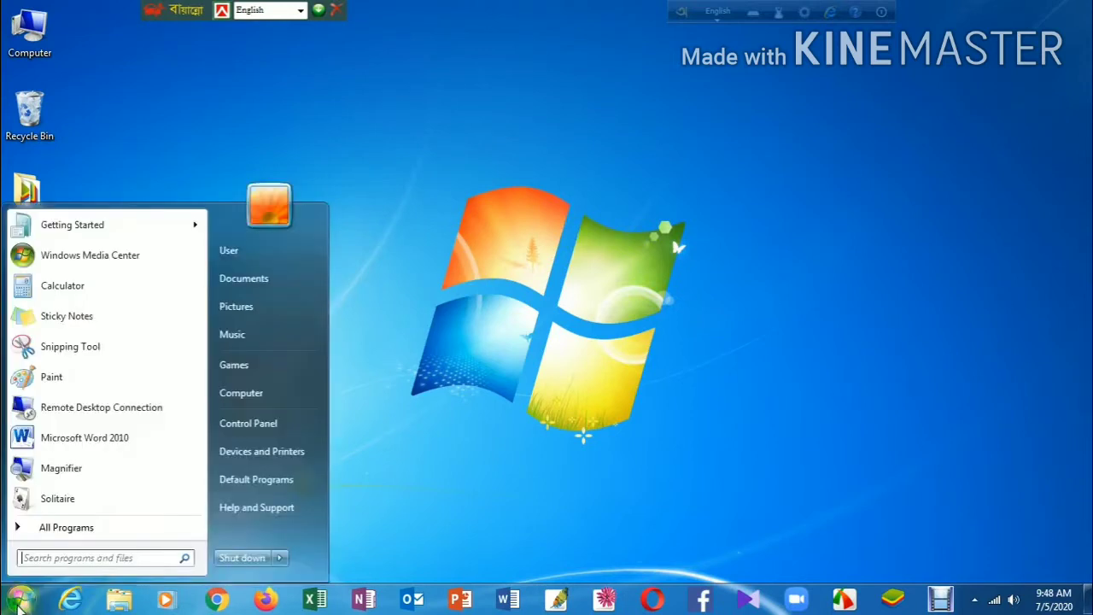
click(45, 534)
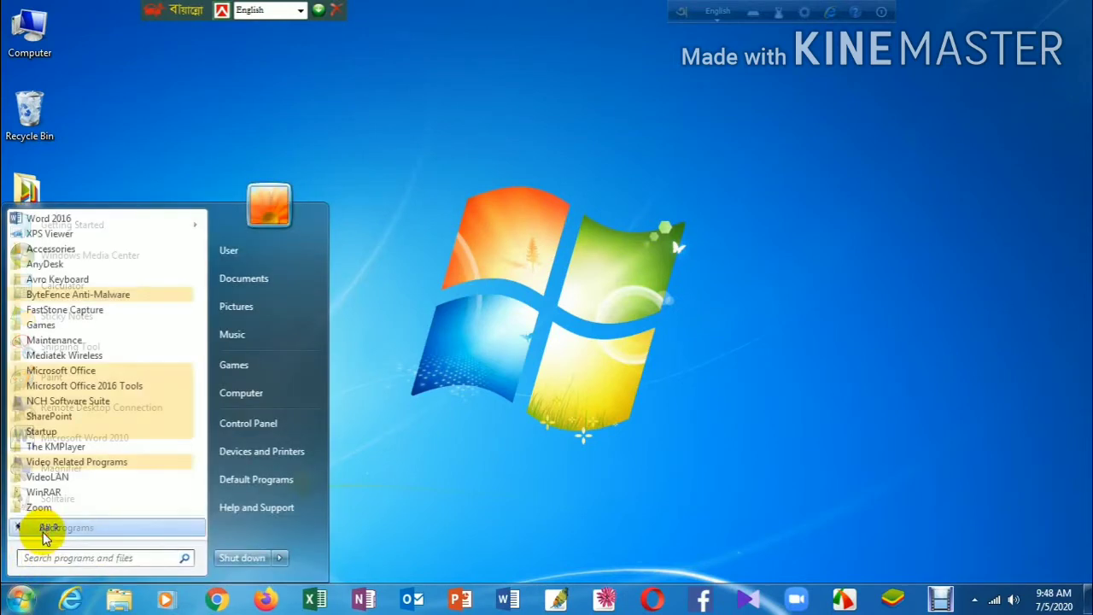
click(106, 372)
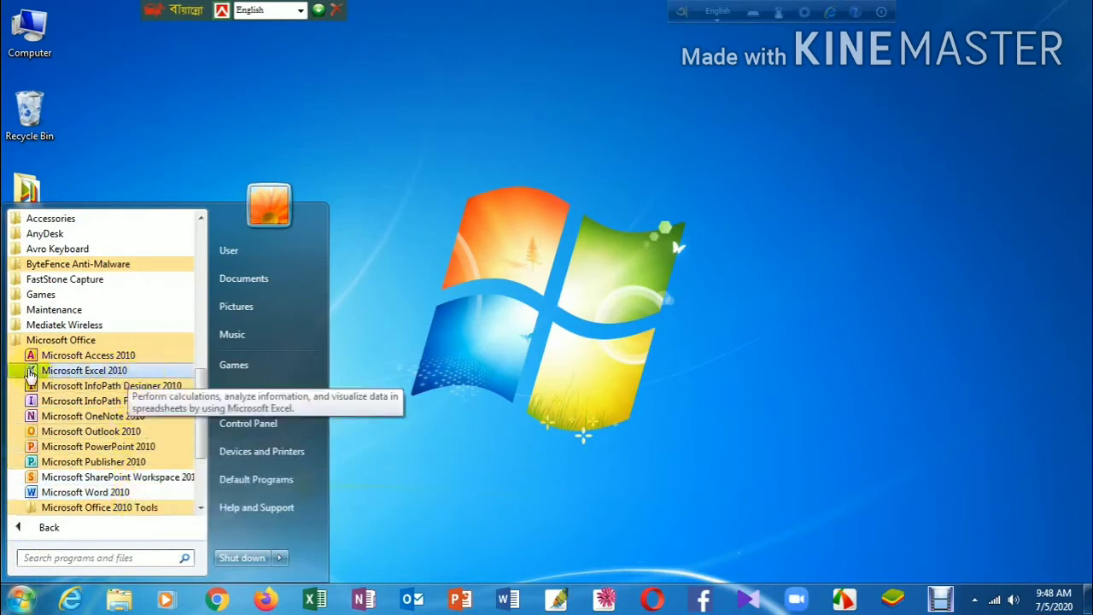
click(134, 369)
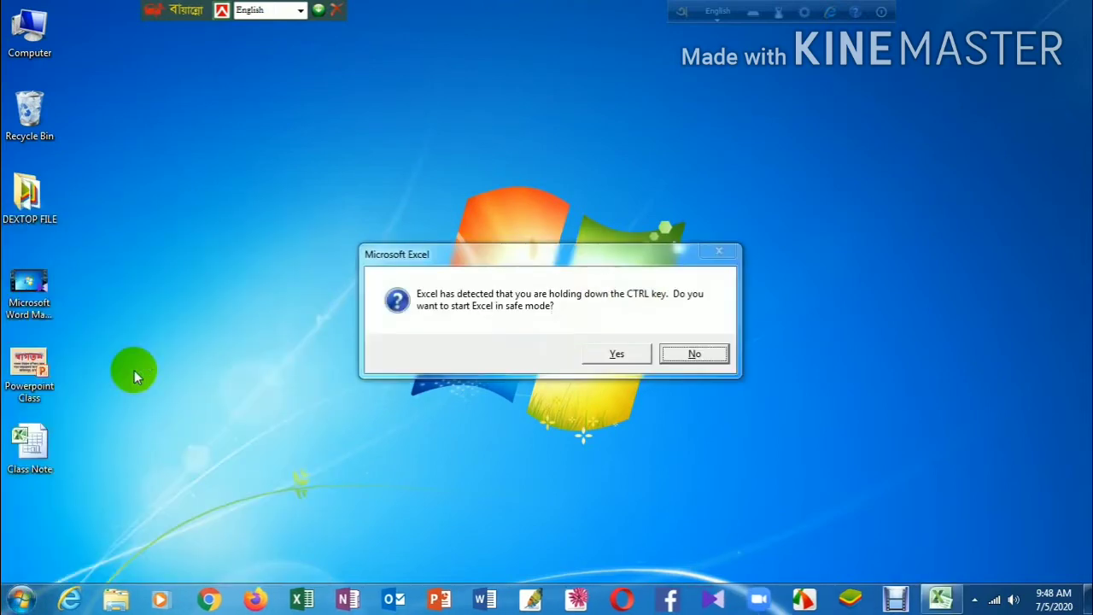
Start Excel in safe mode and hide the floating language bar
click(637, 354)
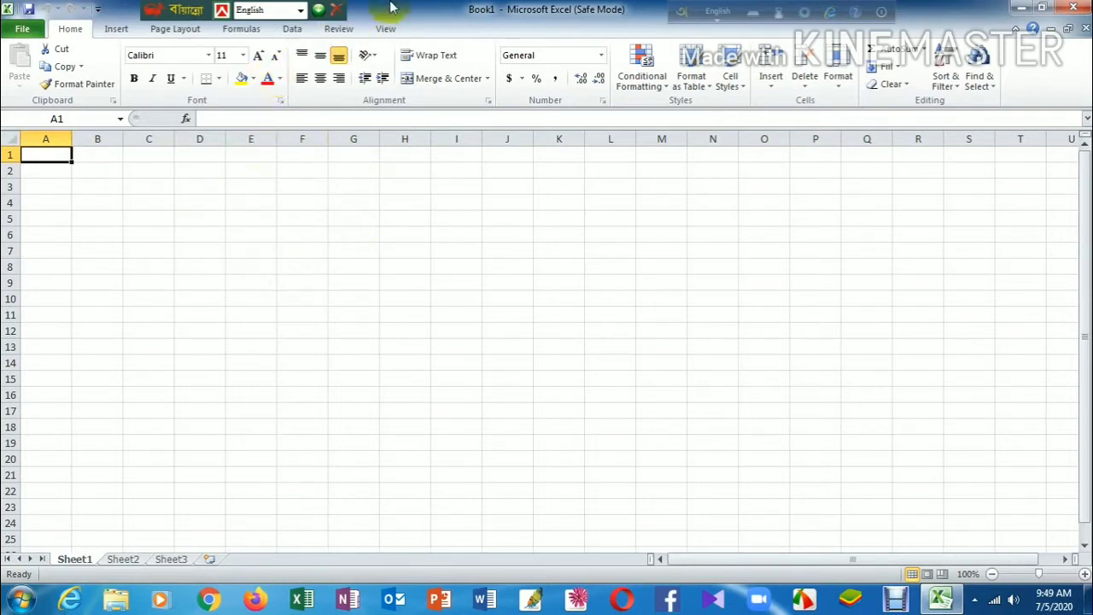
click(881, 14)
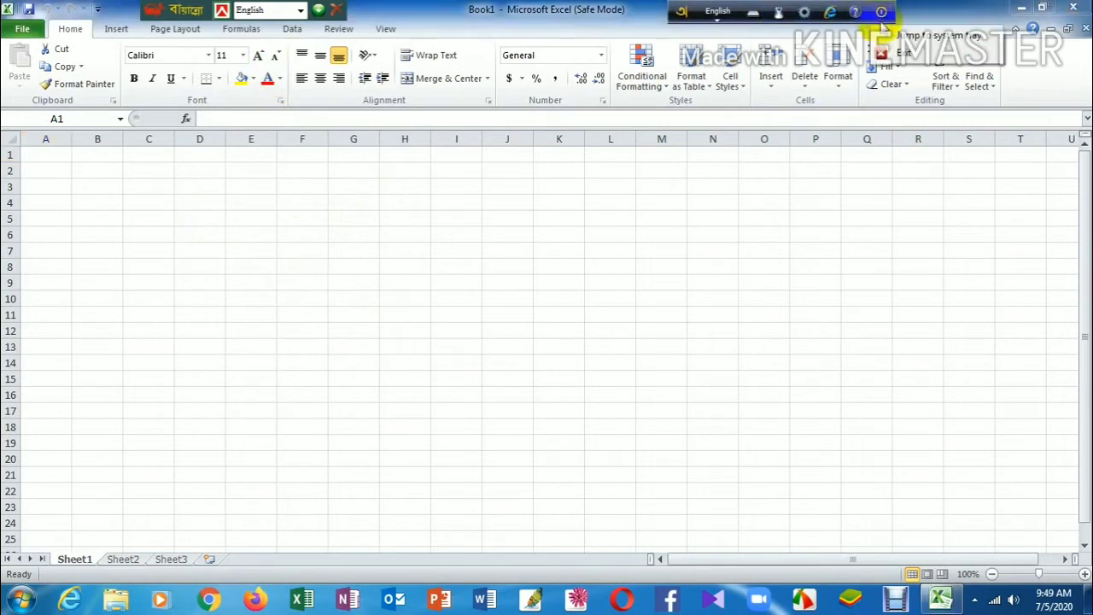
click(883, 67)
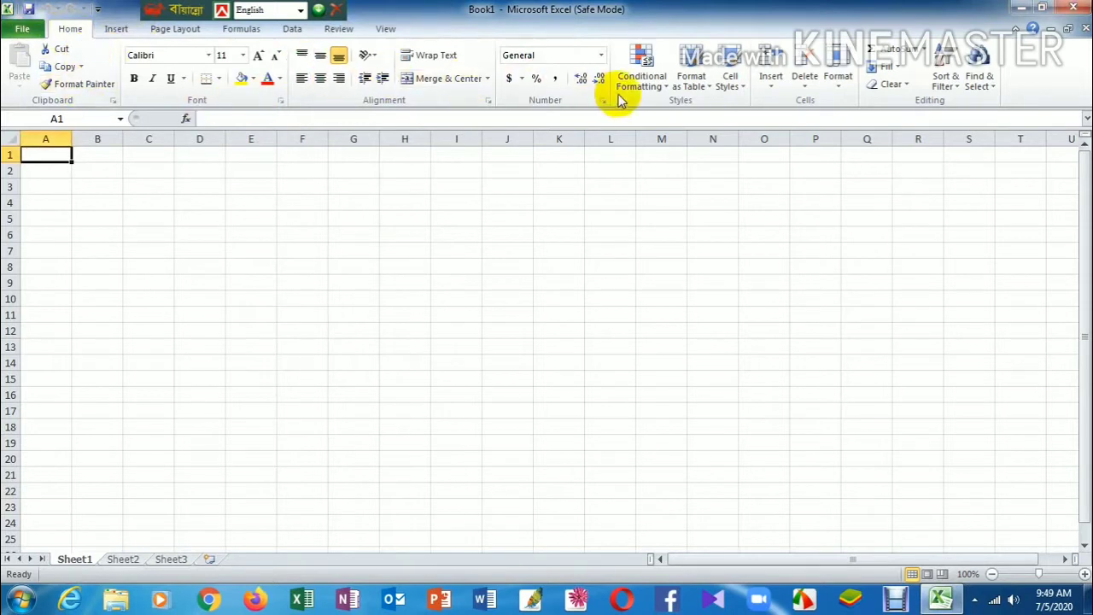
click(252, 119)
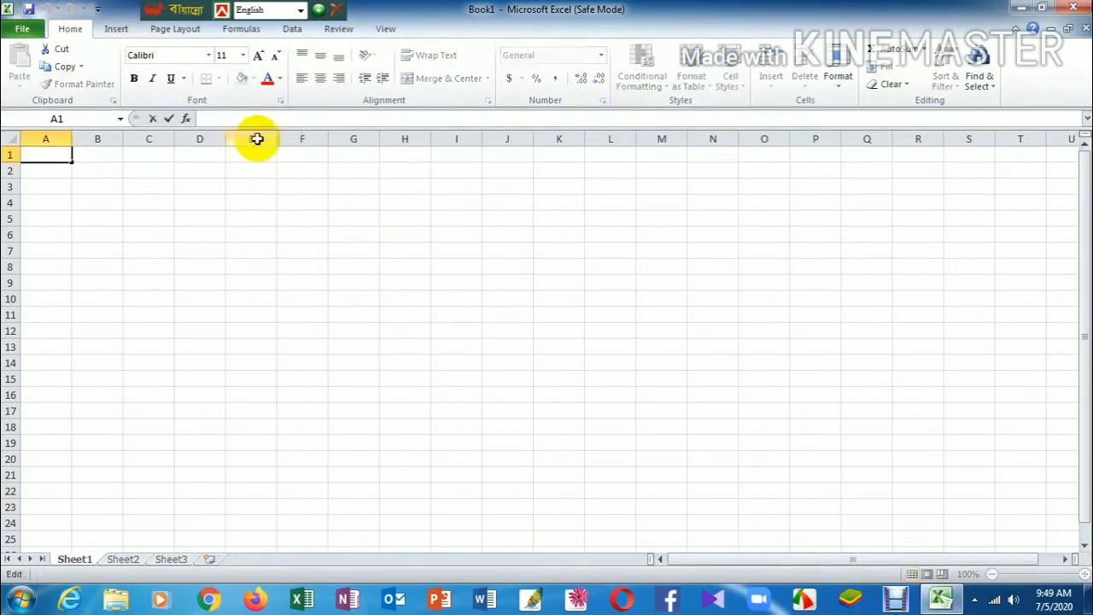
click(267, 221)
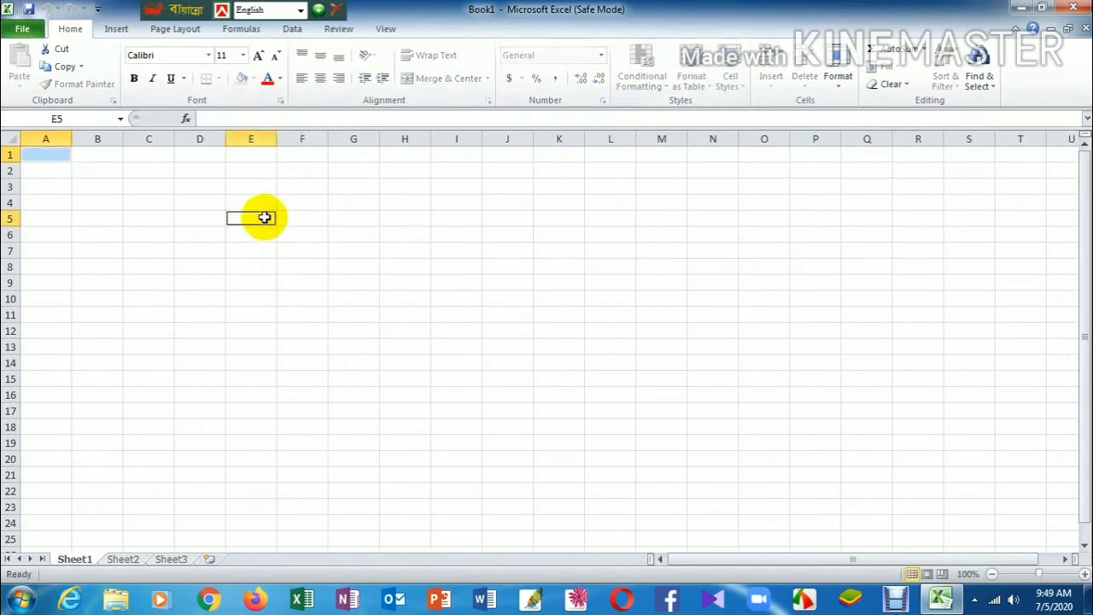
ctrl+click(308, 201)
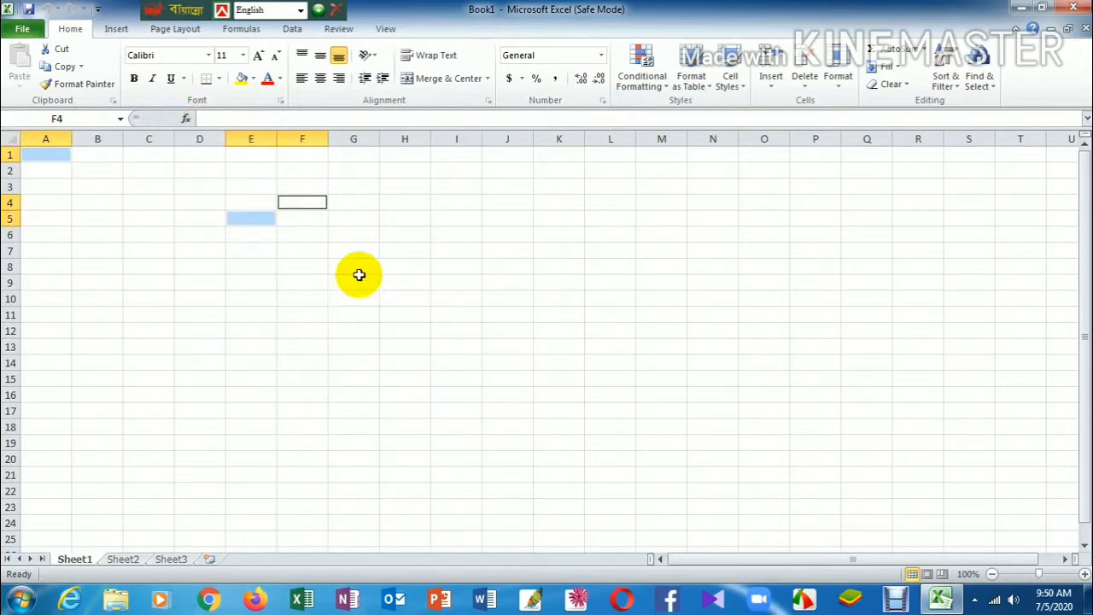
ctrl+click(47, 138)
ctrl+click(97, 138)
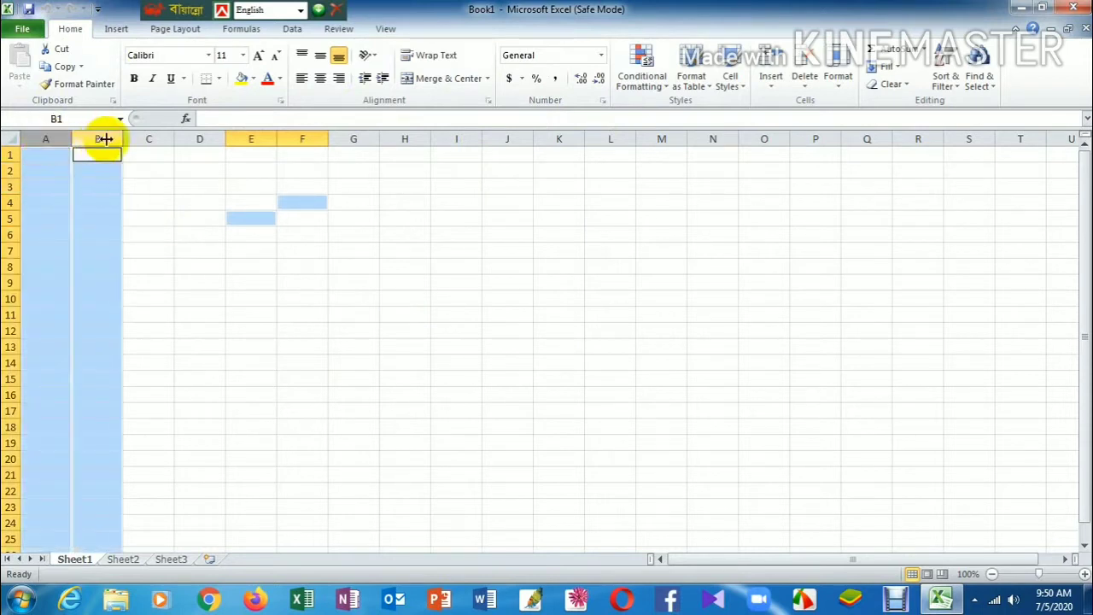
ctrl+click(150, 138)
ctrl+click(200, 138)
ctrl+click(251, 139)
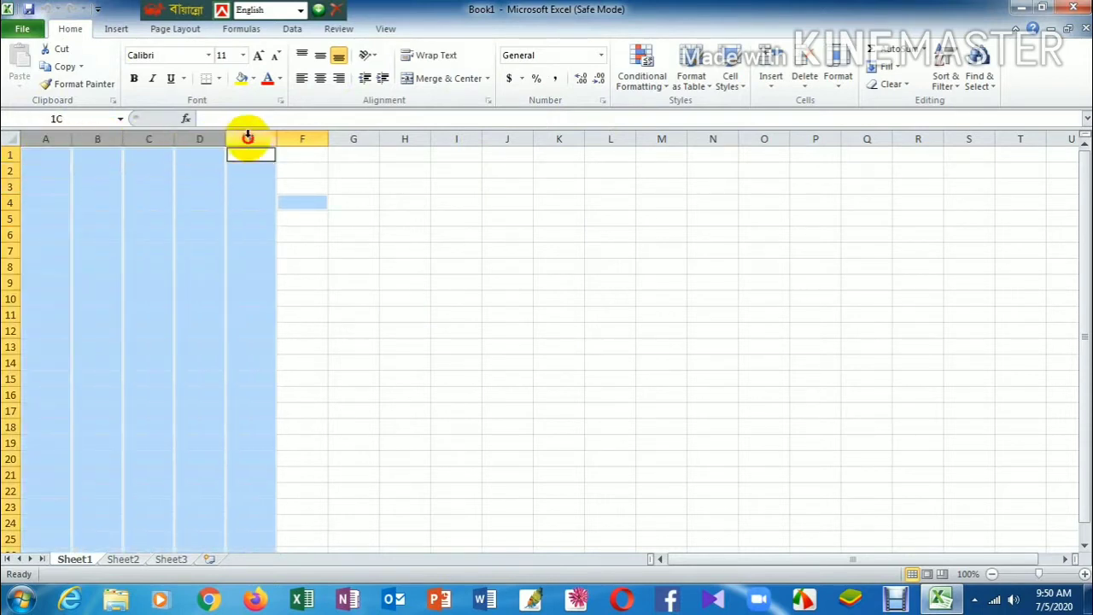
ctrl+click(302, 138)
ctrl+click(363, 136)
ctrl+click(408, 139)
ctrl+click(453, 138)
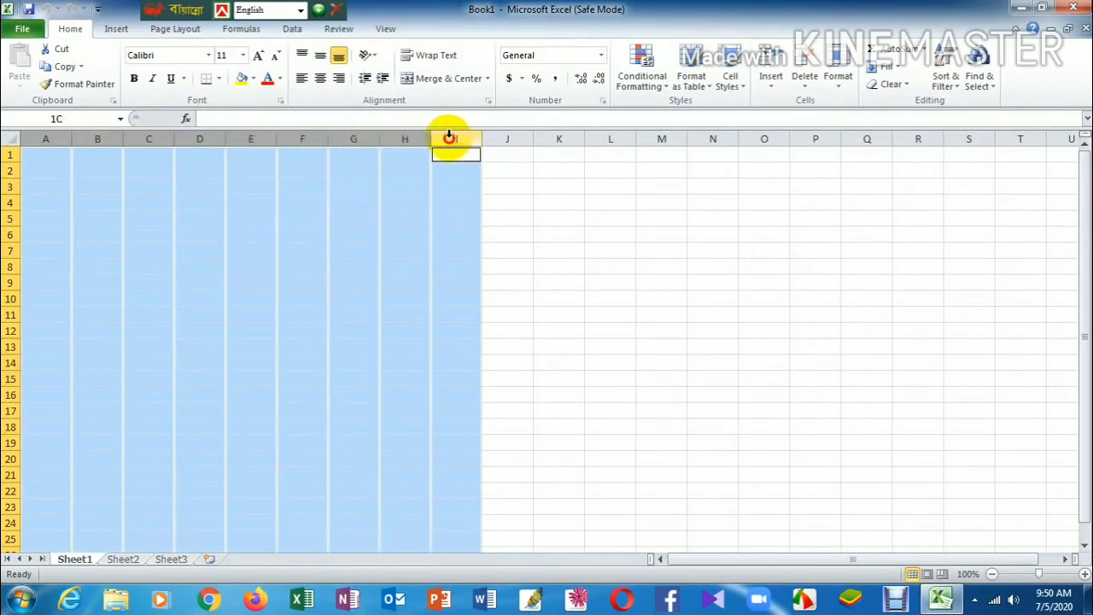
ctrl+click(404, 136)
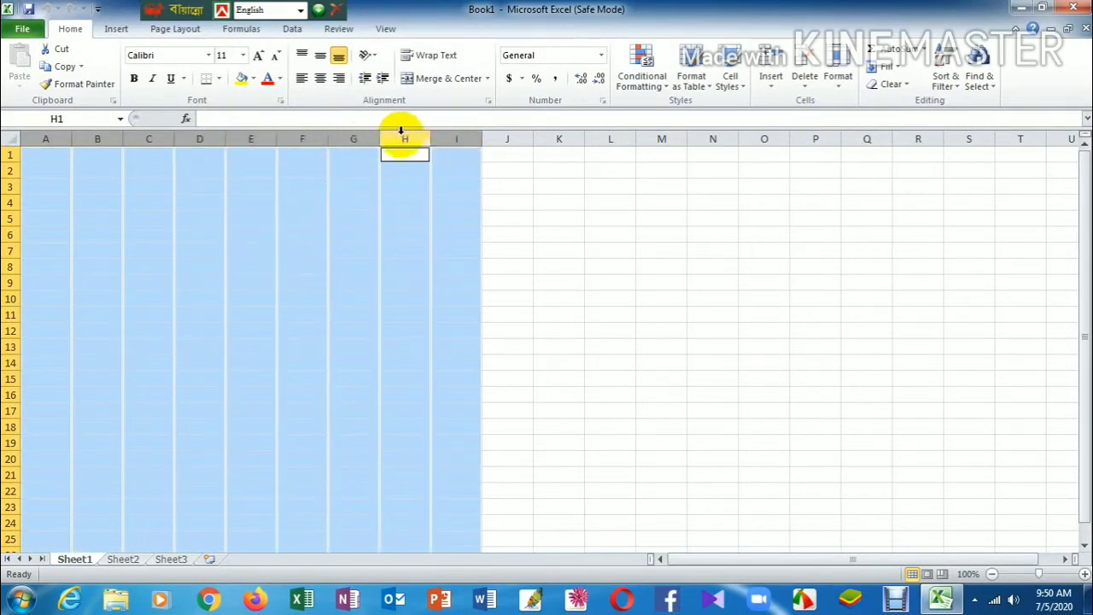
ctrl+click(34, 137)
ctrl+click(140, 205)
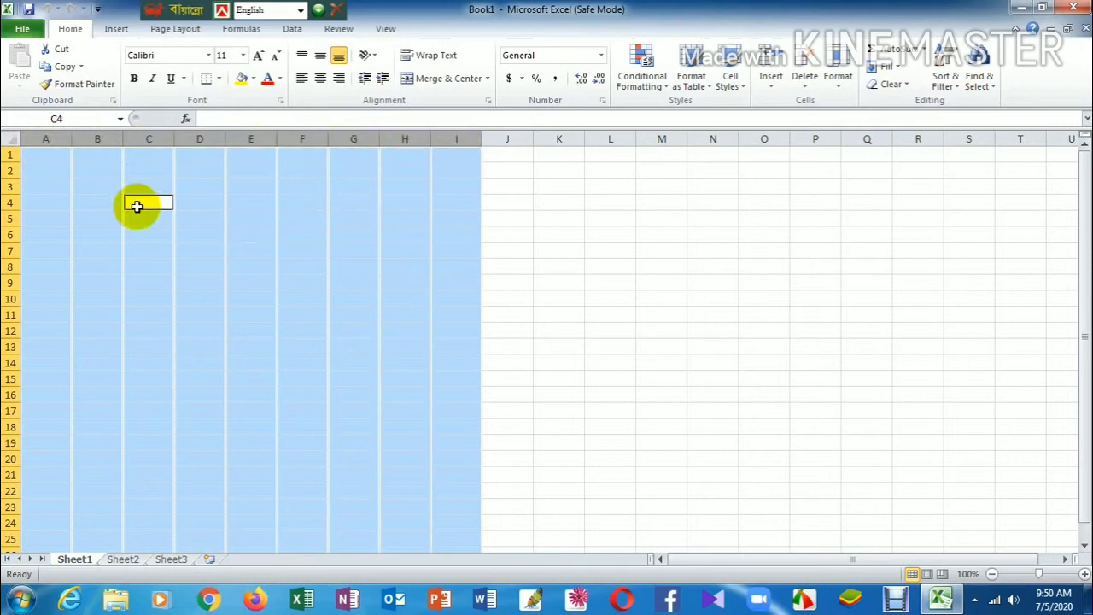
ctrl+click(576, 250)
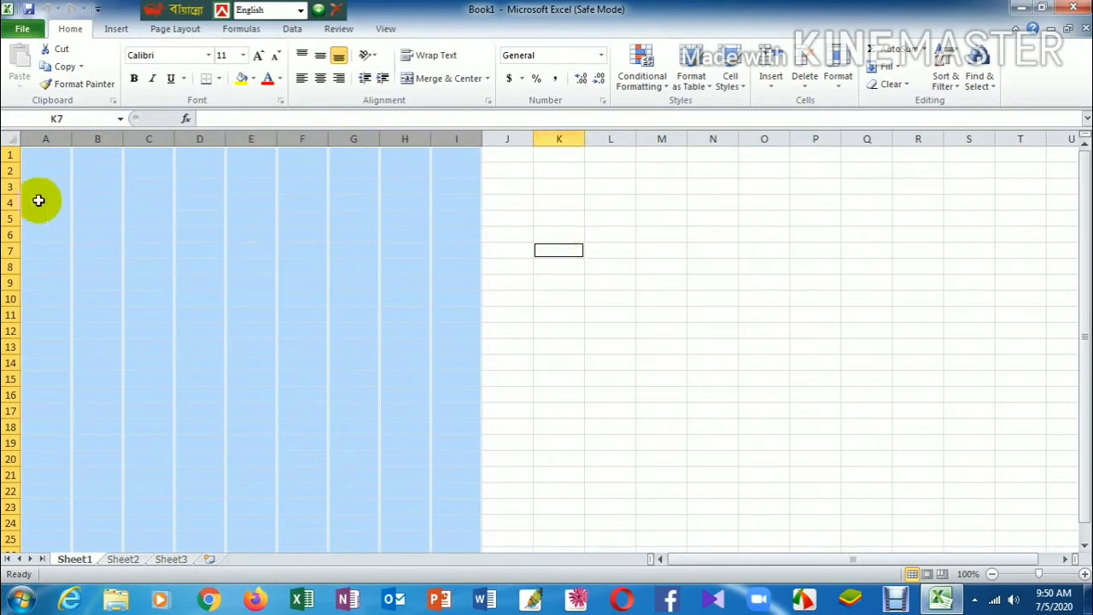
click(8, 155)
click(9, 171)
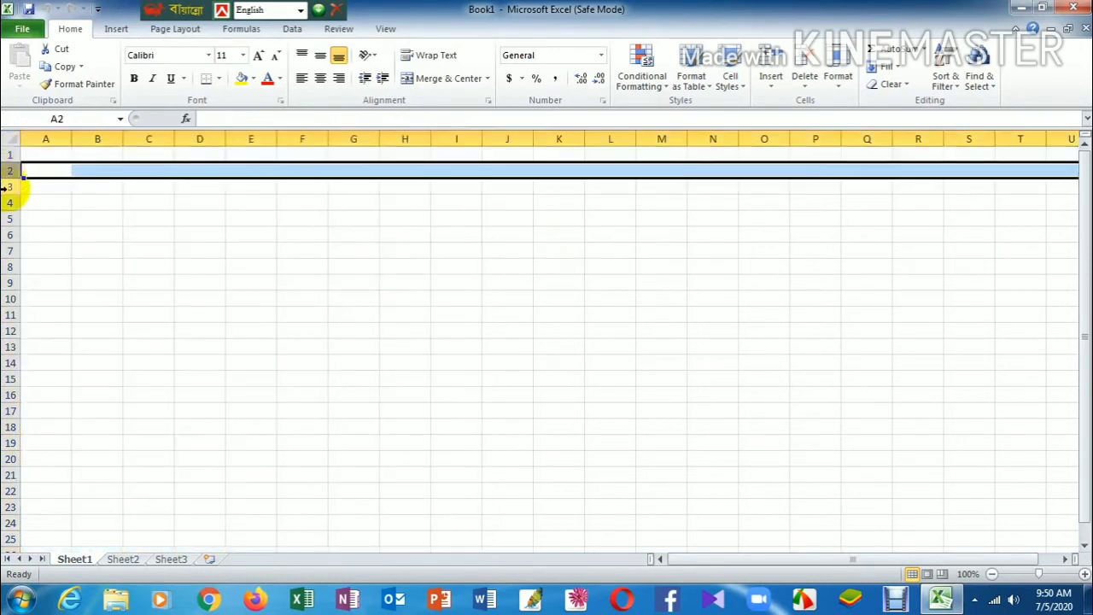
click(9, 187)
click(8, 202)
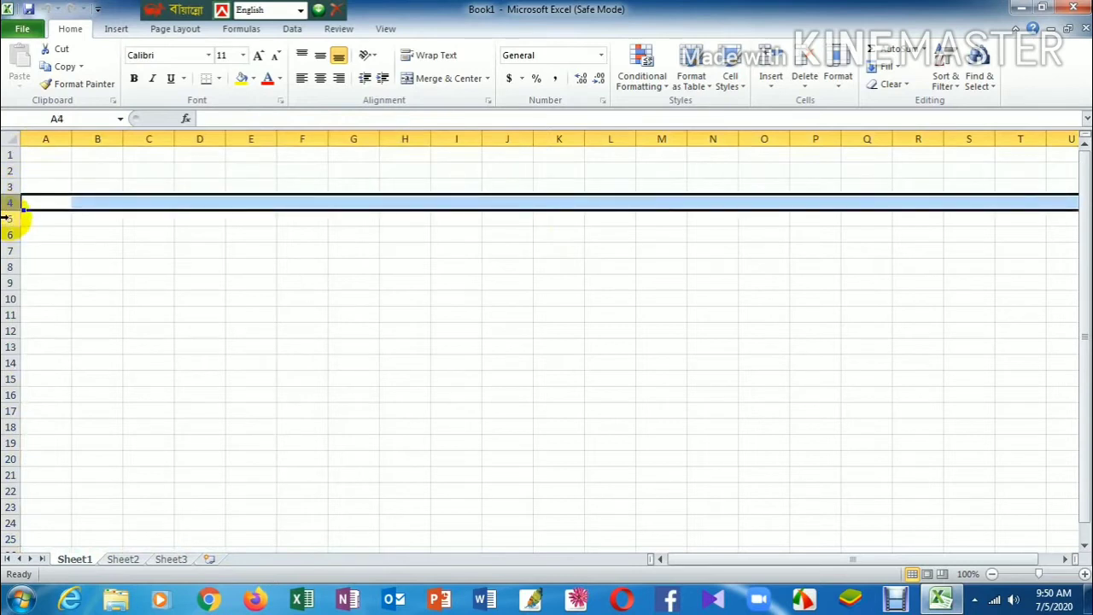
click(9, 218)
click(8, 235)
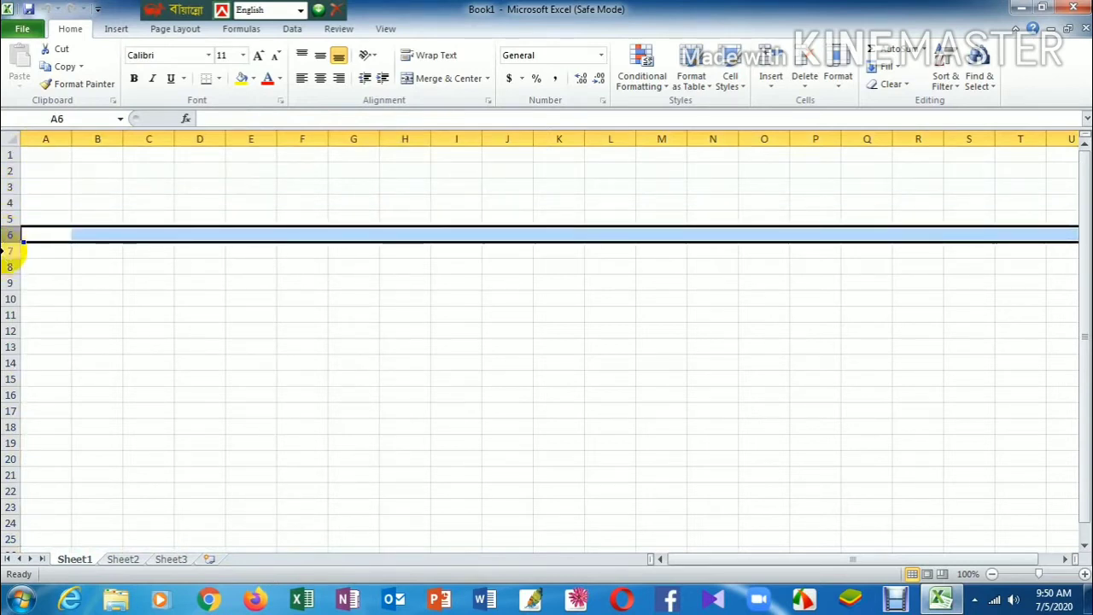
click(9, 251)
click(9, 267)
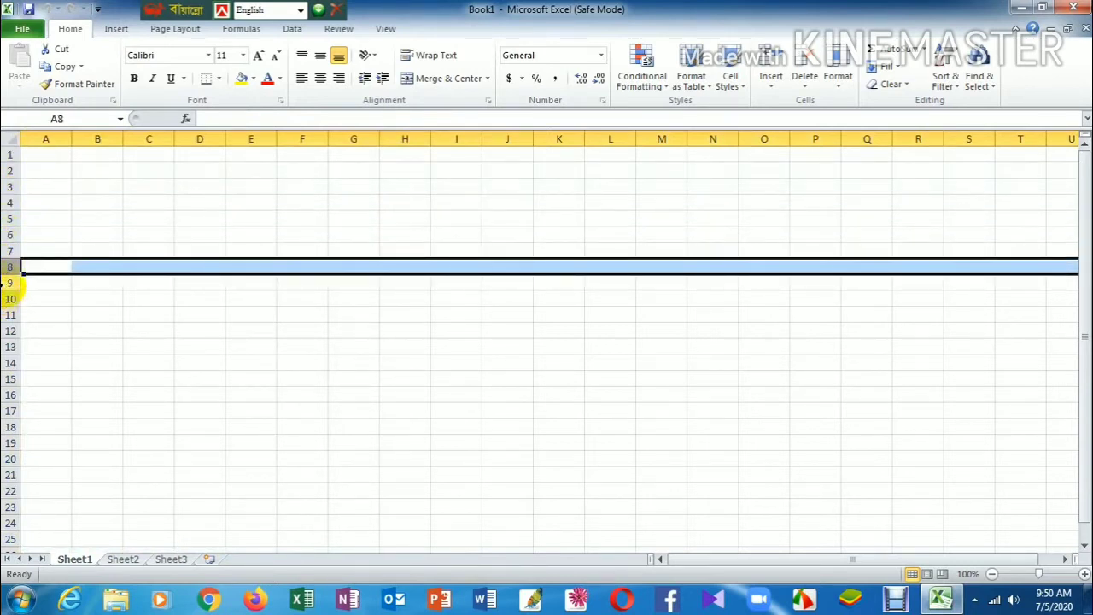
click(8, 283)
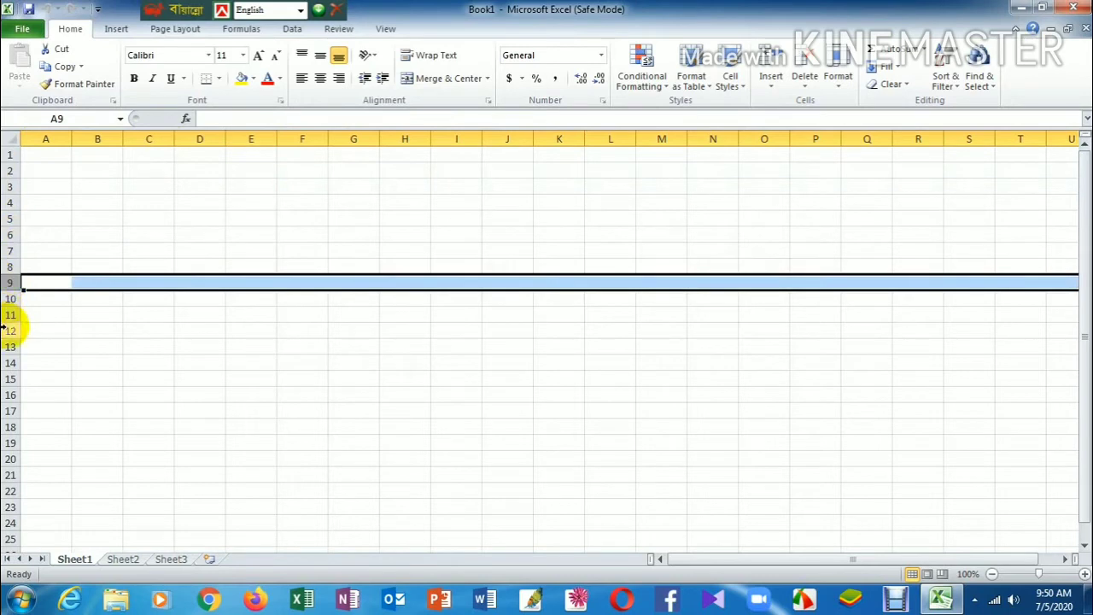
click(298, 345)
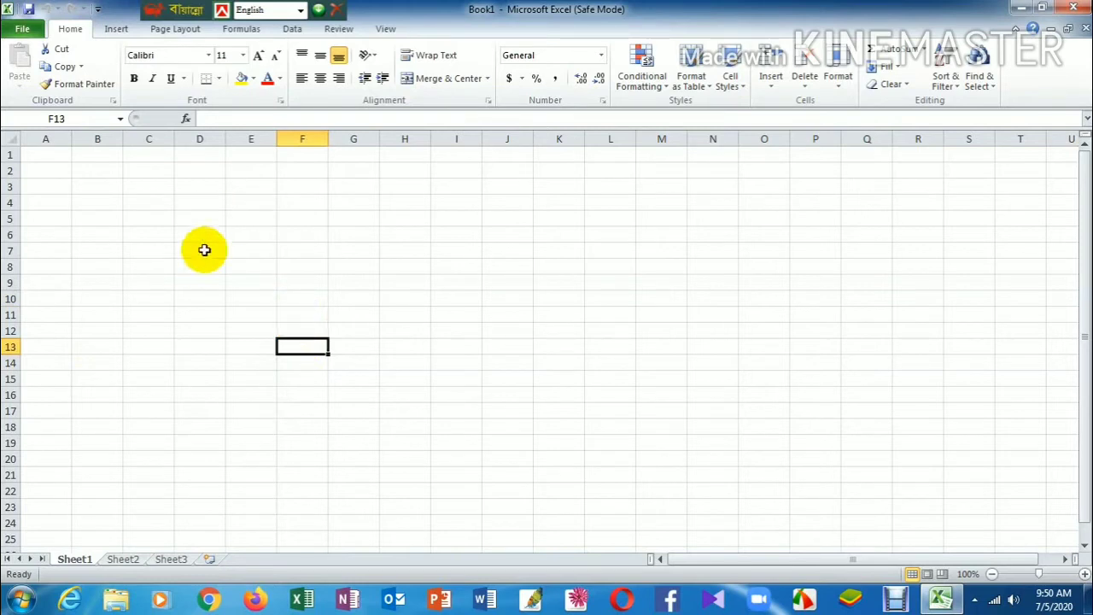
Select columns B, C and D, row 1, then cells E9, H13 and B4
click(102, 139)
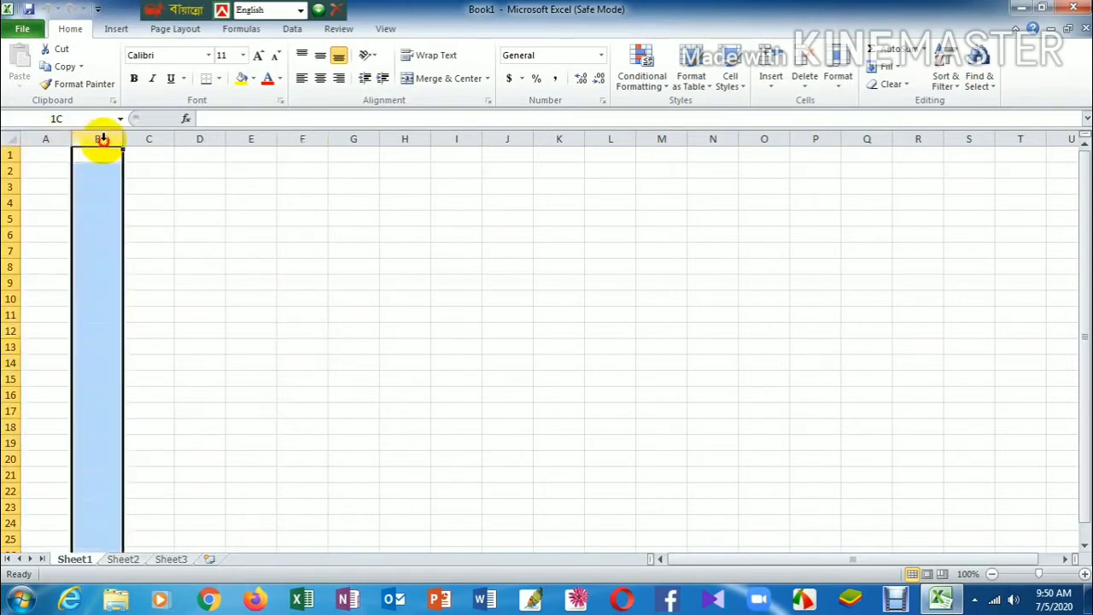
click(139, 139)
click(208, 138)
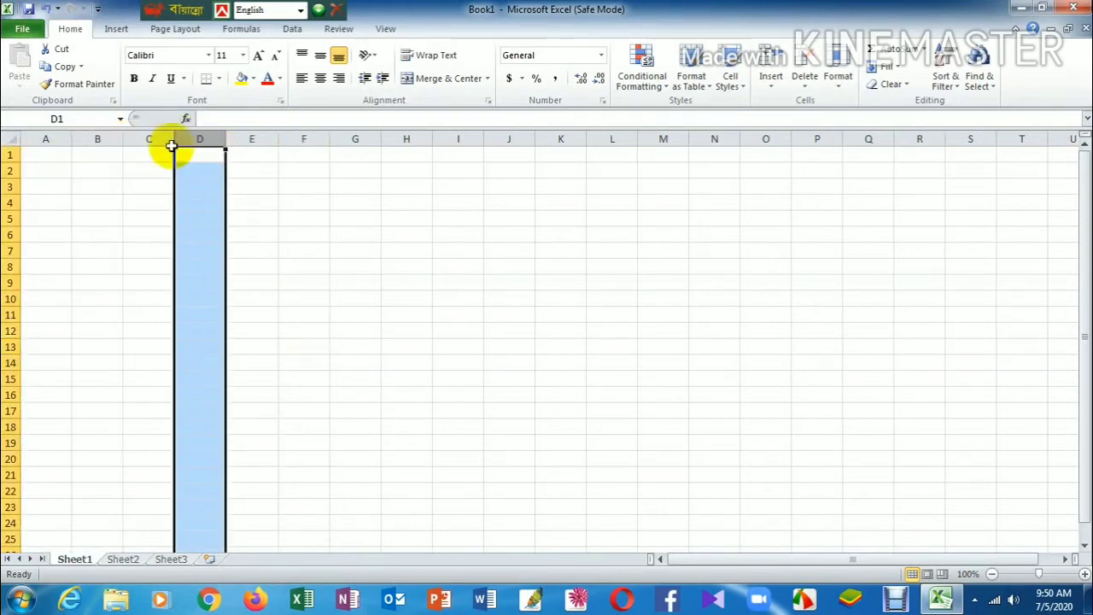
click(7, 155)
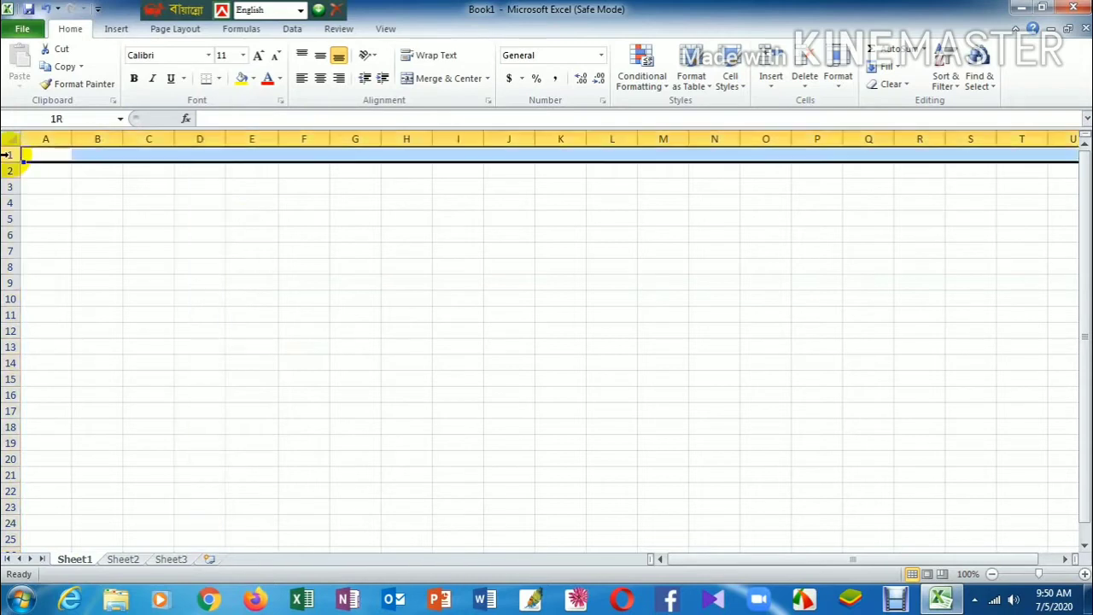
click(255, 282)
click(400, 341)
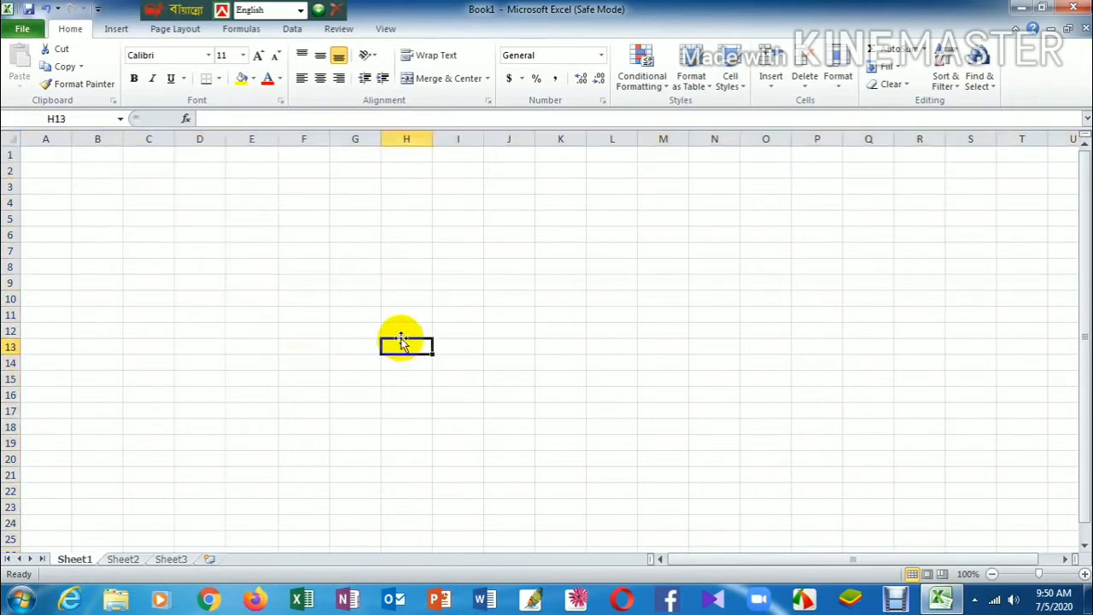
click(119, 200)
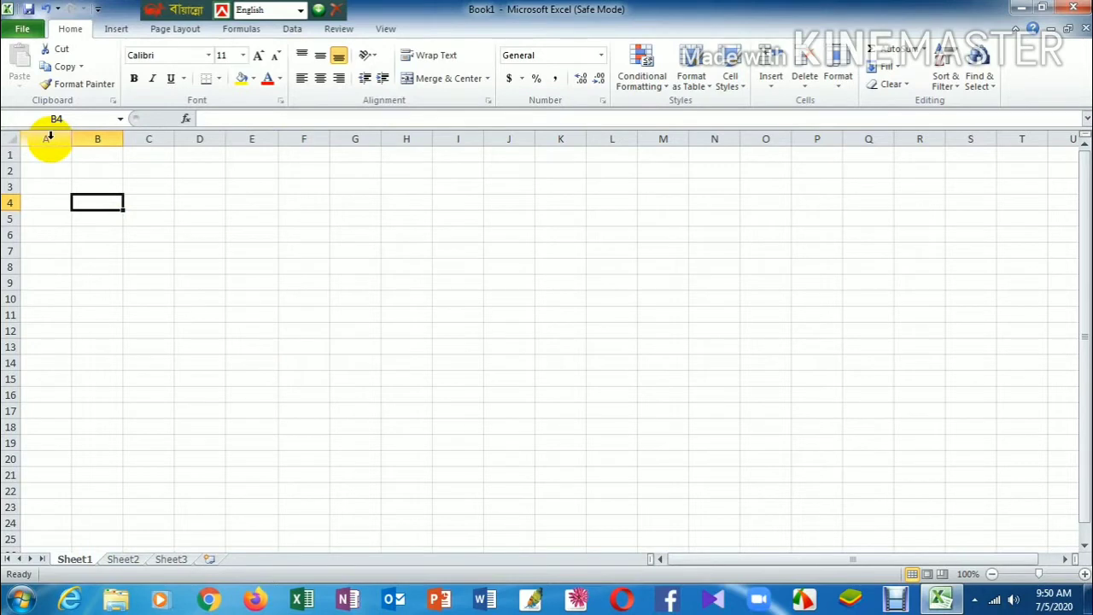
Select columns A, C and D, then Q, R, S and T in turn
click(47, 137)
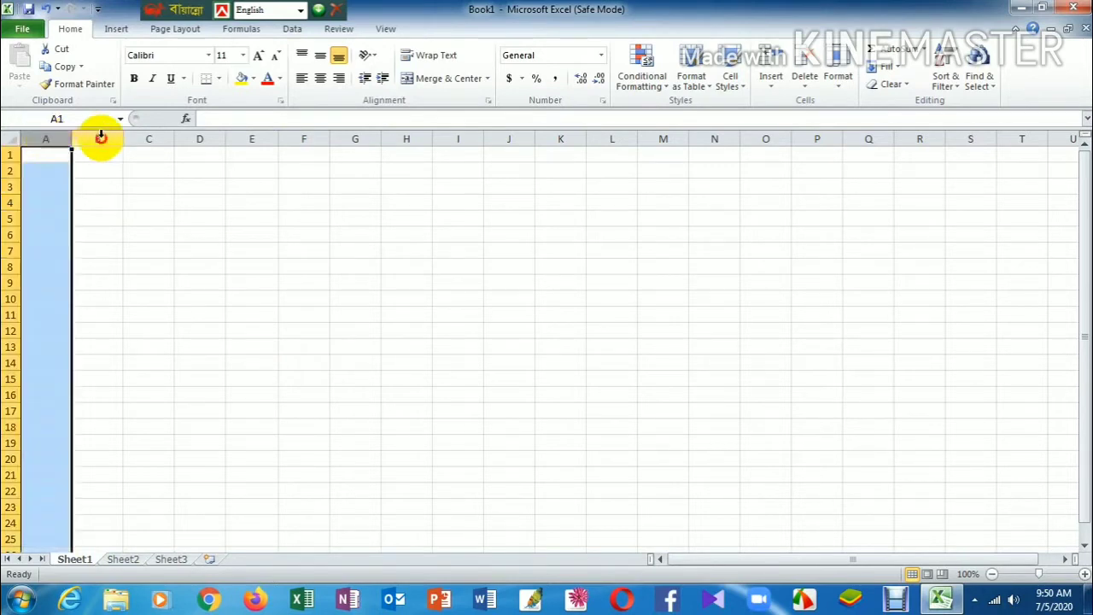
click(148, 138)
click(209, 138)
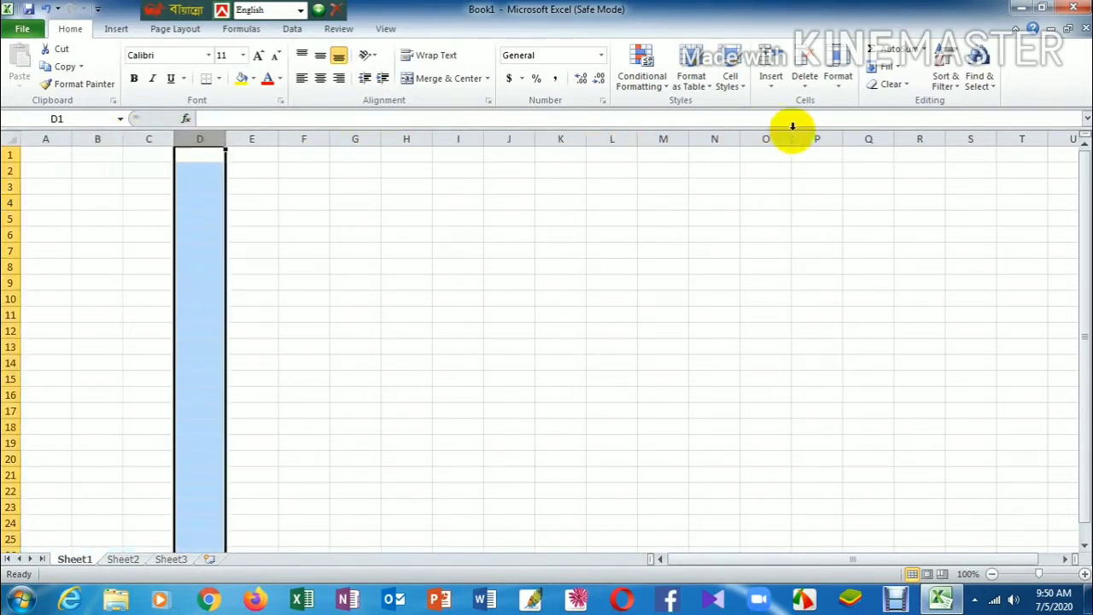
click(868, 138)
click(920, 137)
click(971, 137)
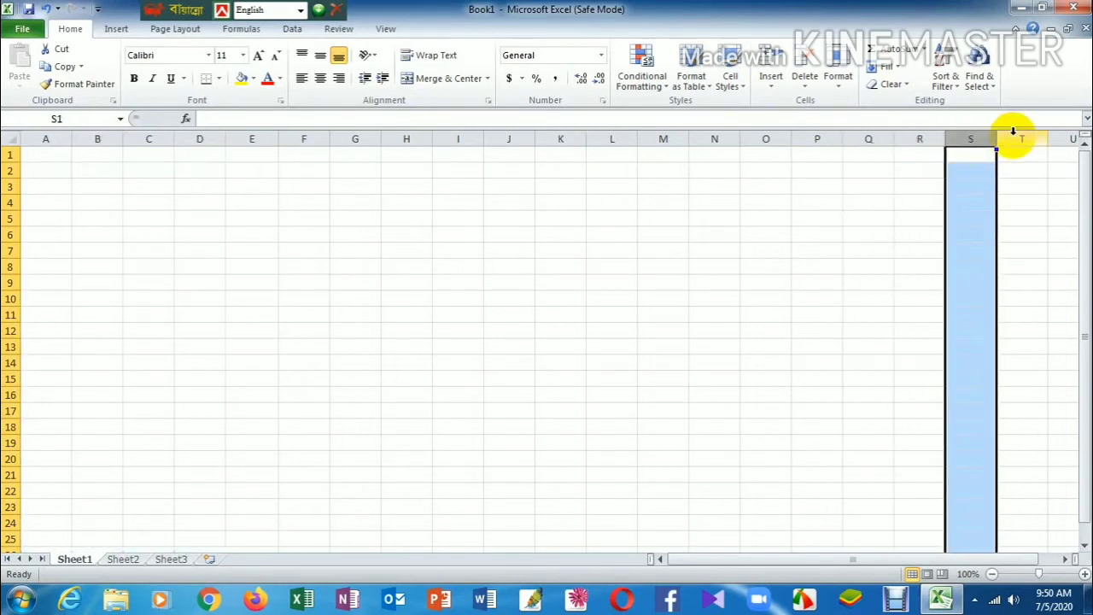
click(1020, 138)
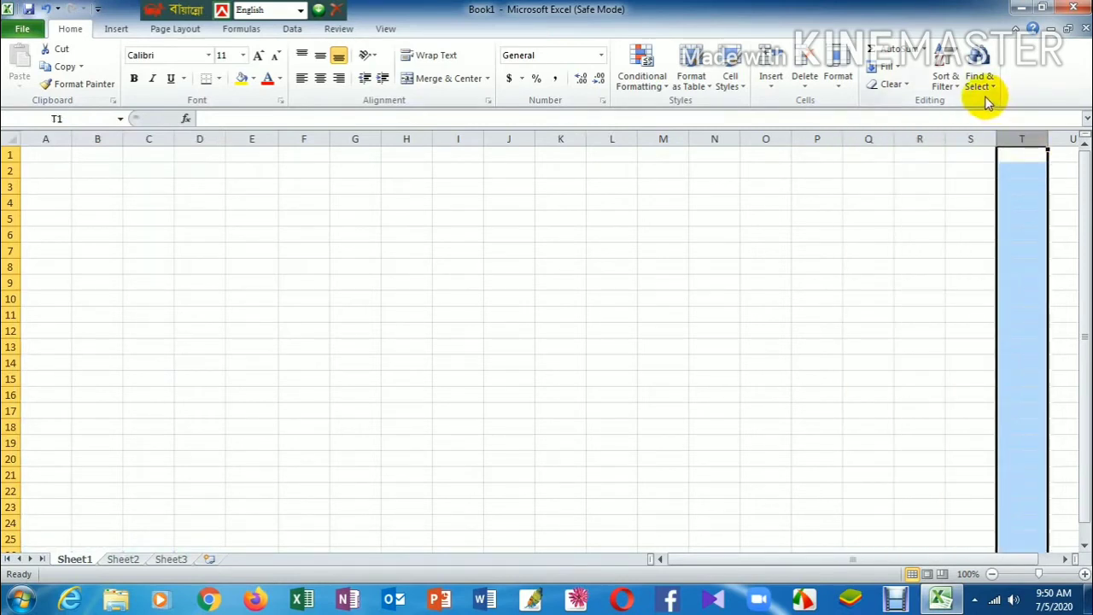
key(Right)
key(Right)
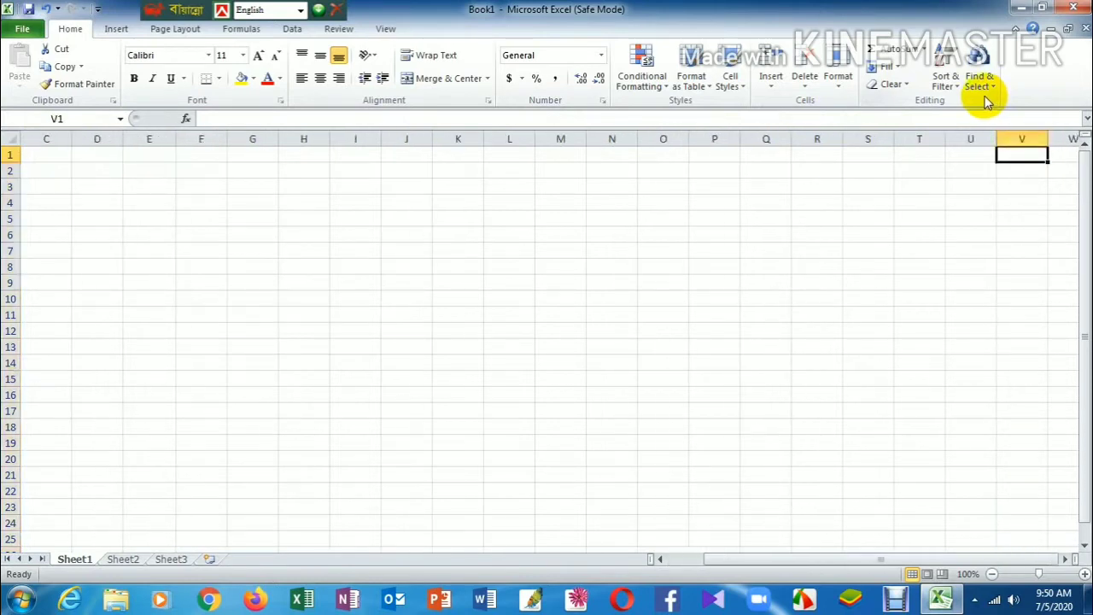
key(Right)
key(Right)
key(Right)
key(Right)
key(Right)
key(Right)
key(Right)
key(Right)
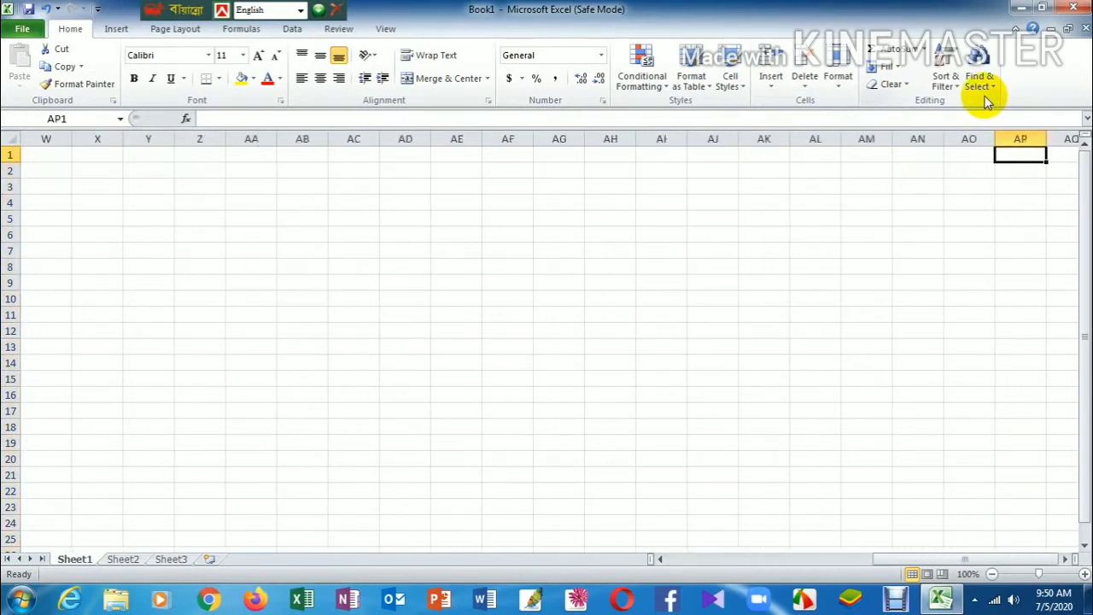
key(Right)
key(Right)
key(Right)
key(Right)
key(Right)
key(Right)
key(Right)
key(Right)
key(Right)
key(Right)
key(Right)
key(Right)
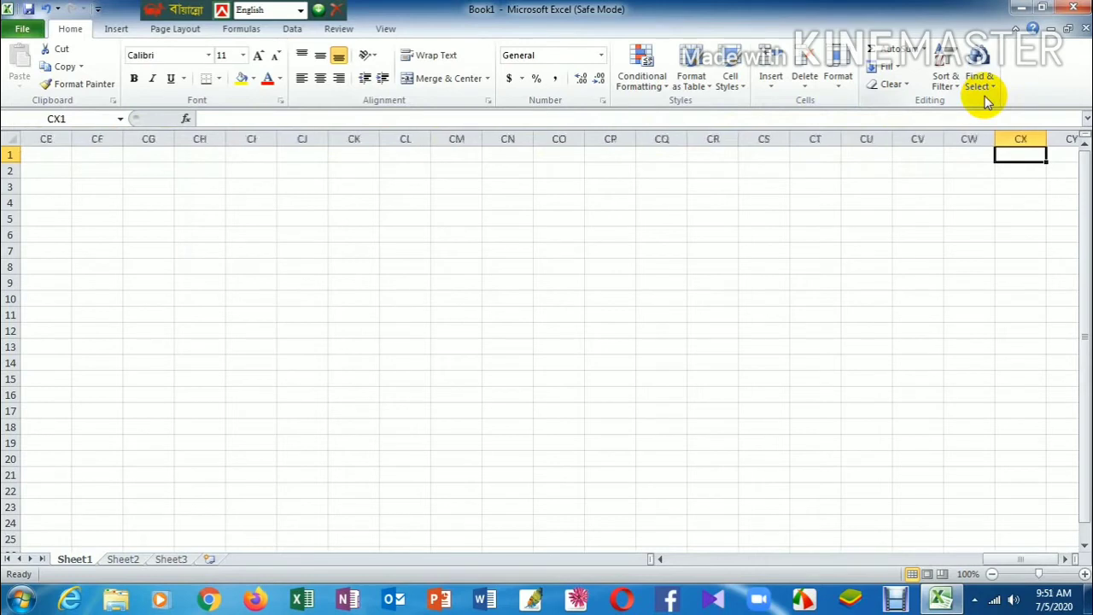
key(Right)
key(Right)
key(Right)
key(Right)
key(Right)
key(Left)
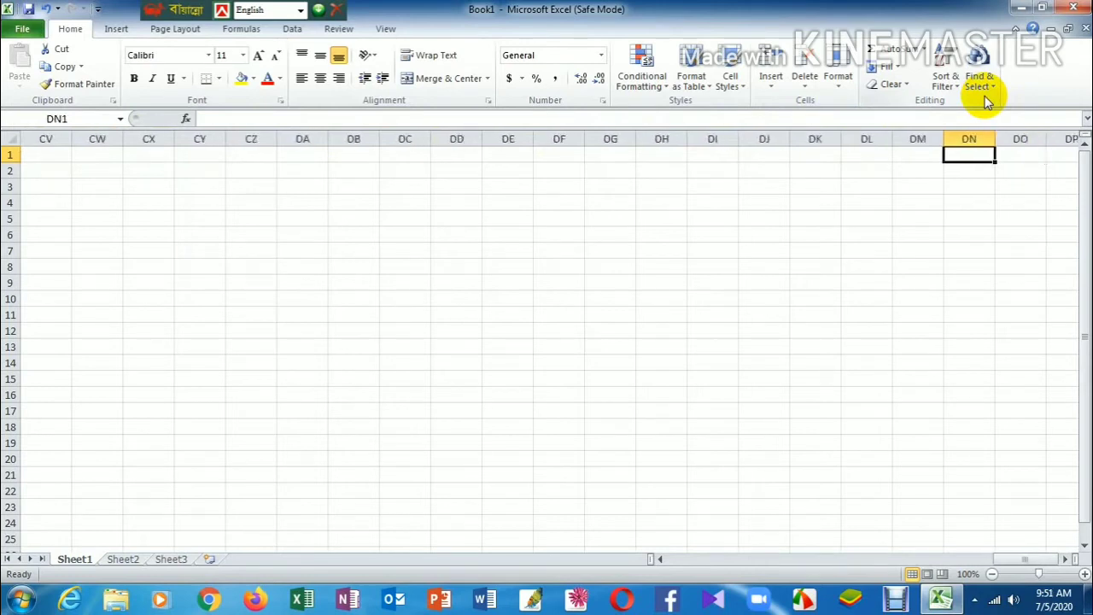
key(Left)
key(Left)
key(Left)
key(Left)
key(Left)
key(Left)
key(Left)
key(Left)
key(Left)
key(Left)
key(Left)
key(Left)
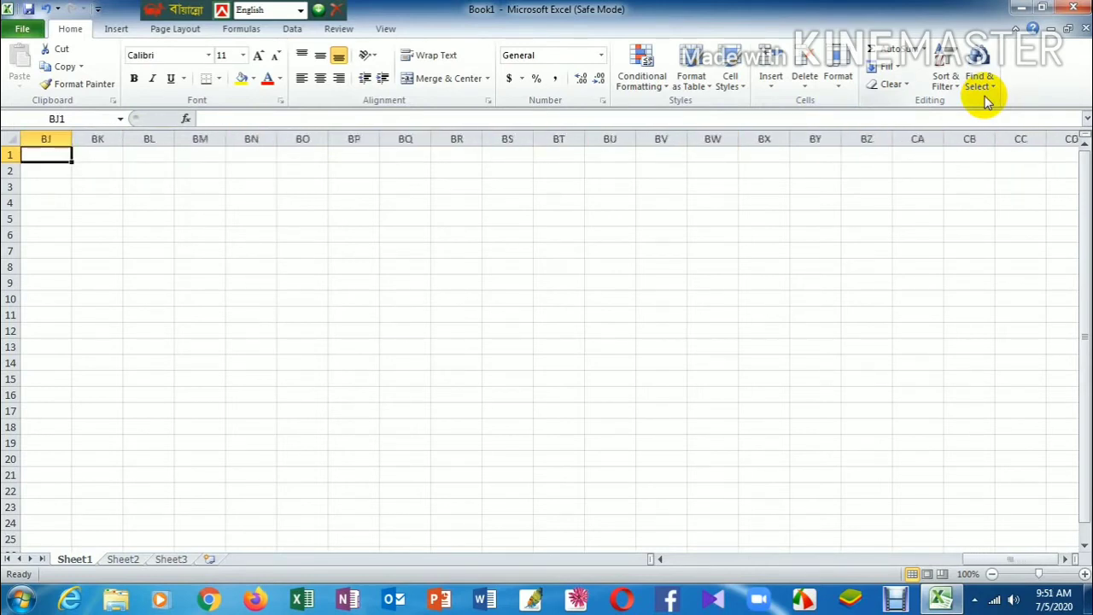
key(Left)
key(Left)
key(Left)
key(Left)
key(Left)
key(Left)
key(Left)
key(Left)
key(Left)
key(Left)
key(Left)
key(Left)
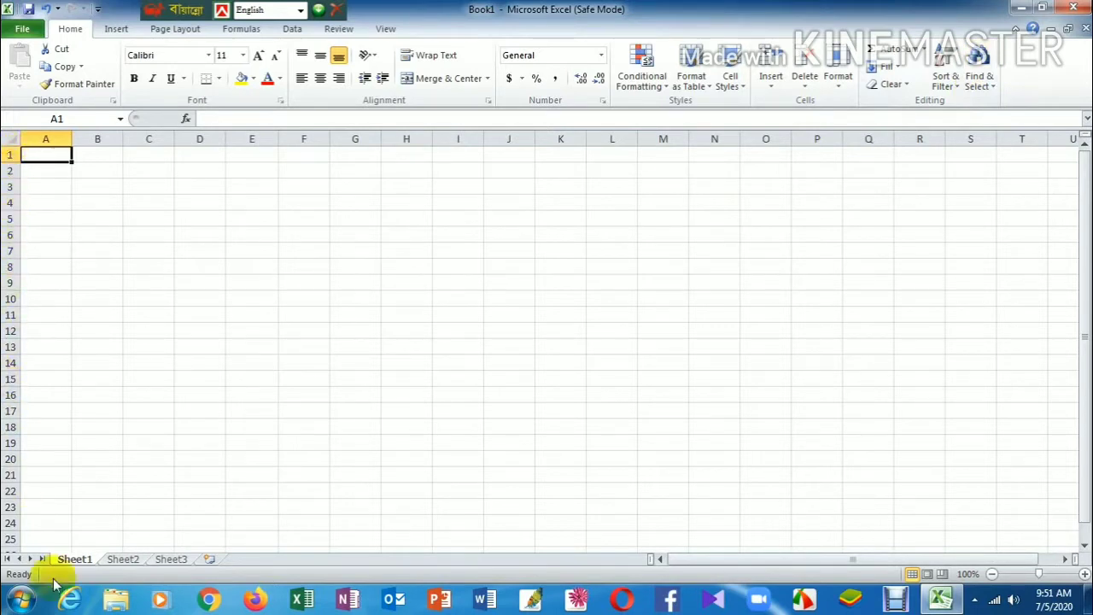
click(43, 493)
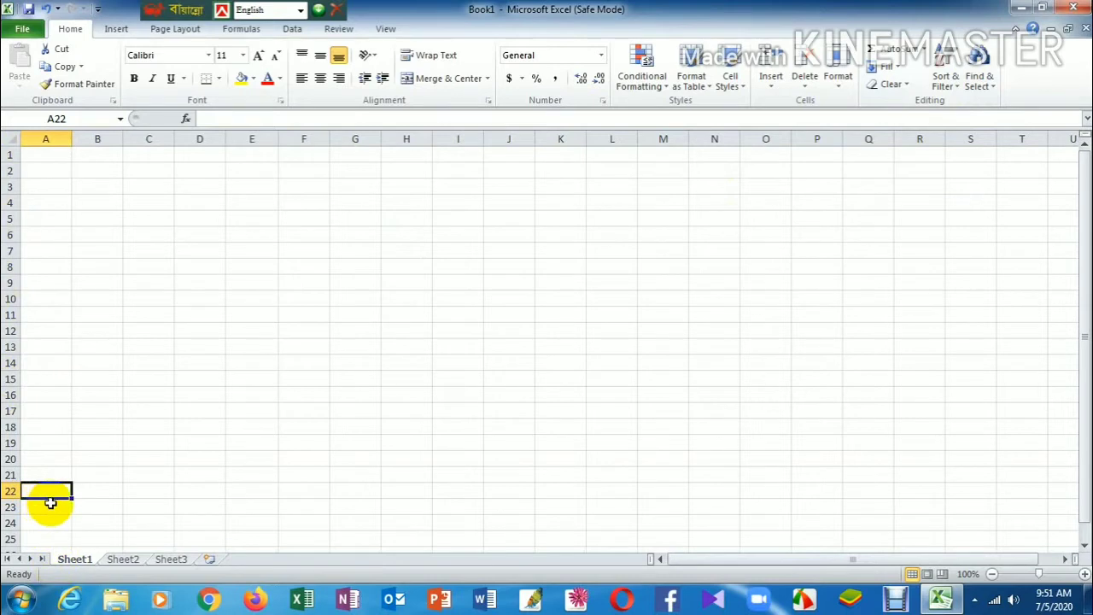
key(Down)
key(Down)
key(Down)
key(Down)
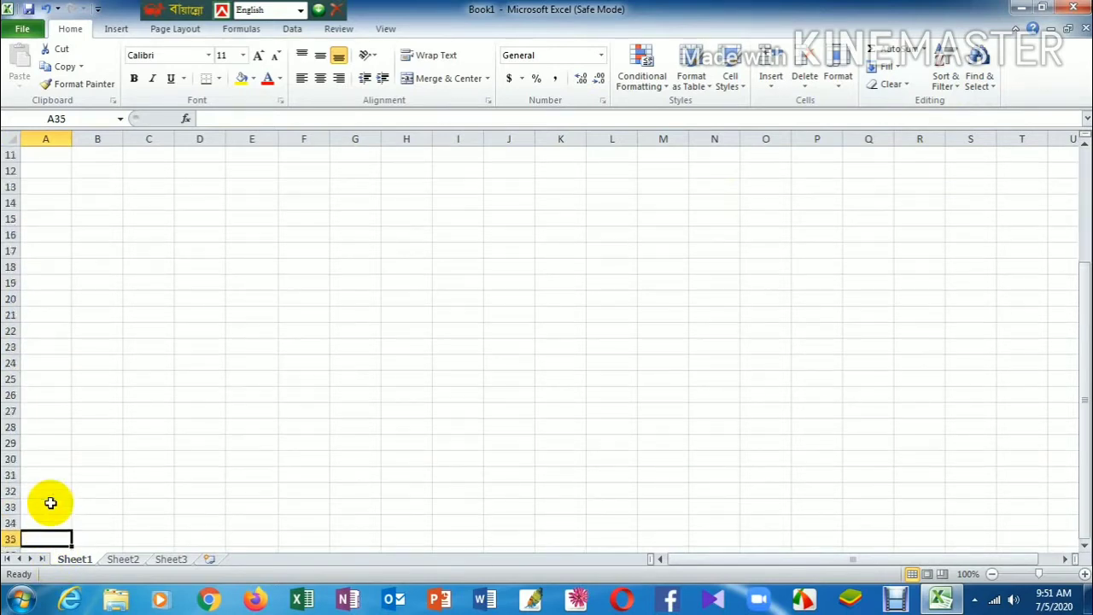
key(Down)
key(Down)
key(Down)
key(Down)
key(Down)
key(Down)
key(Down)
key(Down)
key(Down)
key(Down)
key(Down)
key(Down)
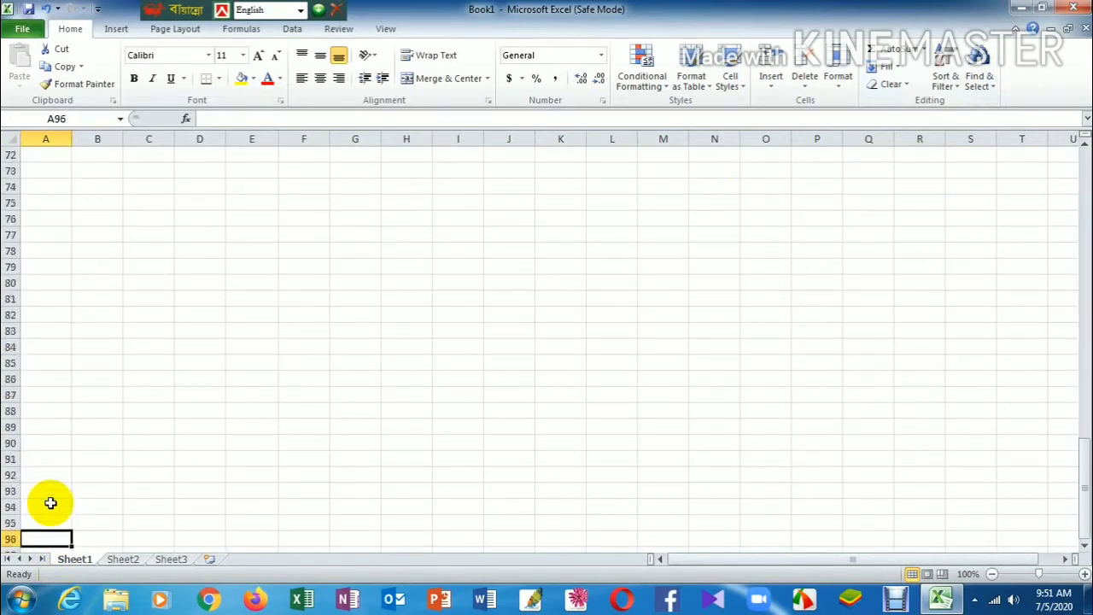
key(Down)
key(Down)
key(Down)
key(Down)
key(Down)
key(Down)
key(Down)
key(Down)
key(Down)
key(Down)
key(Down)
key(Down)
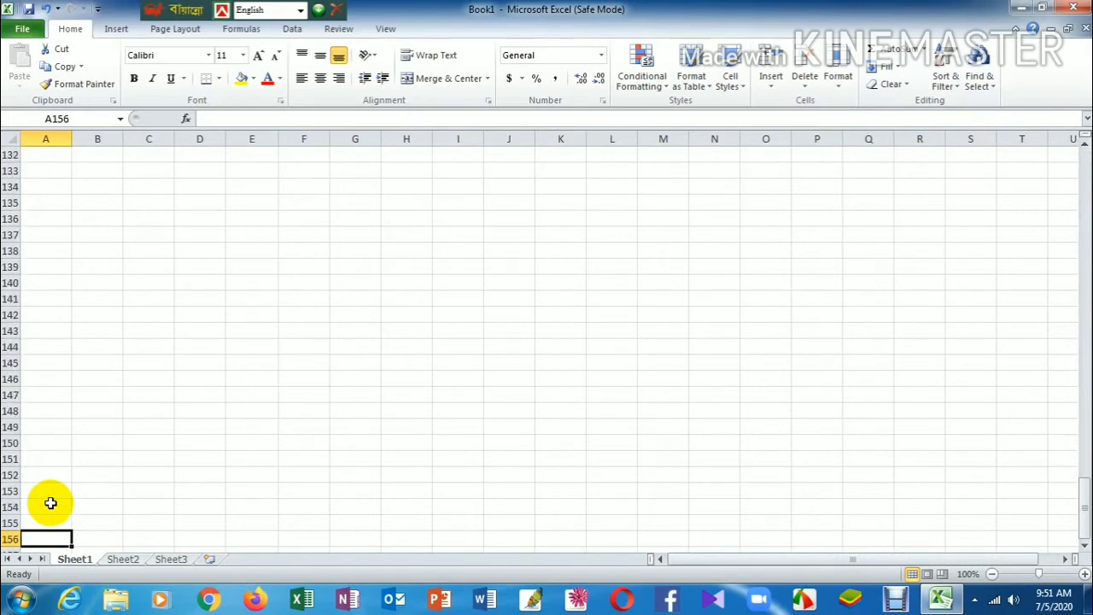
key(Down)
key(Down)
key(Down)
key(Down)
key(Down)
key(Down)
key(Down)
key(Down)
key(Down)
key(Down)
key(Down)
key(Down)
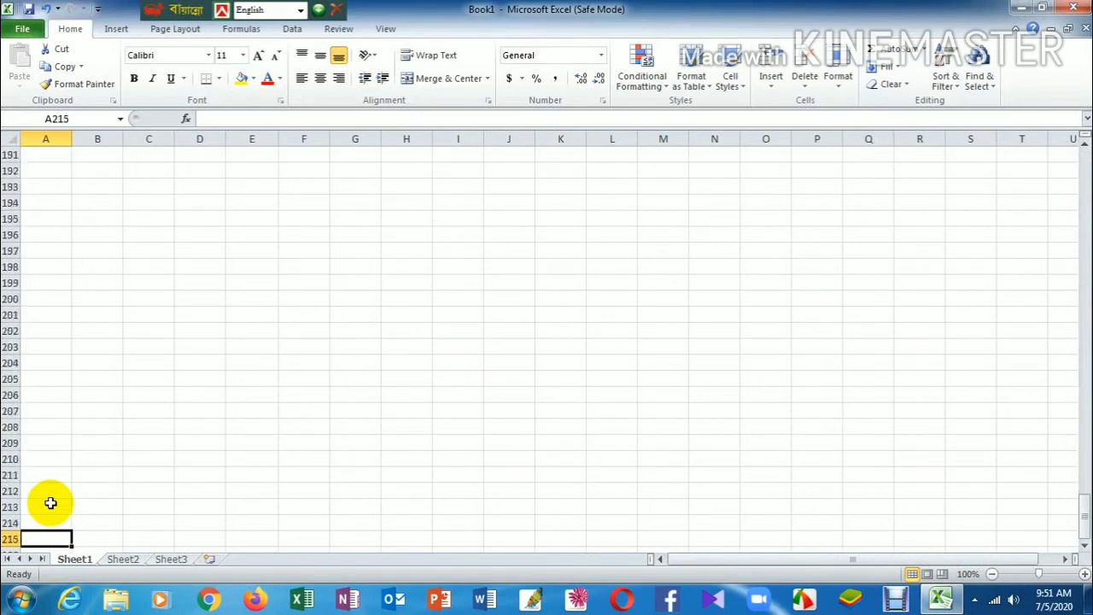
key(Up)
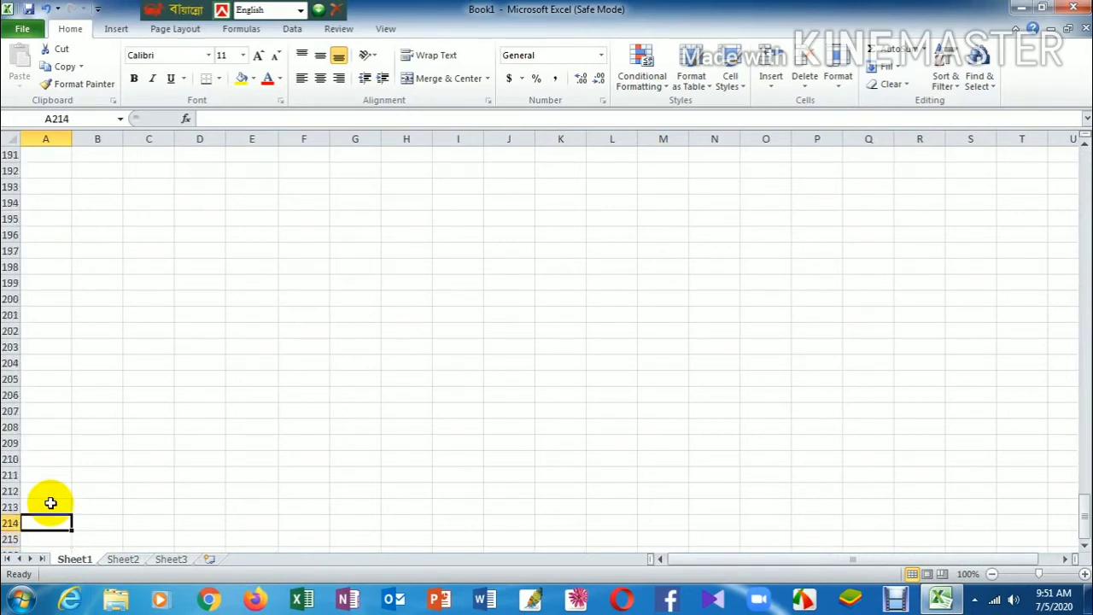
key(Up)
key(Up)
key(Up)
key(Up)
key(Up)
key(Up)
key(Up)
key(Up)
key(Up)
key(Up)
key(Up)
key(Up)
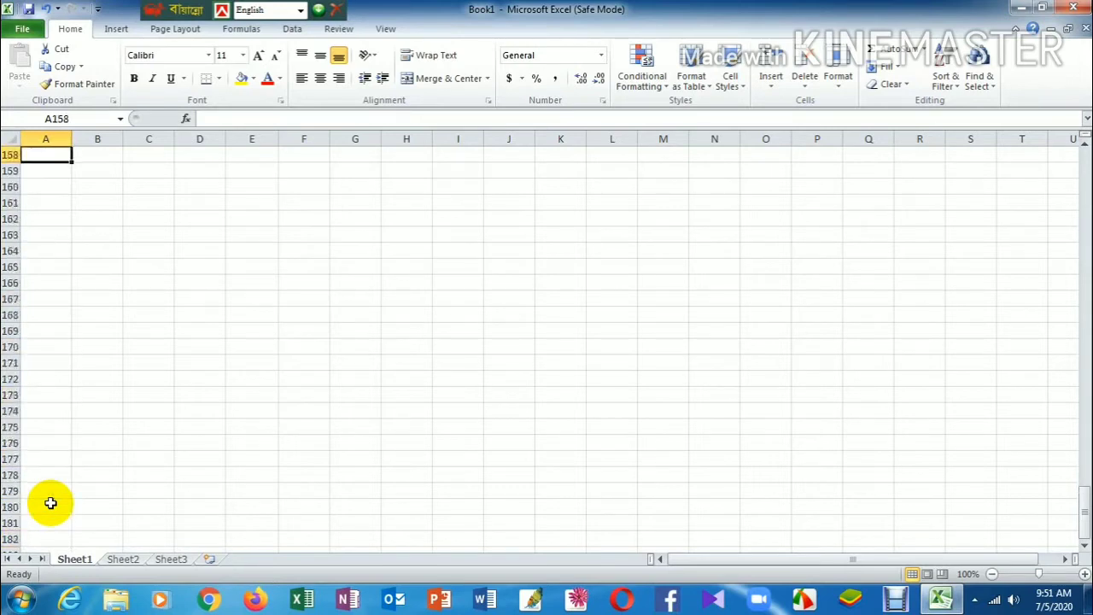
key(Up)
key(Up)
key(Up)
key(Up)
key(Up)
key(Up)
key(Up)
key(Up)
key(Up)
key(Up)
key(Up)
key(Up)
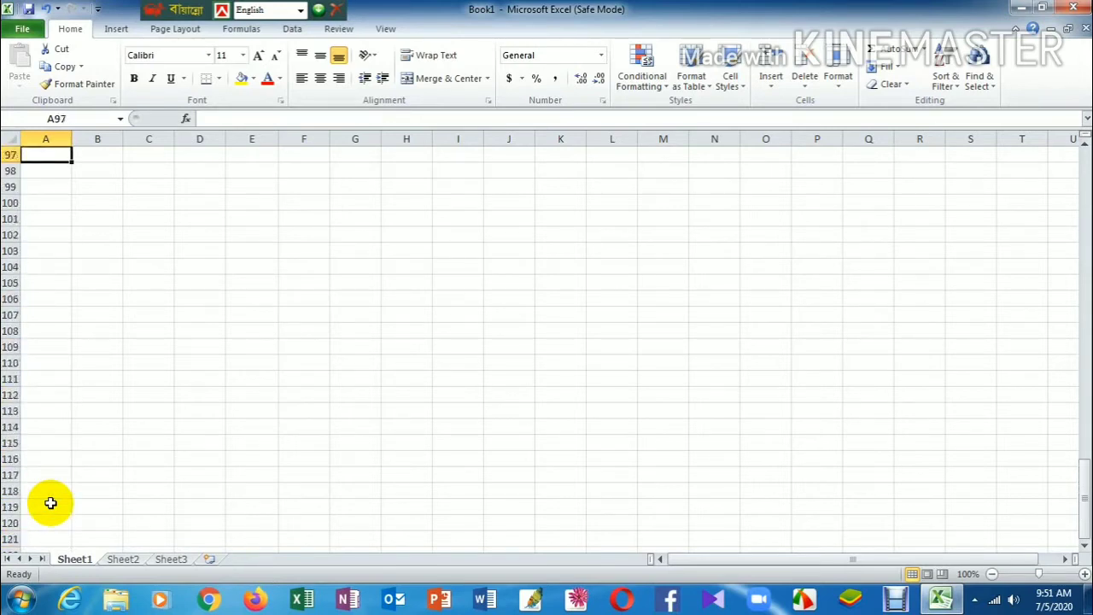
key(Up)
key(Up)
key(Up)
key(Up)
key(Up)
key(Up)
key(Up)
key(Up)
key(Up)
key(Up)
key(Up)
key(Up)
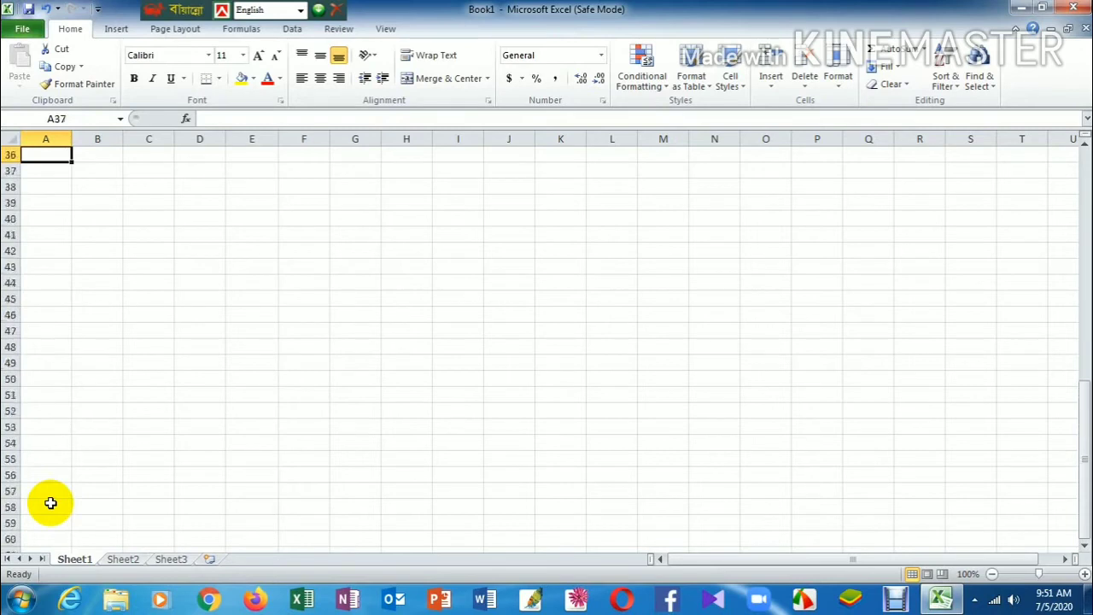
key(Up)
key(Up)
key(Up)
key(Up)
key(Up)
key(Up)
key(Up)
key(Up)
key(Up)
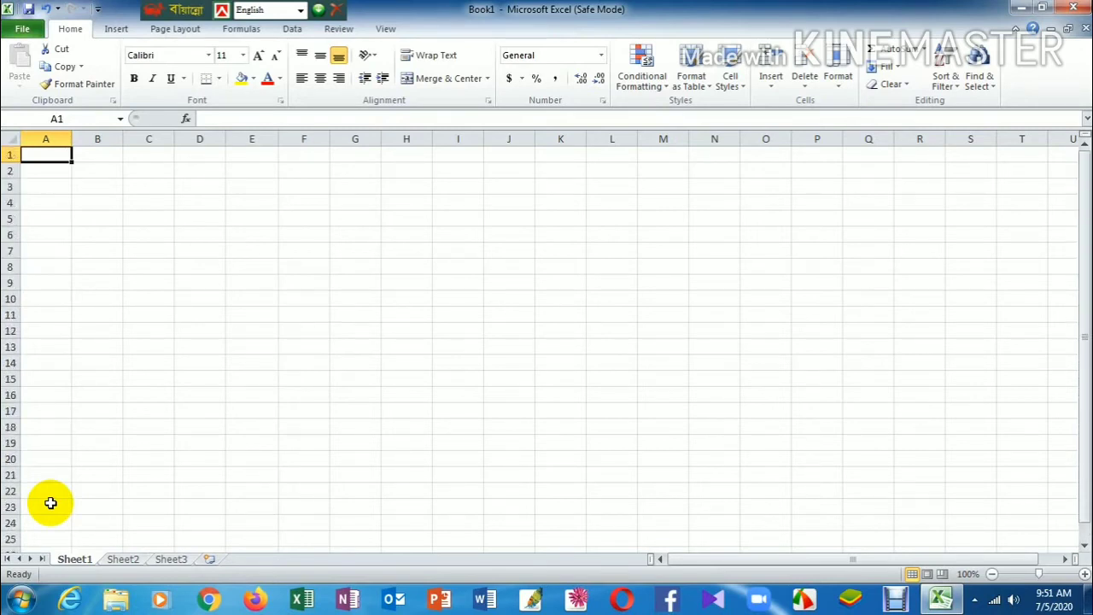
Select cells I9, I14, L14, M10, J6, F4, E11 and D3, then columns A and B
click(215, 264)
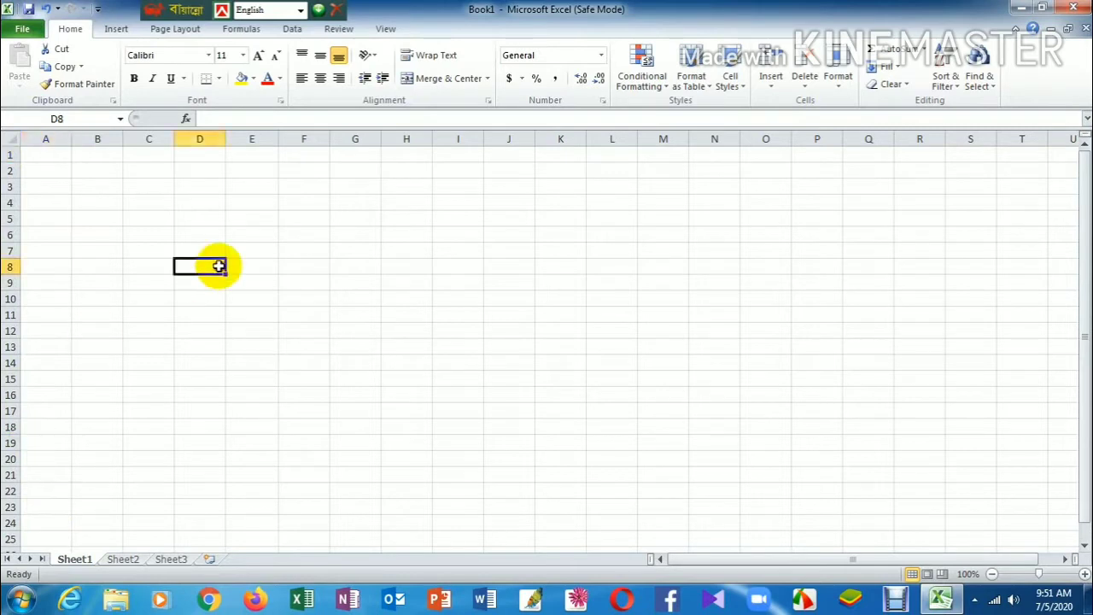
click(453, 282)
click(457, 357)
click(632, 363)
click(656, 297)
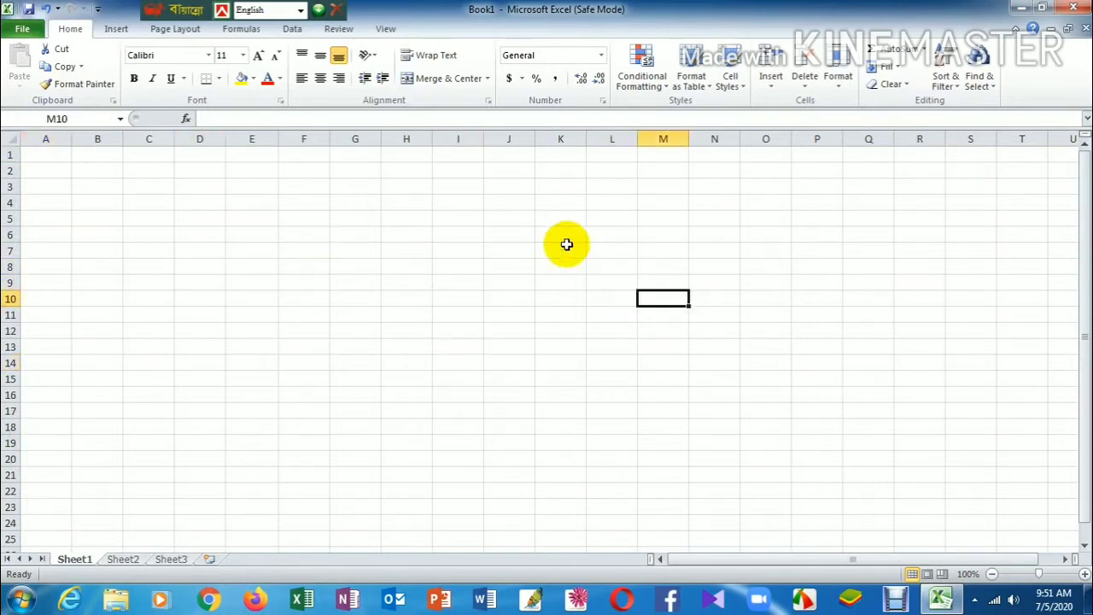
click(509, 233)
click(304, 205)
click(256, 316)
click(213, 182)
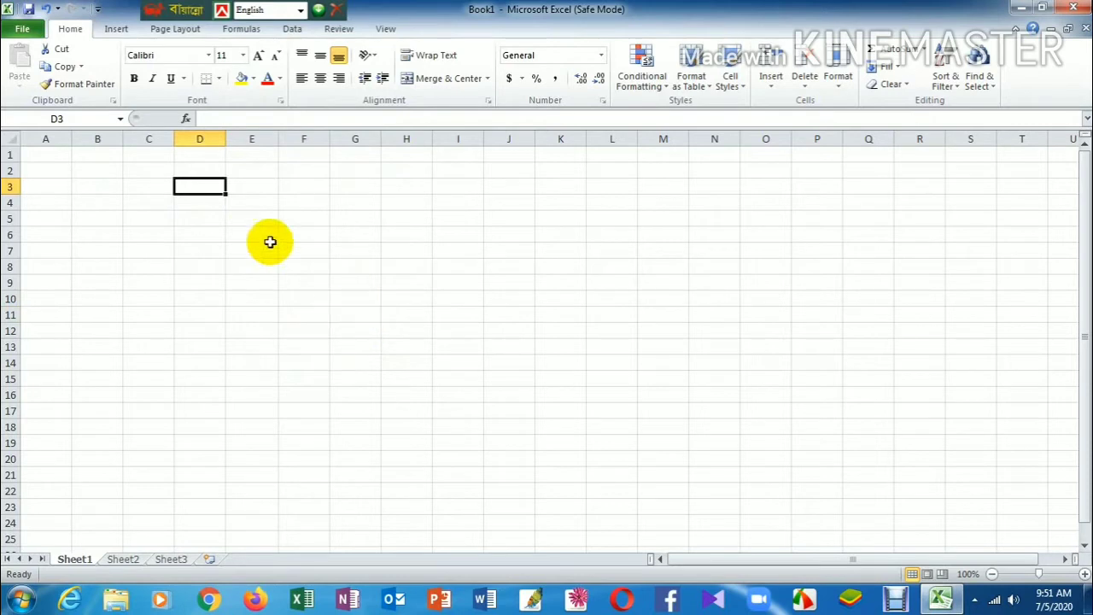
click(48, 136)
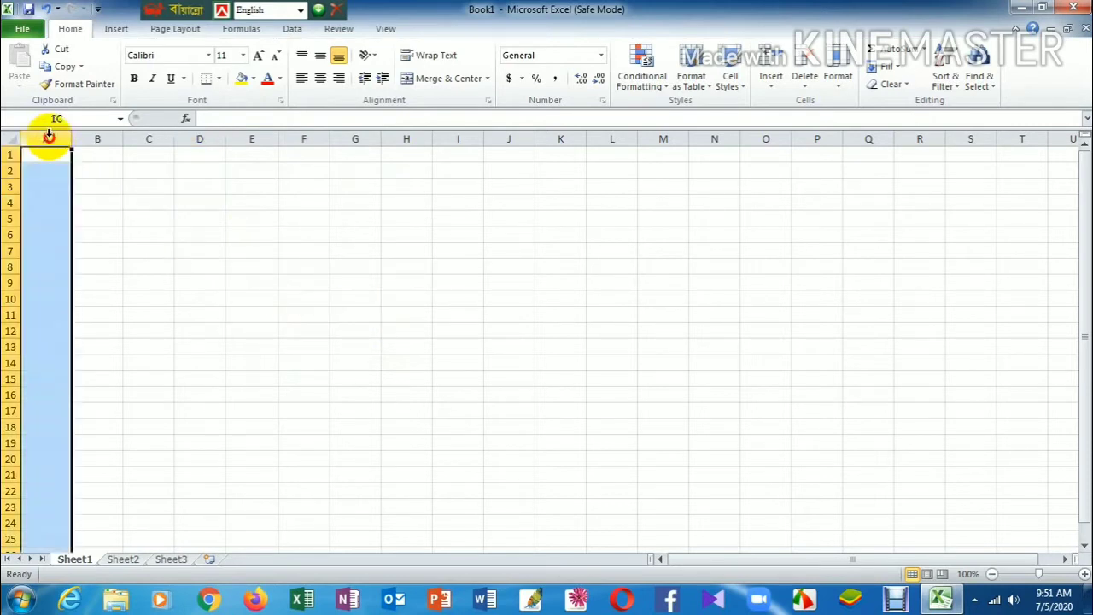
click(104, 139)
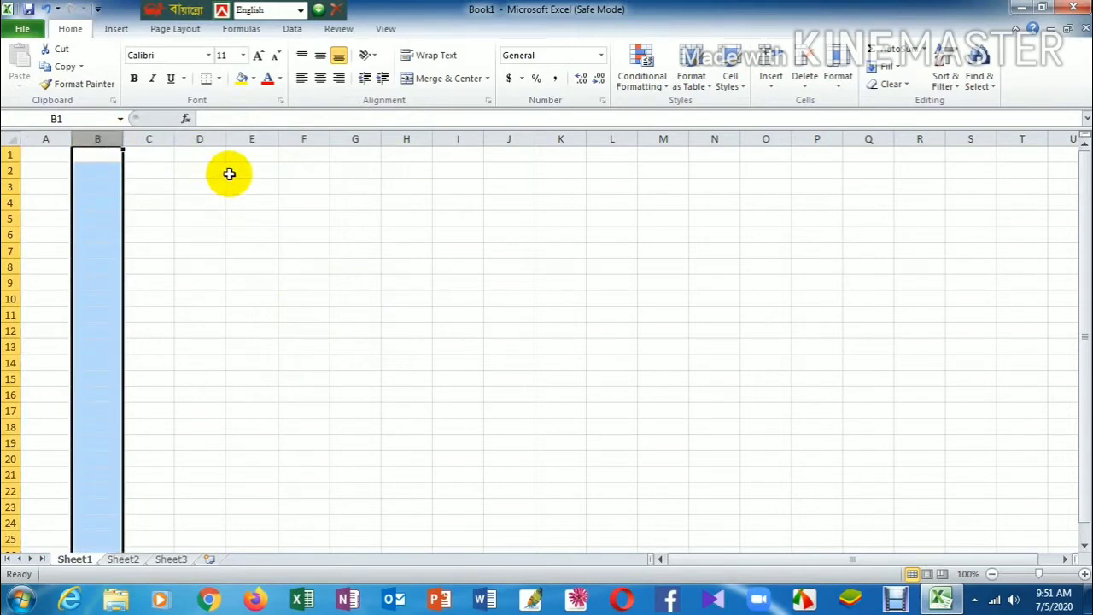
click(284, 233)
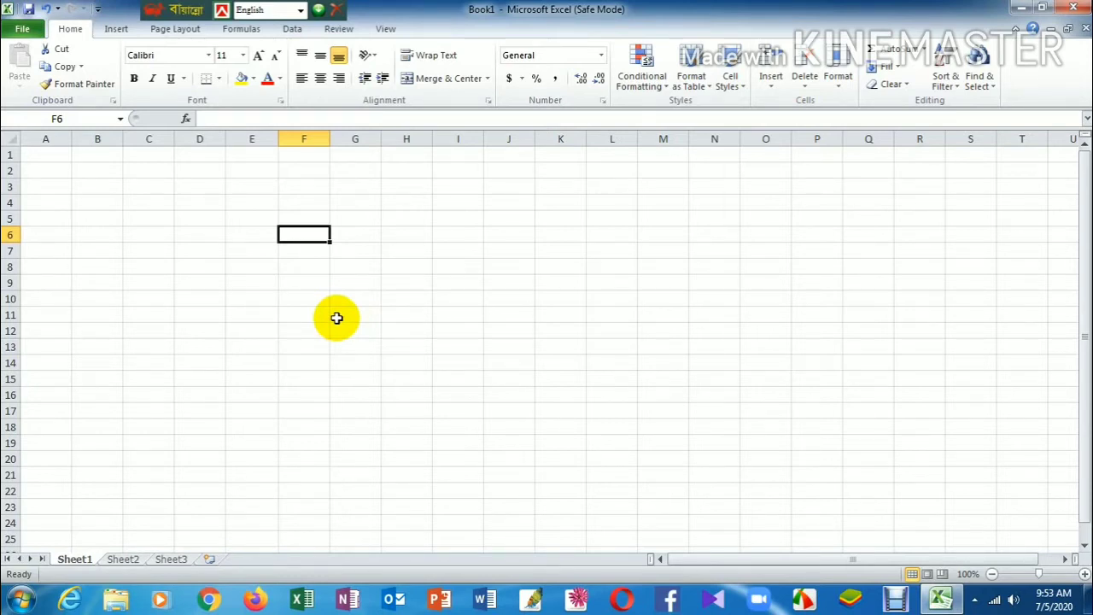
click(374, 280)
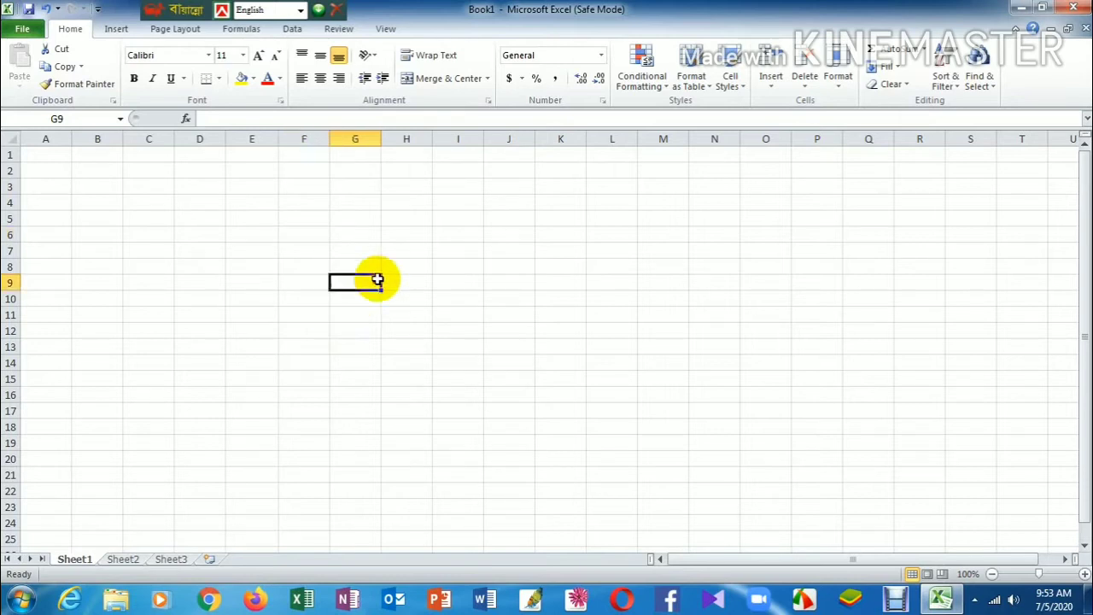
click(151, 219)
click(264, 200)
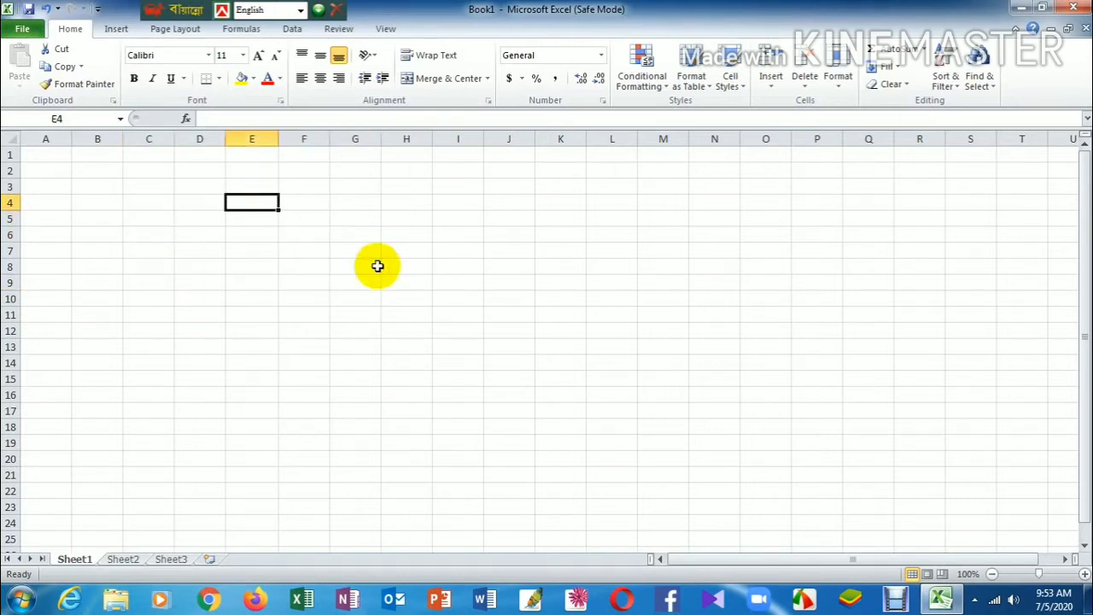
click(398, 268)
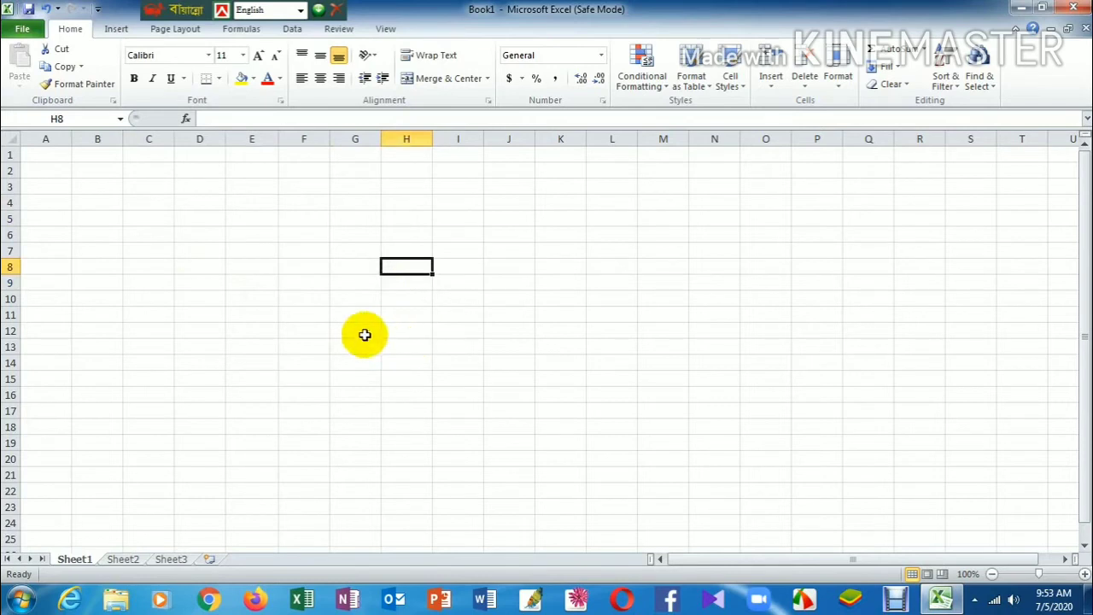
click(362, 325)
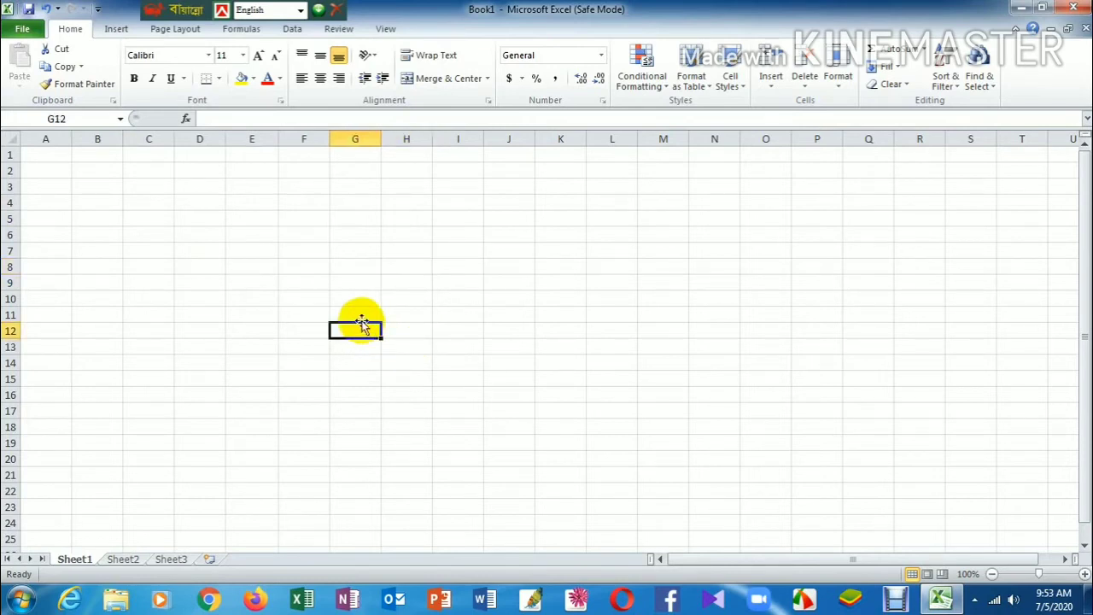
click(217, 203)
click(268, 217)
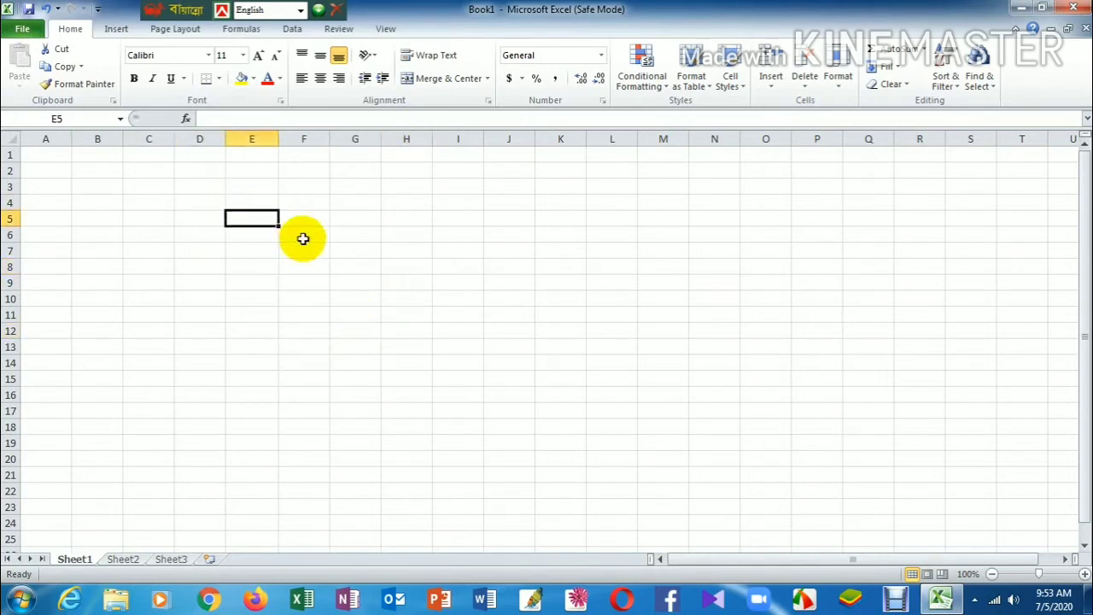
click(388, 252)
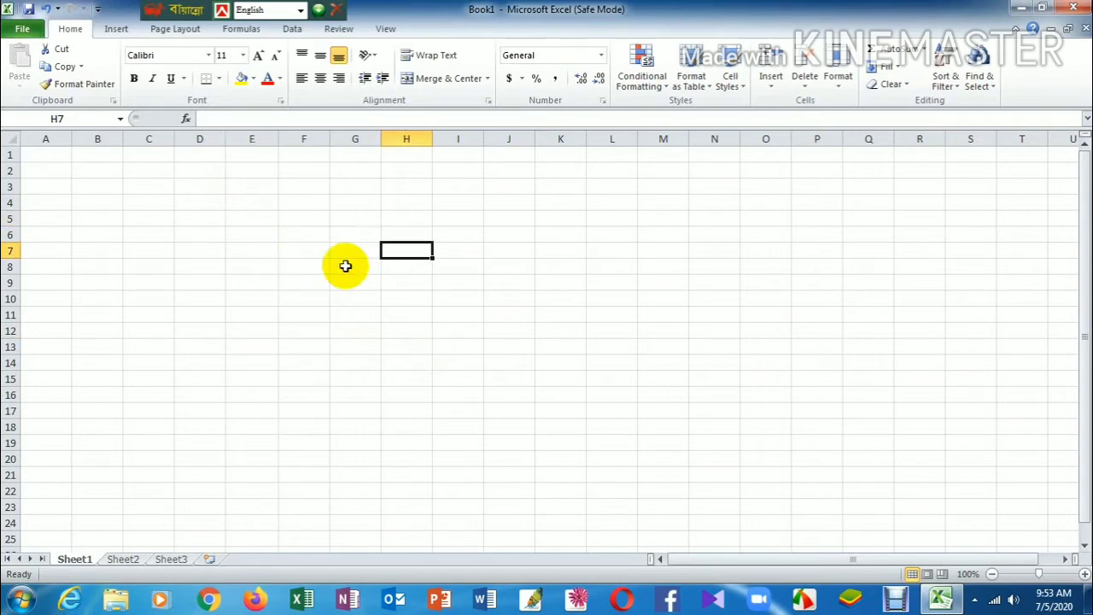
click(446, 283)
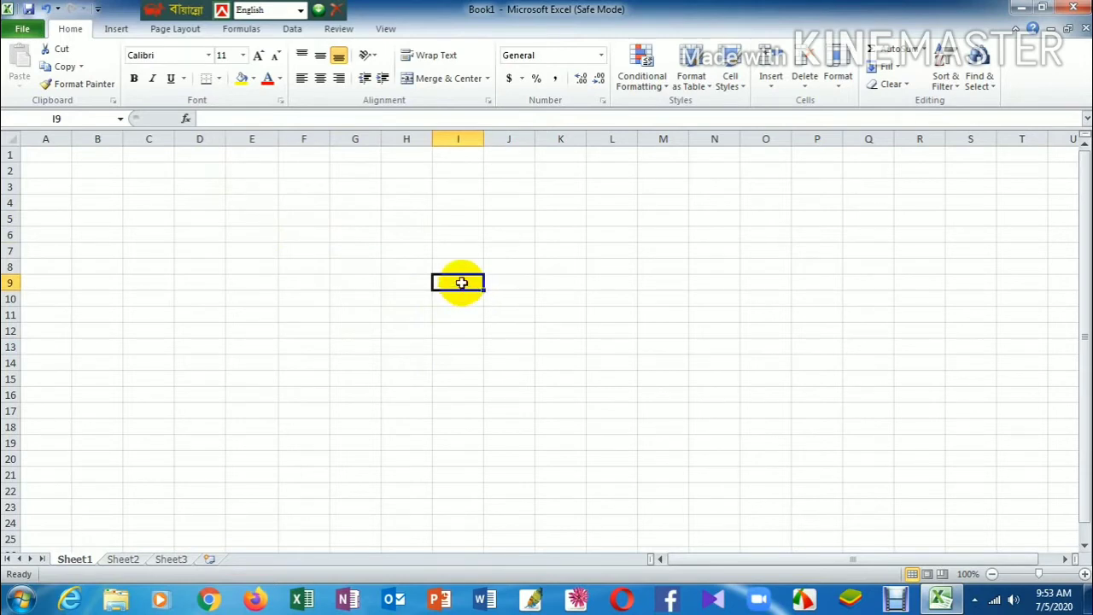
Enter the date 05/07/2020 in cell I9
text(05/07/)
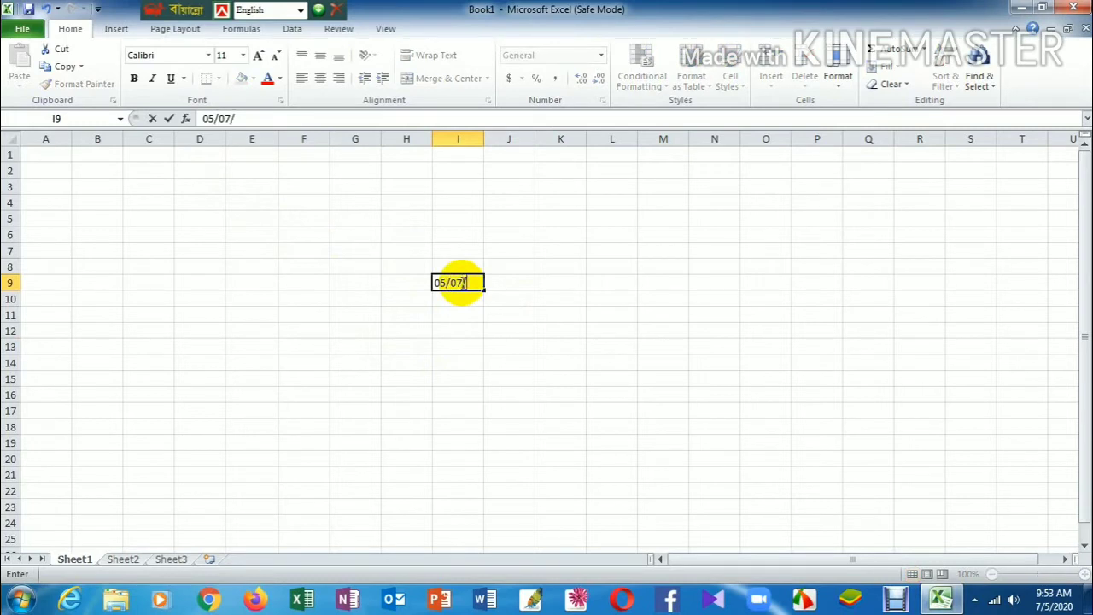
text(2020)
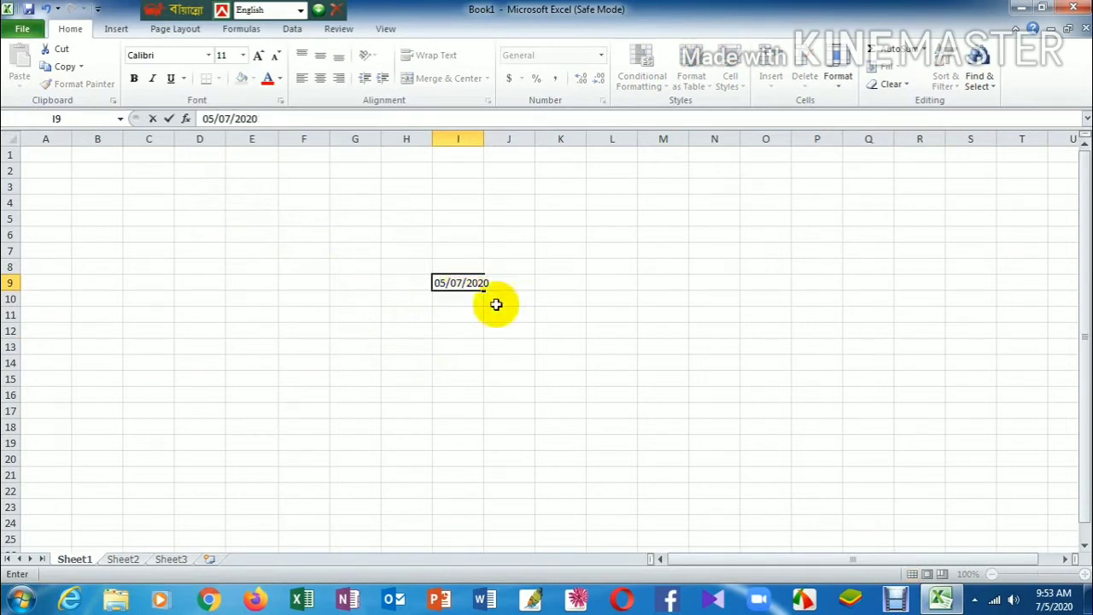
click(498, 305)
click(504, 283)
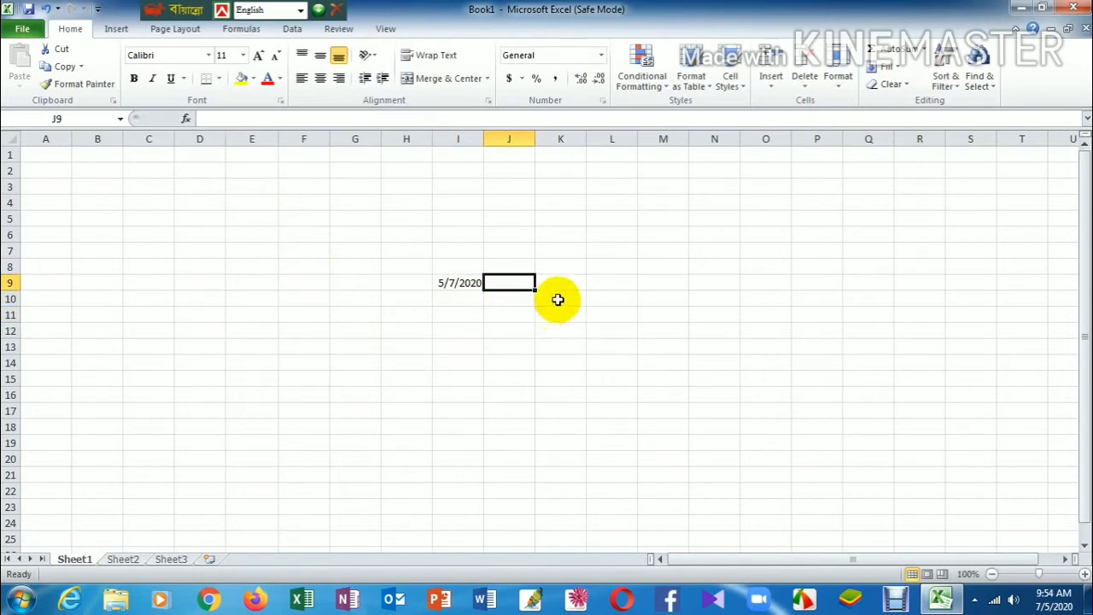
Enter =today() in K10 so it shows 7/5/2020
click(559, 300)
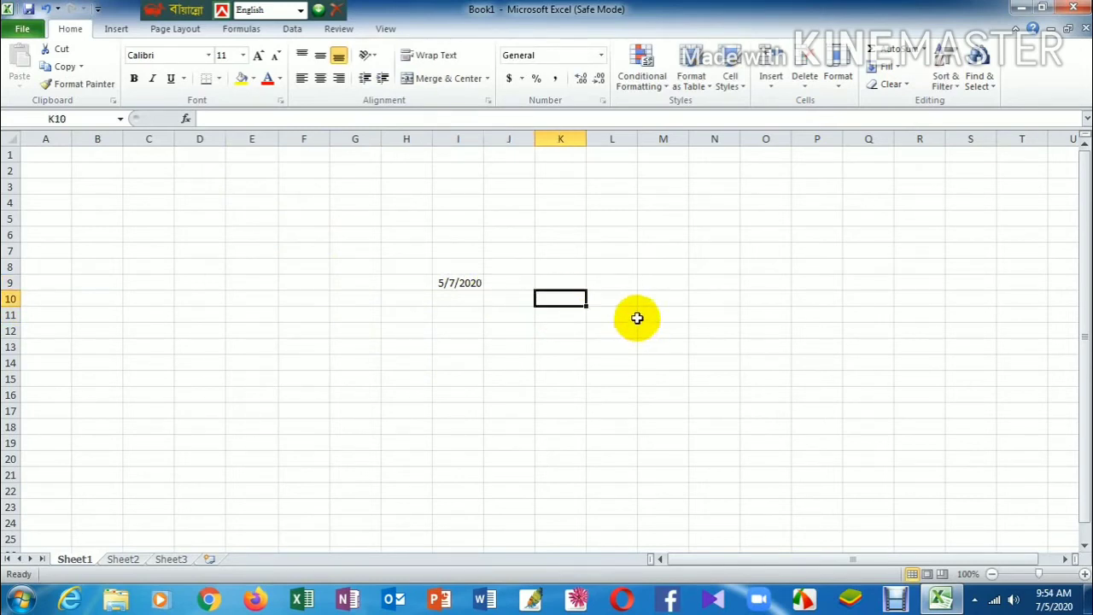
text(=)
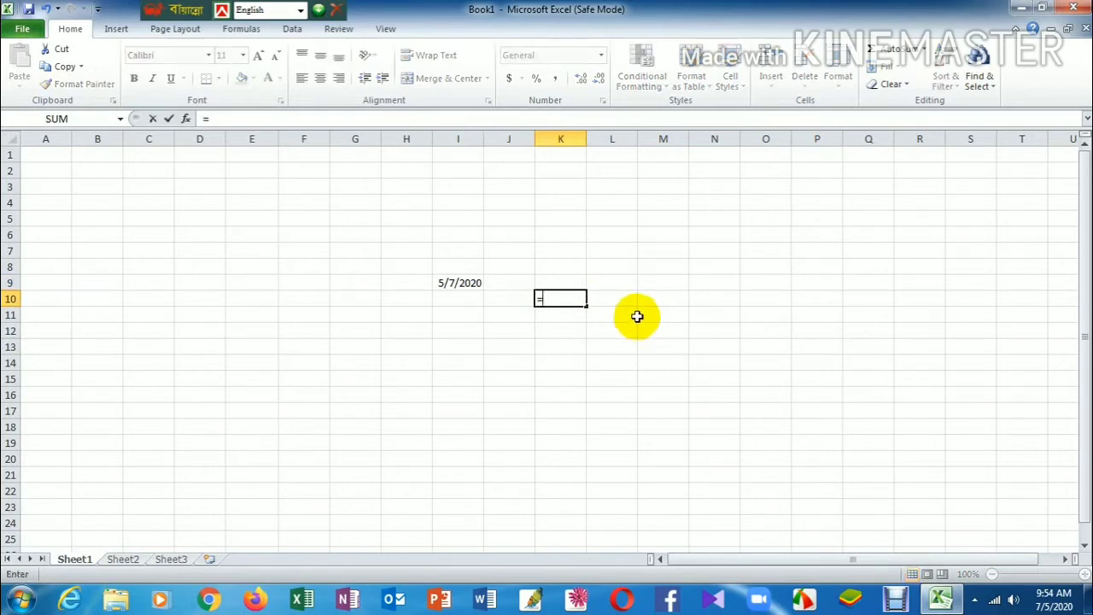
text(tod)
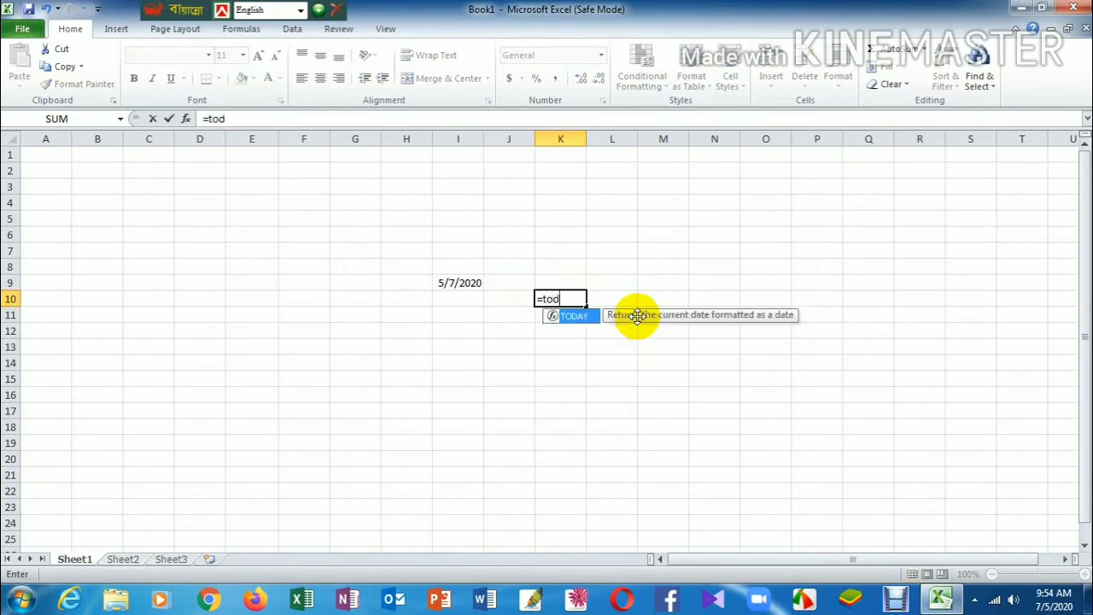
text(ay)
text(())
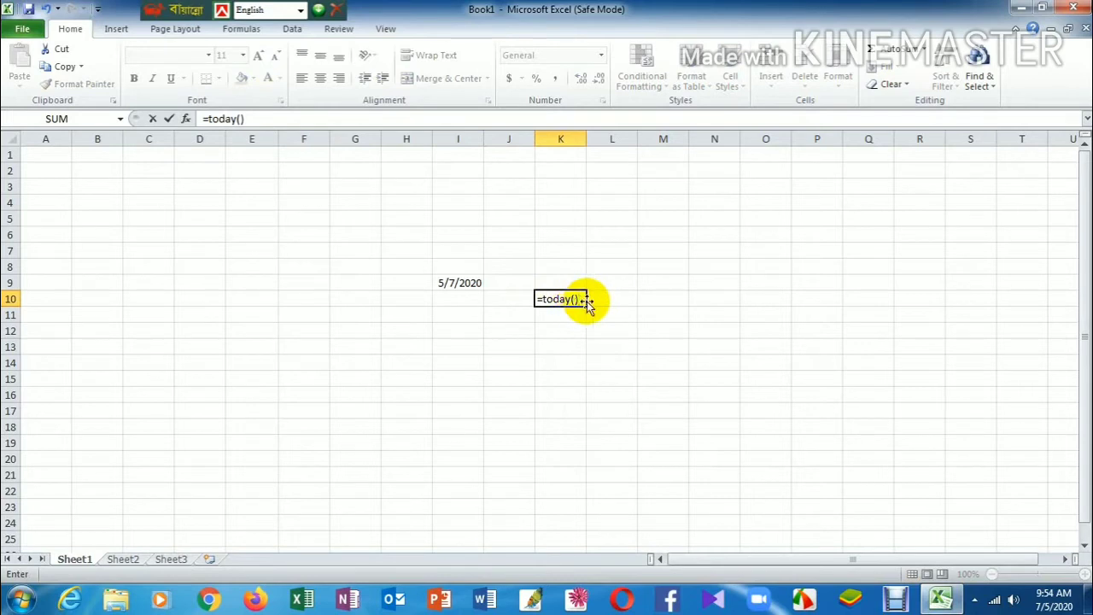
key(Return)
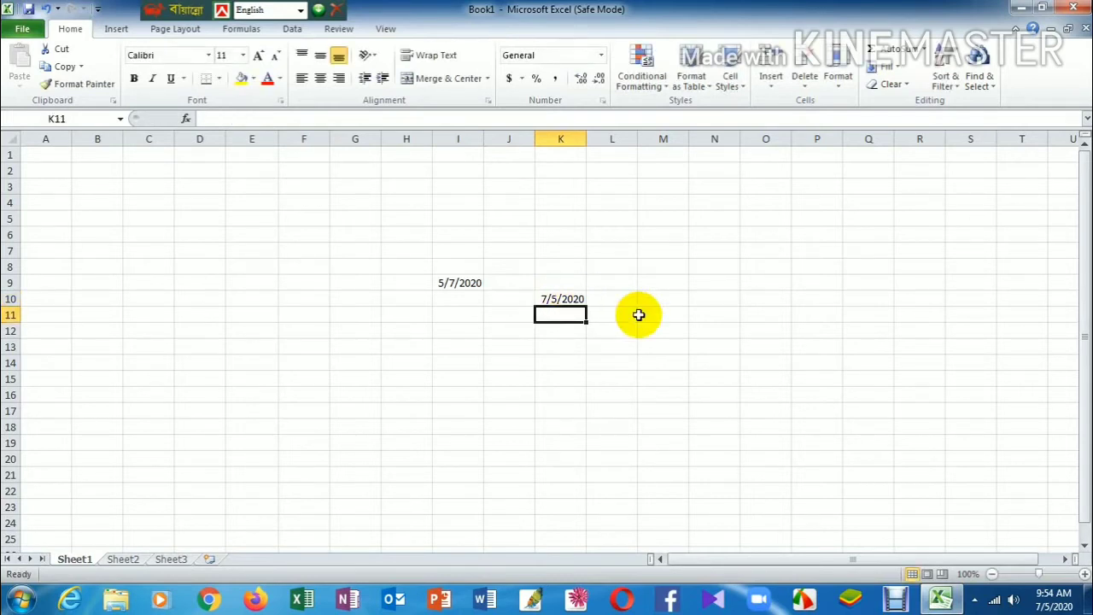
click(620, 345)
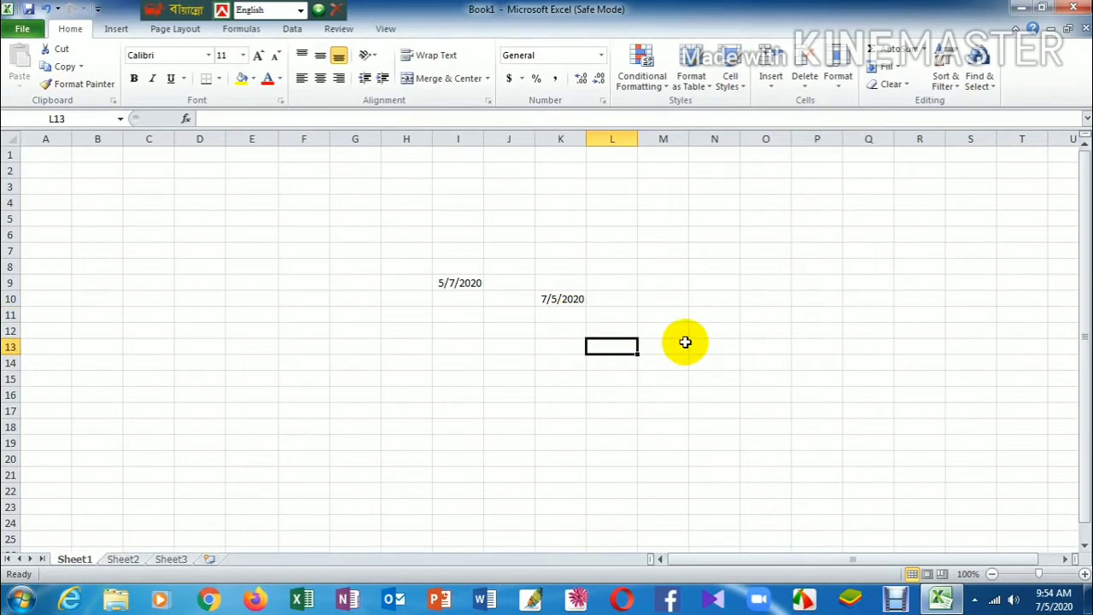
Enter =now() in L13, showing 7/5/2020 9:54
text(=now)
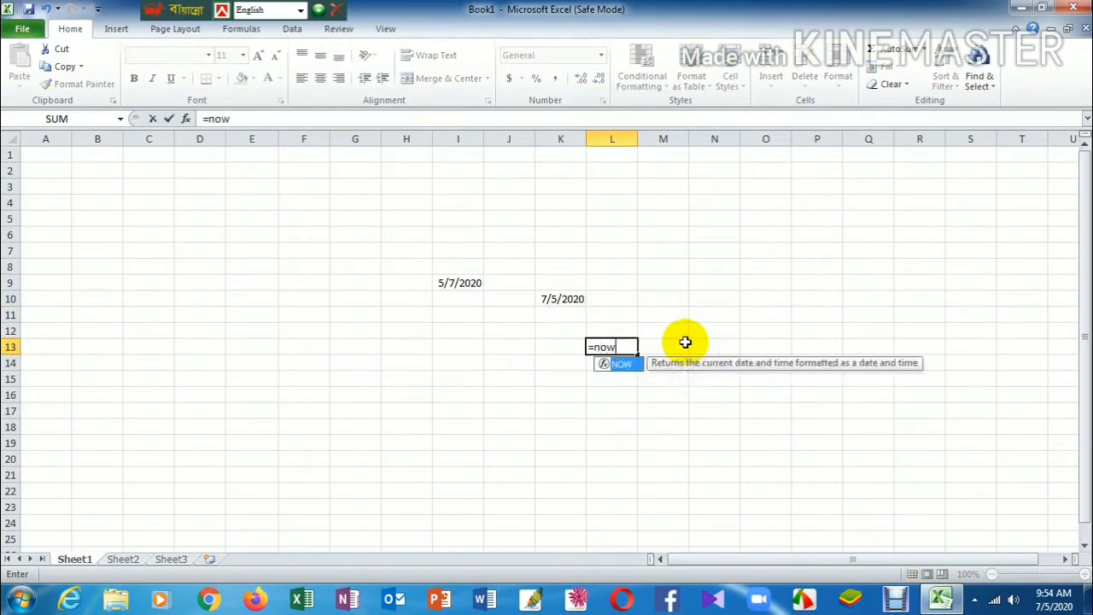
text(())
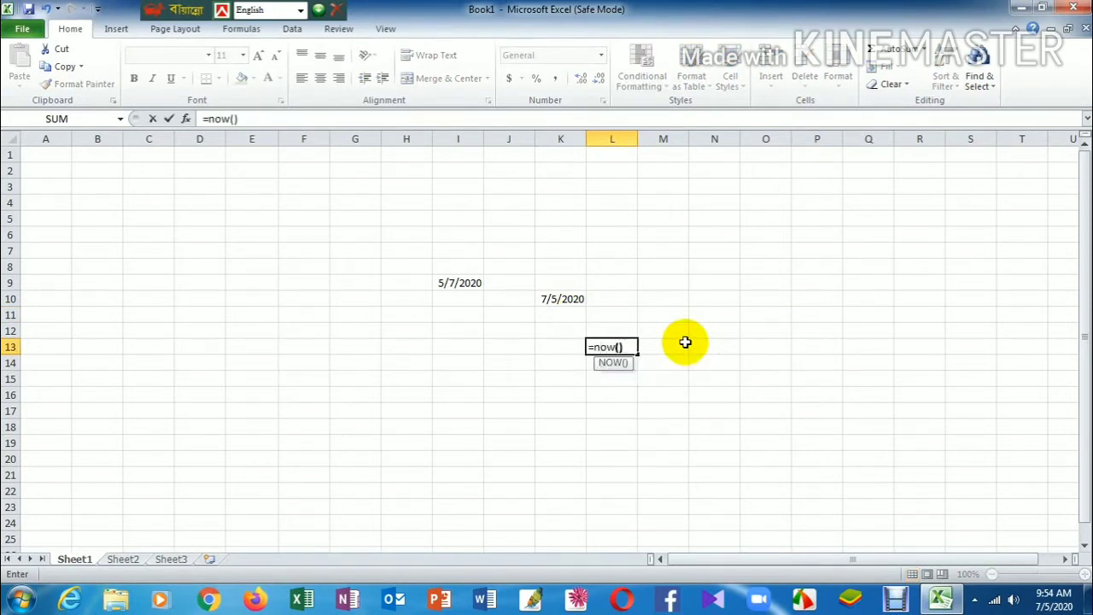
key(Return)
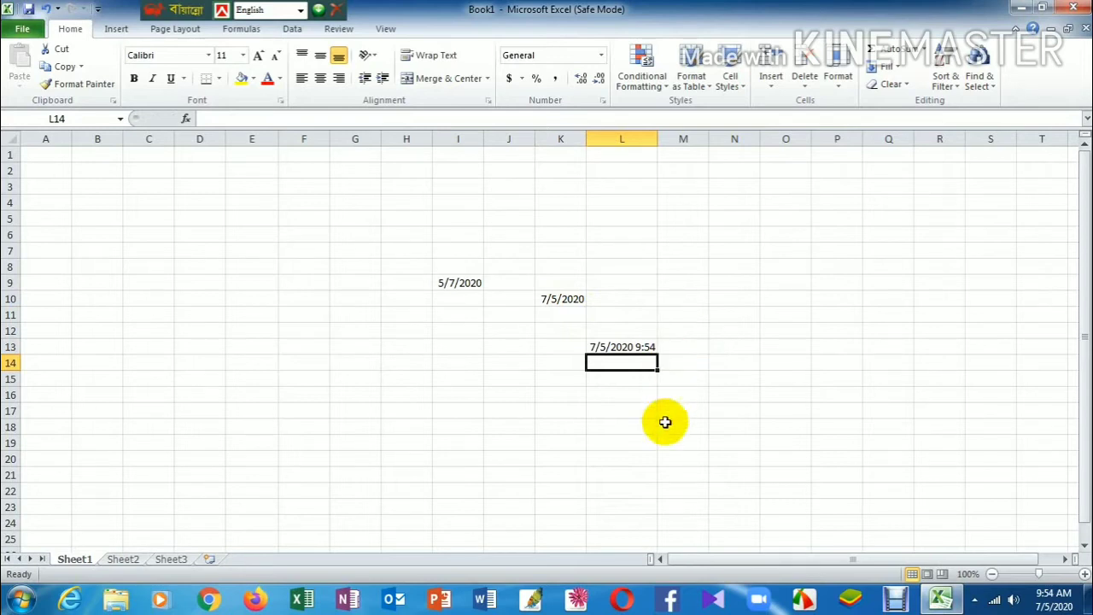
click(625, 422)
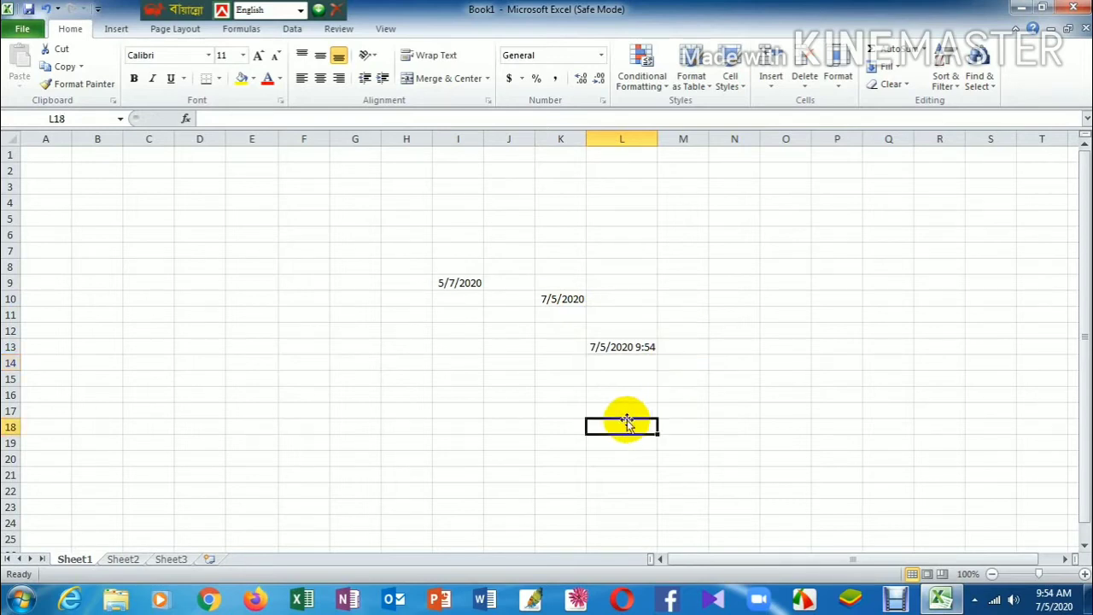
click(761, 410)
click(720, 410)
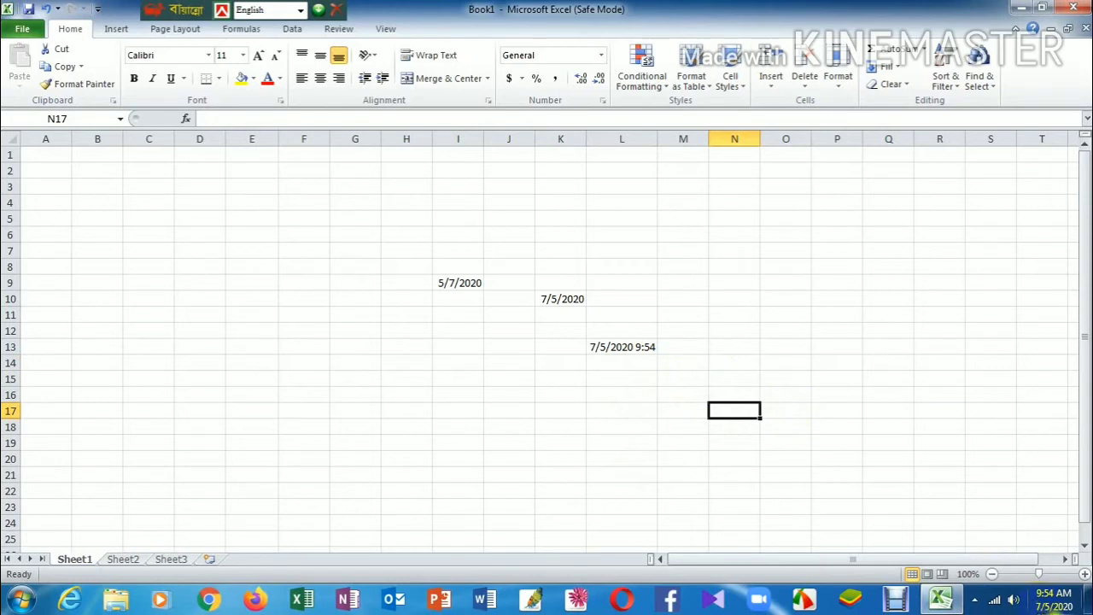
Enter =day("07/05/2020") in N17 so it returns 5
mouse_move(1057, 608)
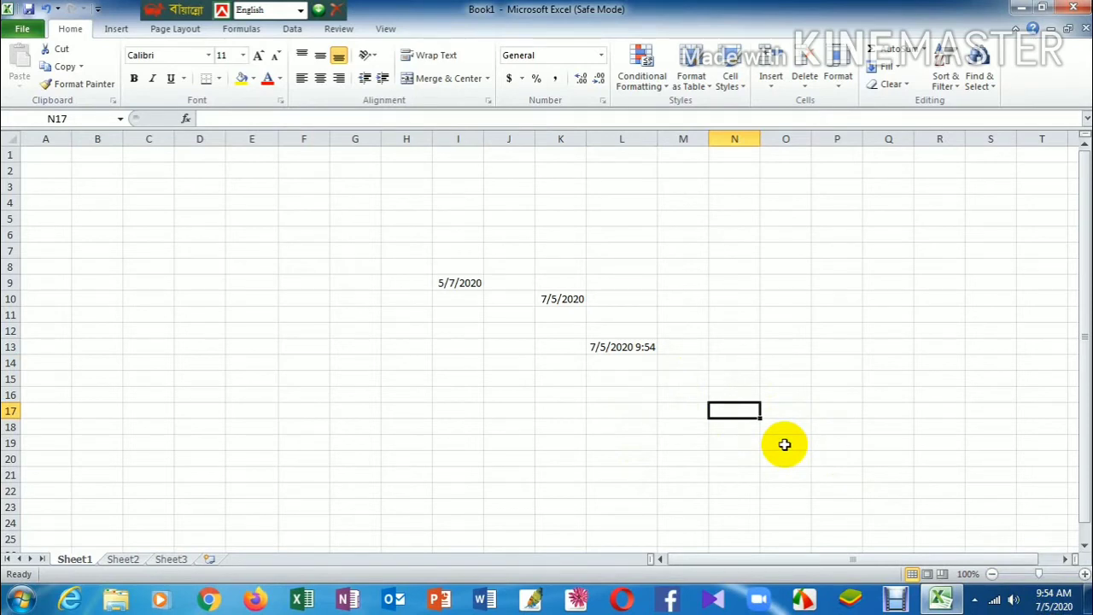
text(=day)
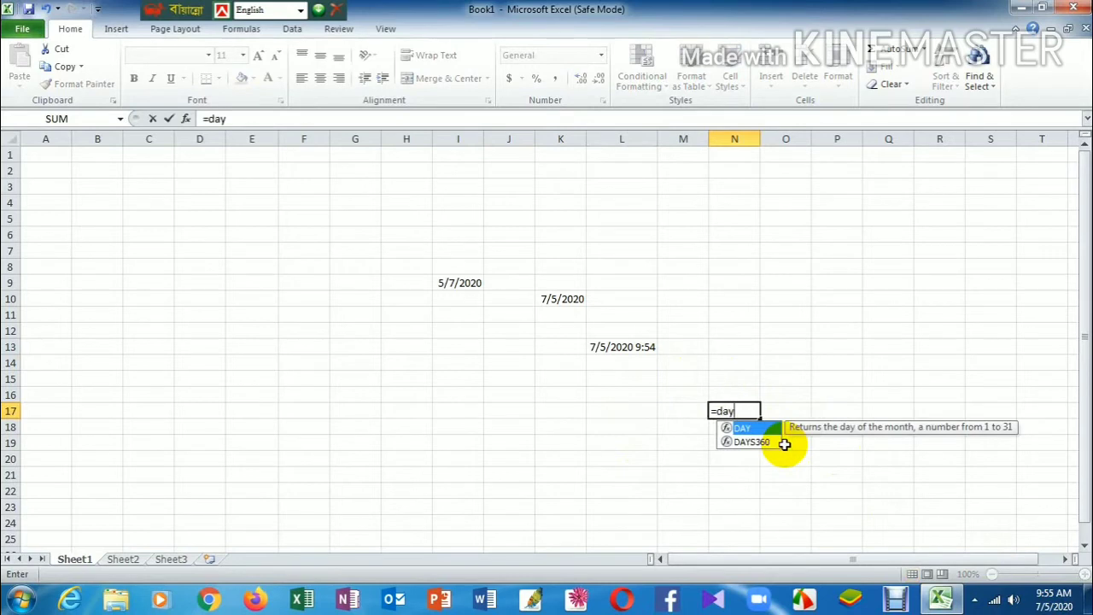
text(()
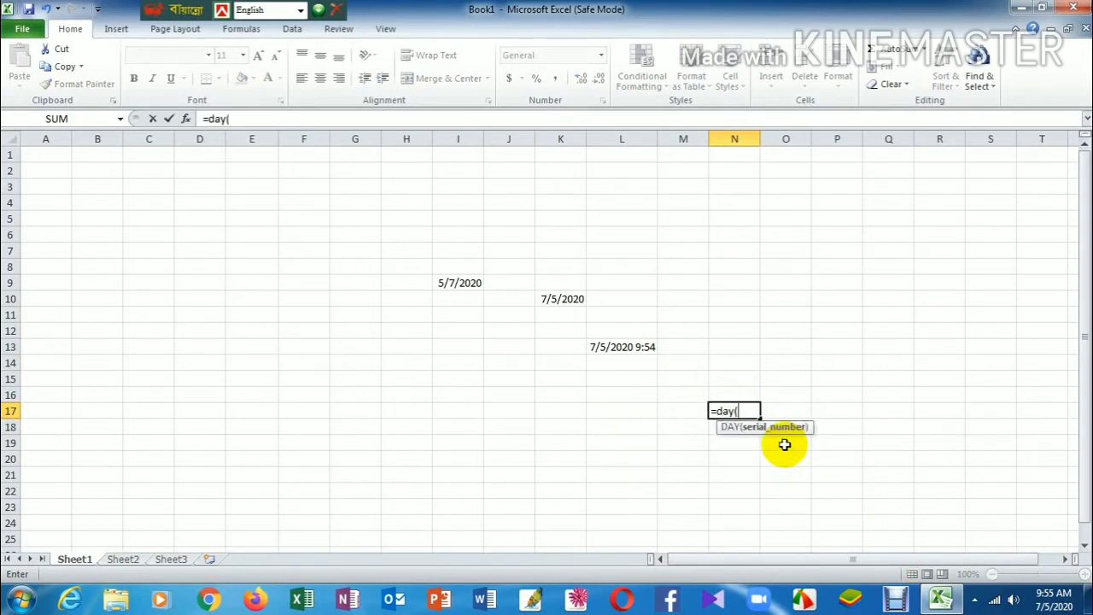
text(")
text(07)
text(/05/20)
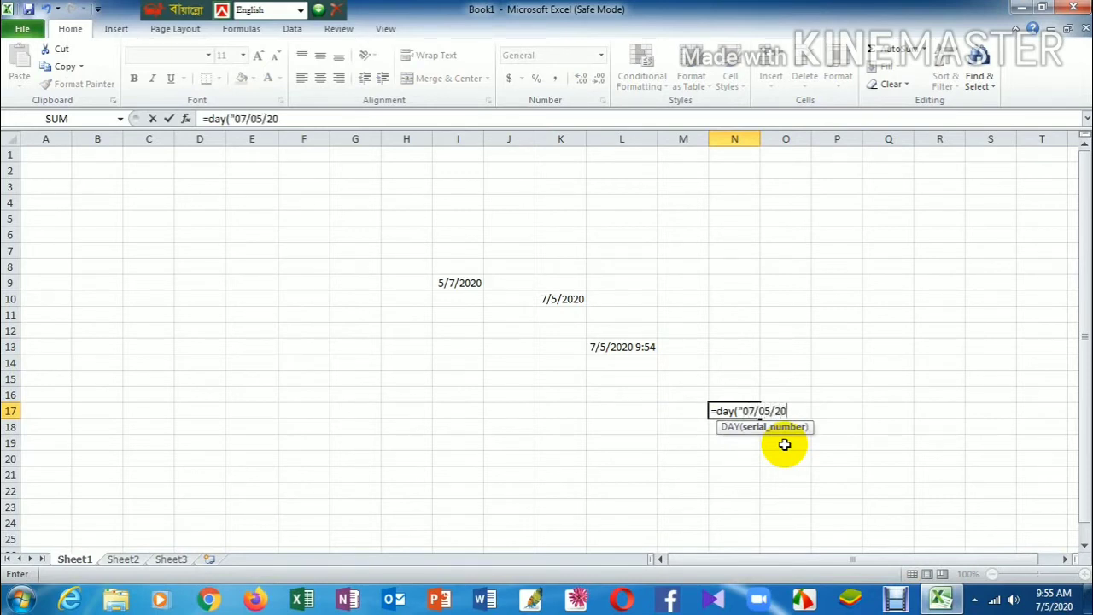
text(20")
text())
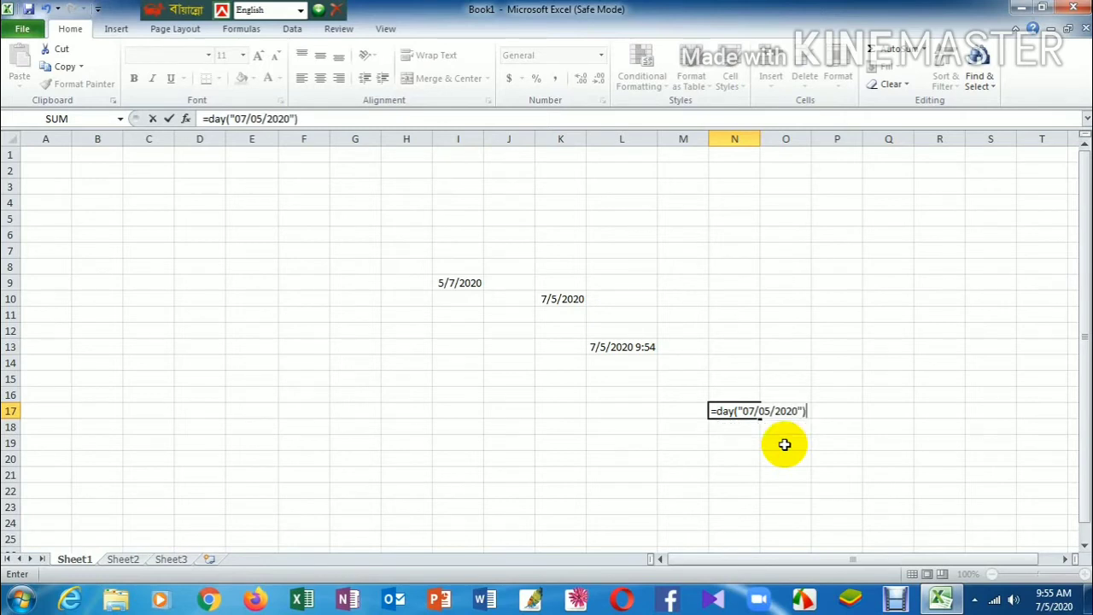
key(Return)
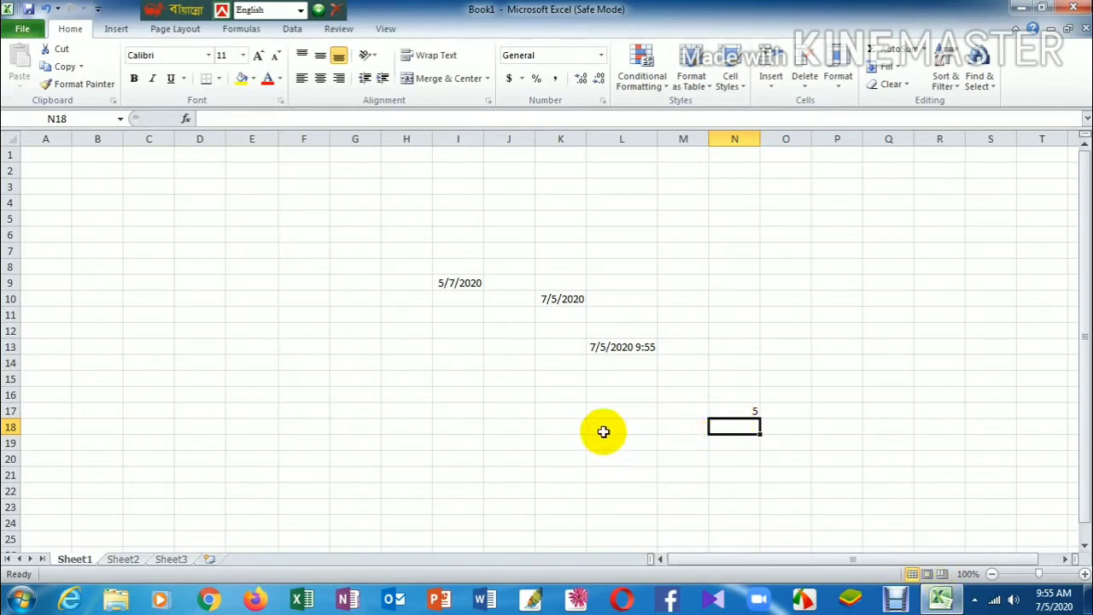
Enter =month("07/05/2020") in D15, fixing the missing quote and parenthesis, to return 7
click(196, 376)
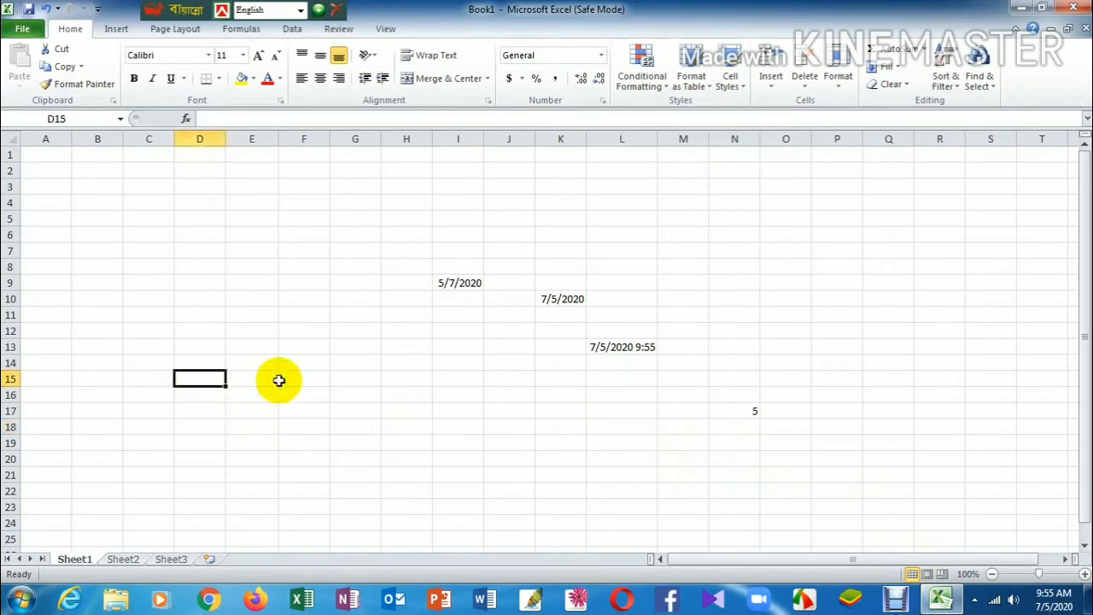
text(=m)
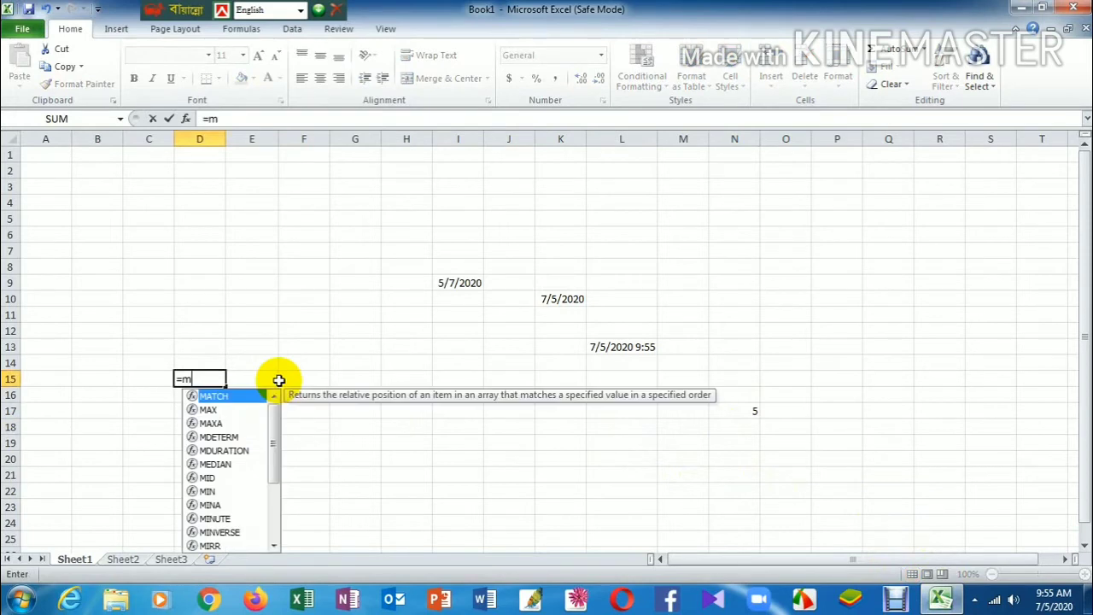
text(ont)
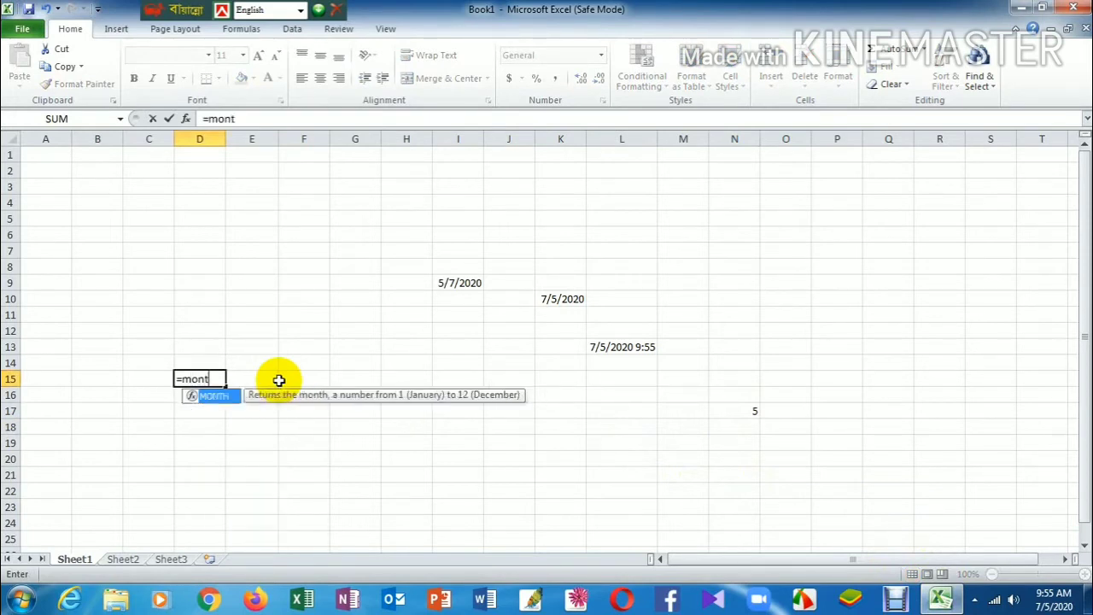
text(h)
text(()
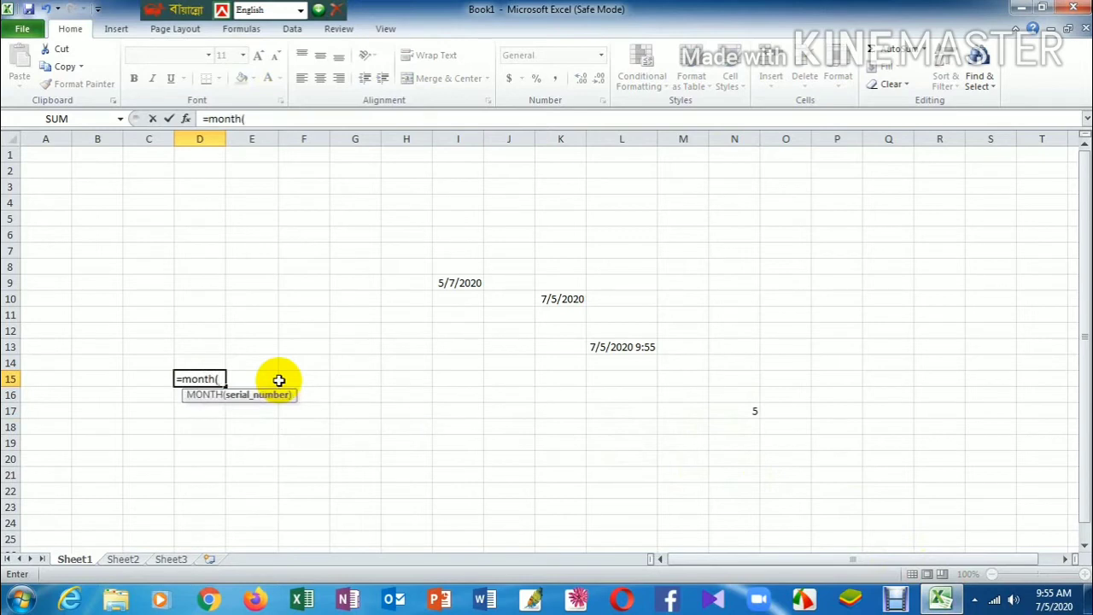
text(07/)
text(05/202)
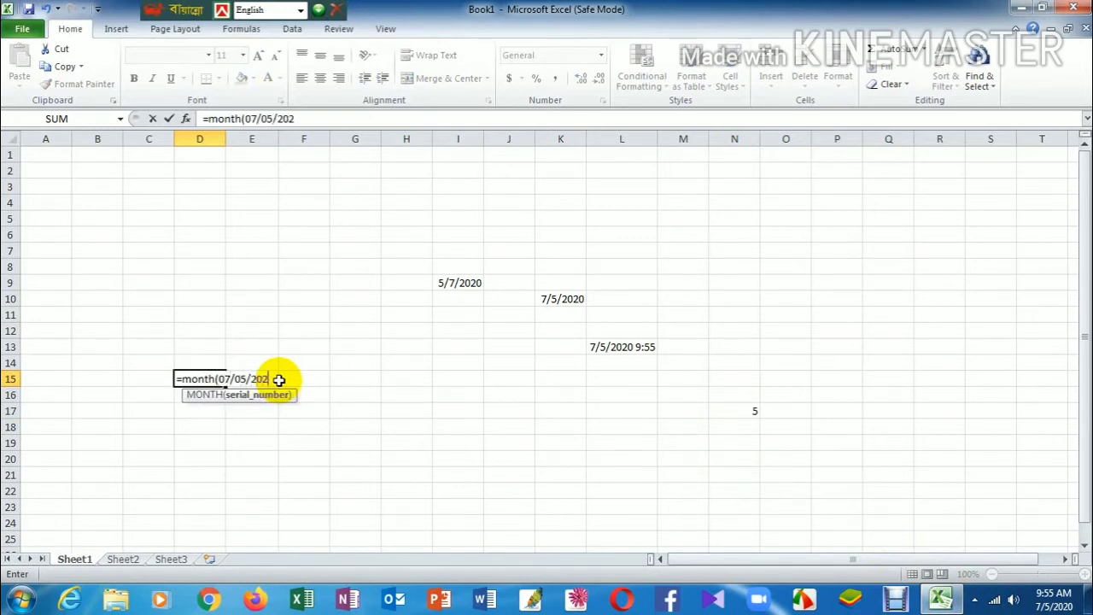
text(0")
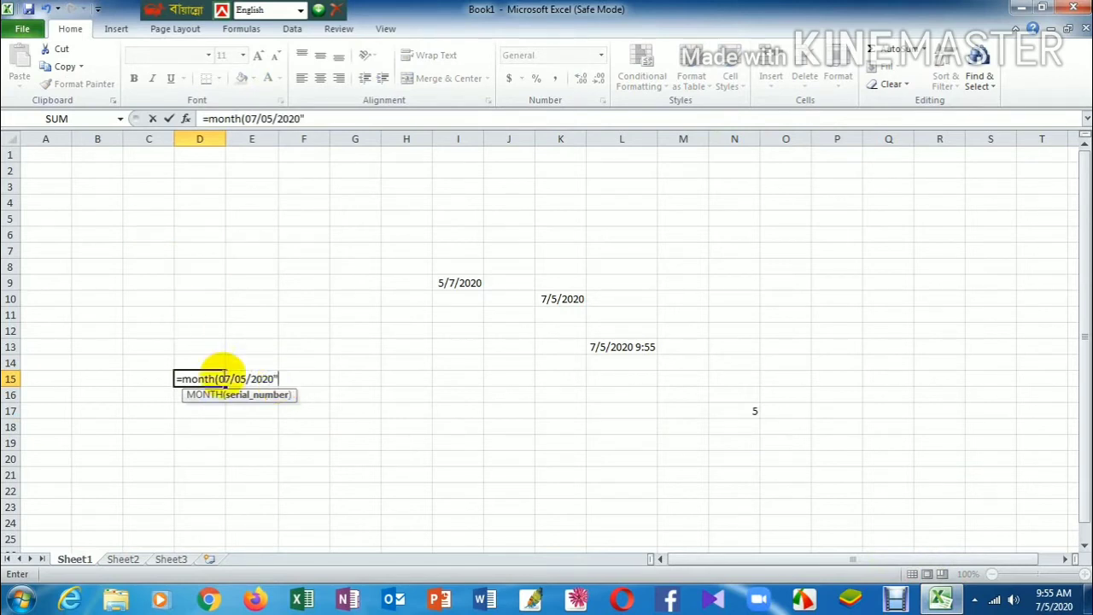
click(217, 378)
text(")
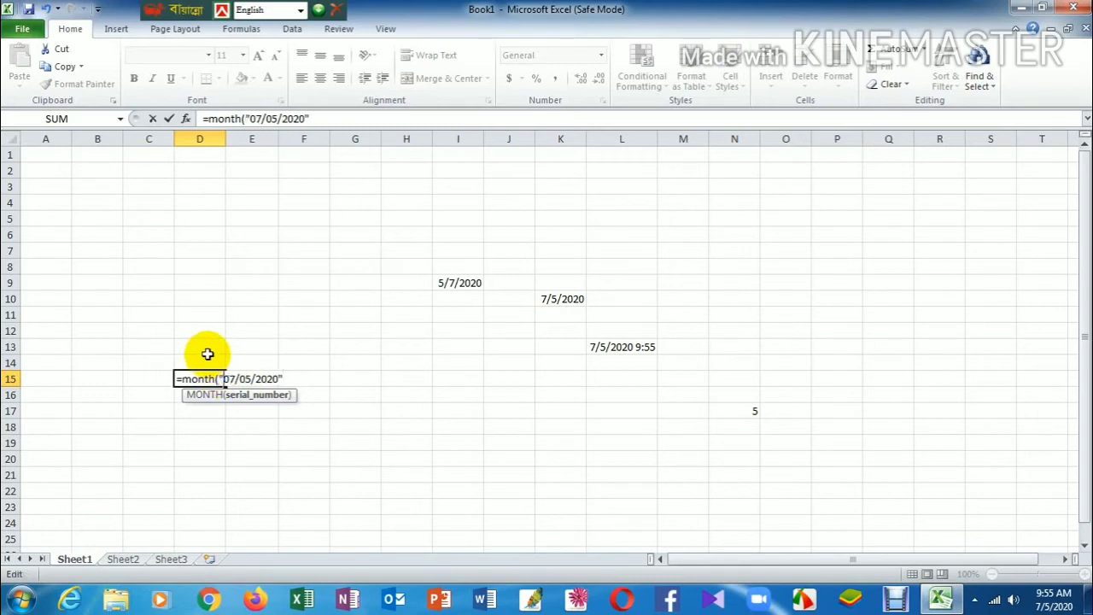
click(294, 378)
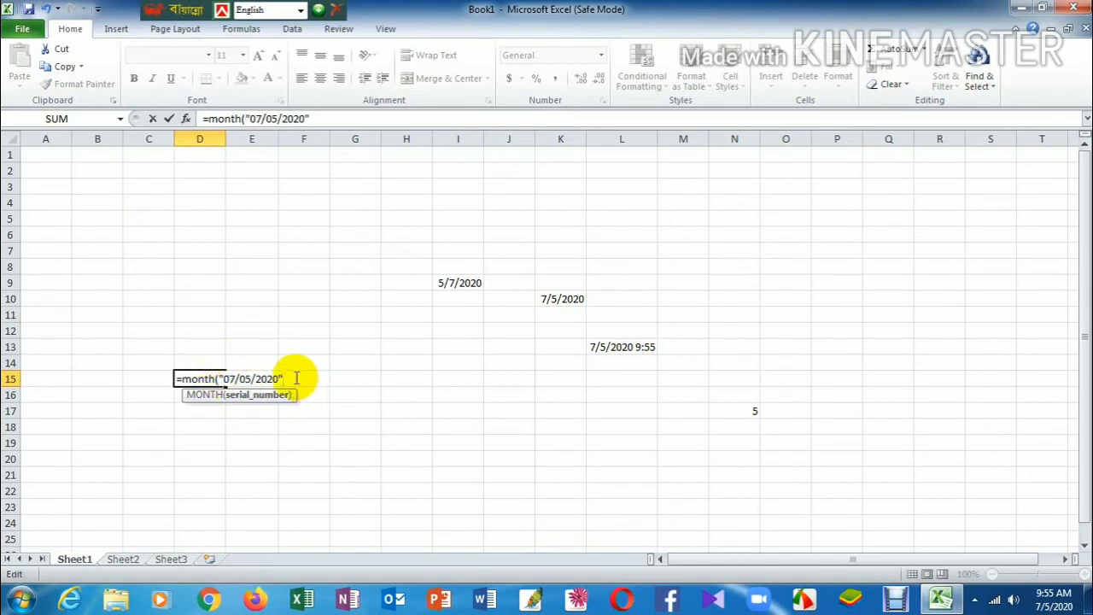
text())
key(Return)
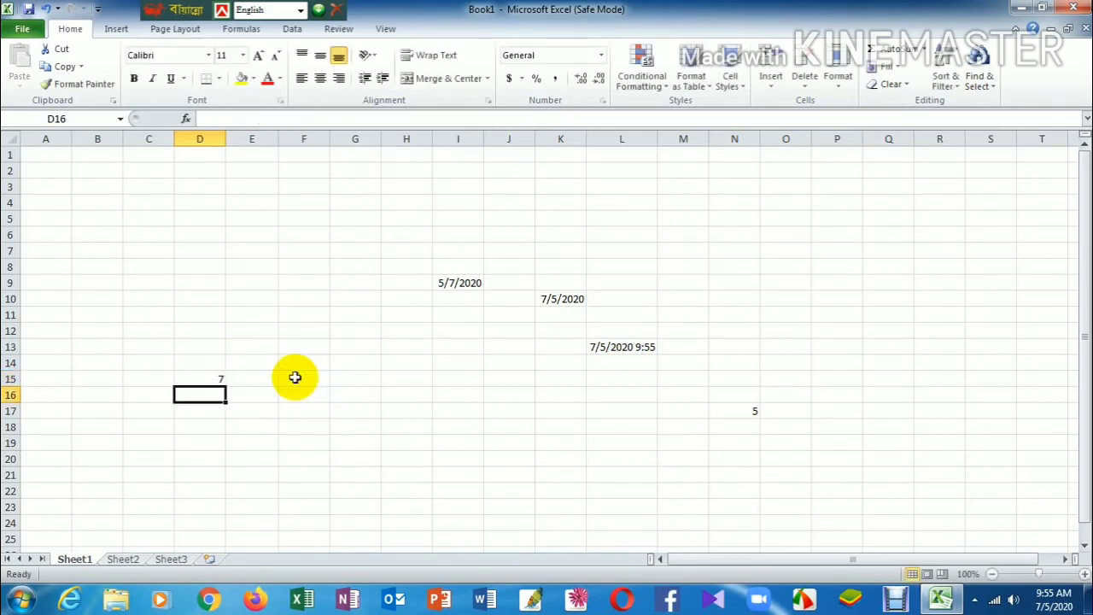
click(205, 379)
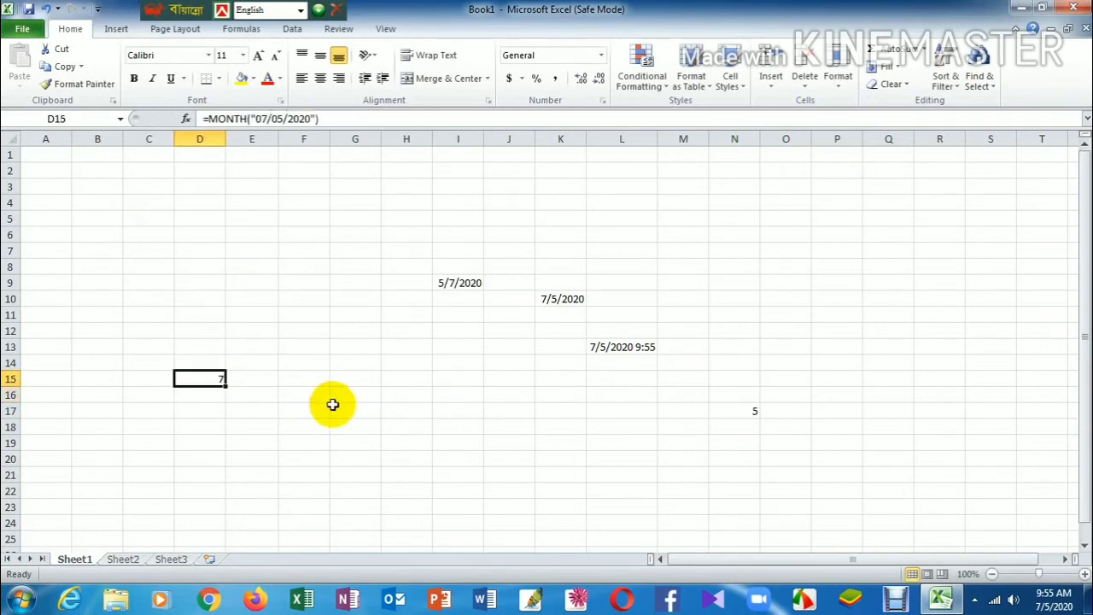
click(271, 411)
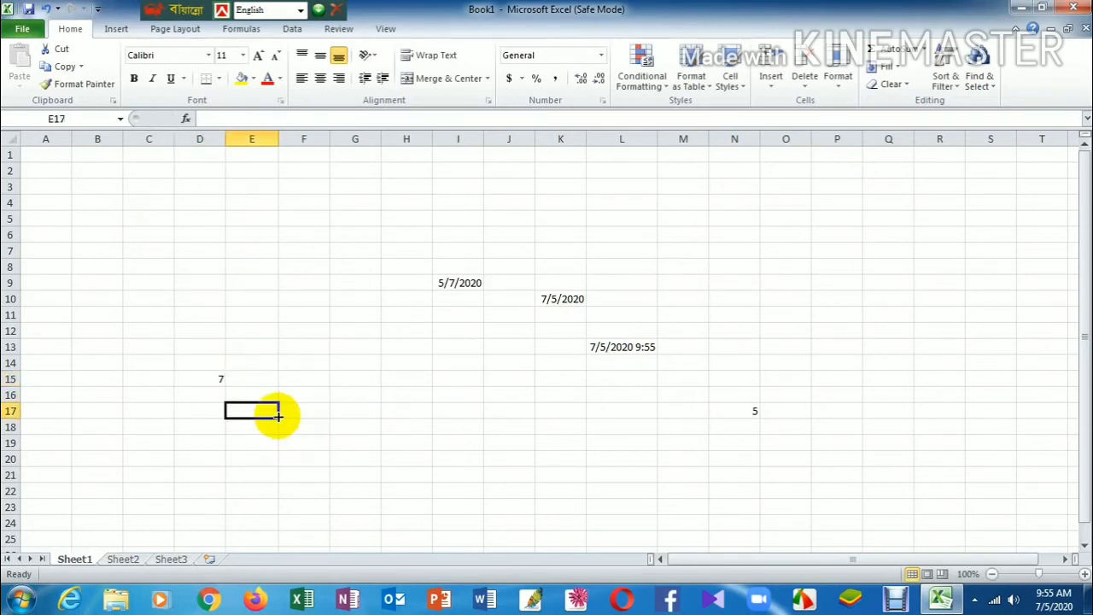
Enter =year("07/05/2020") in G17 so it returns 2020
click(356, 413)
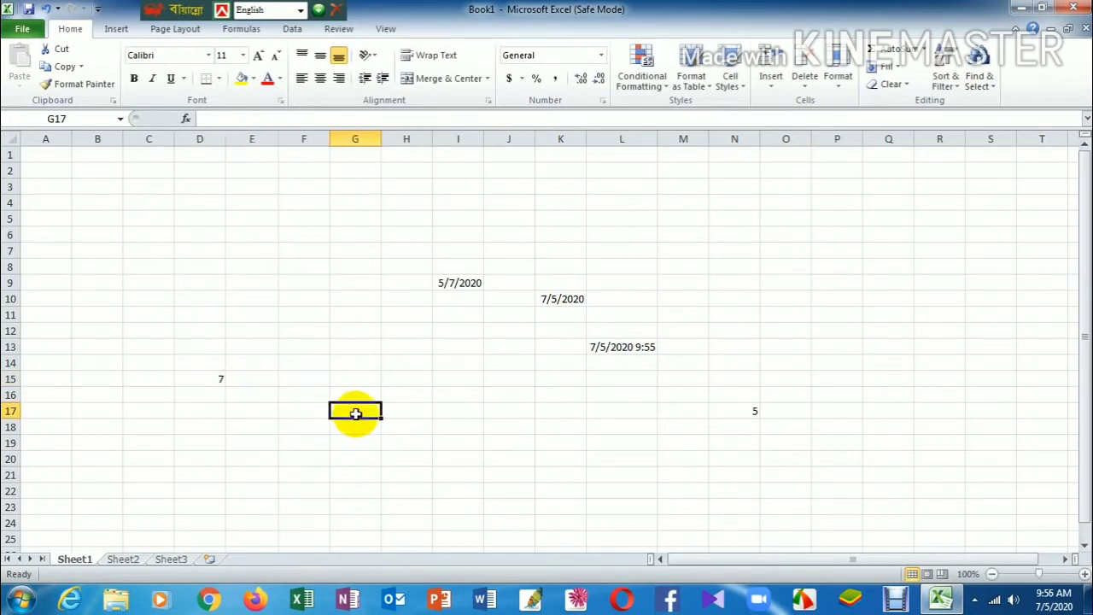
text(=ye)
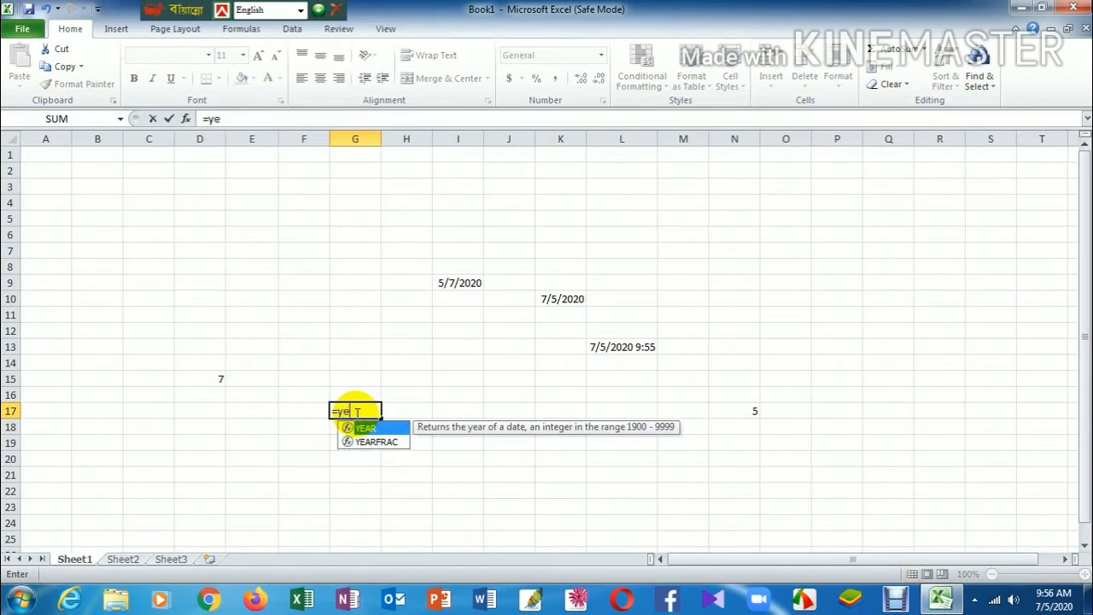
text(ar)
text(()
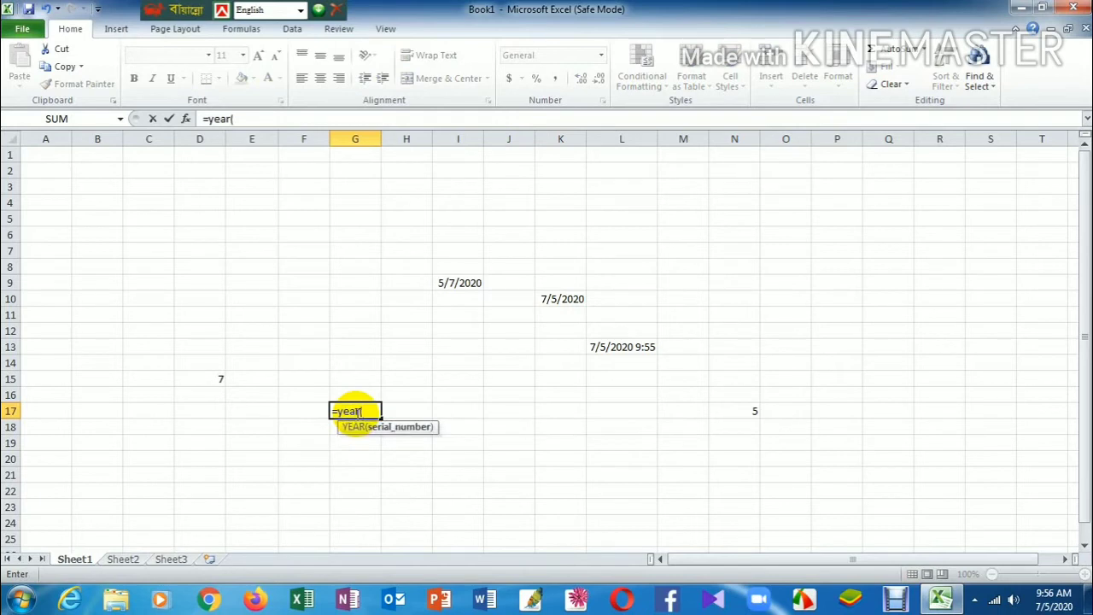
text(")
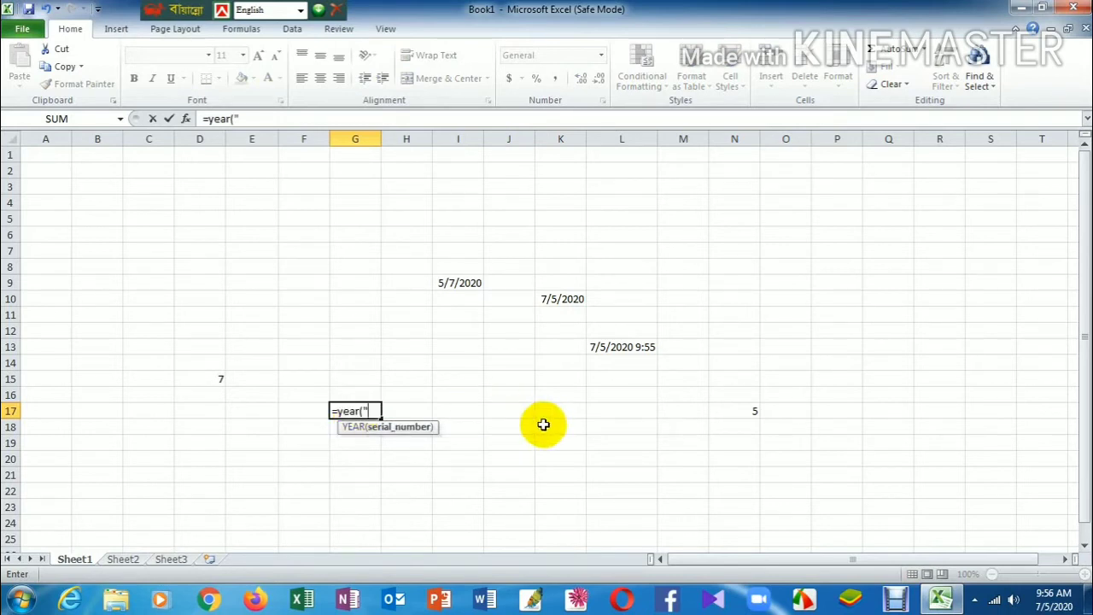
text(0)
text(7/05/20)
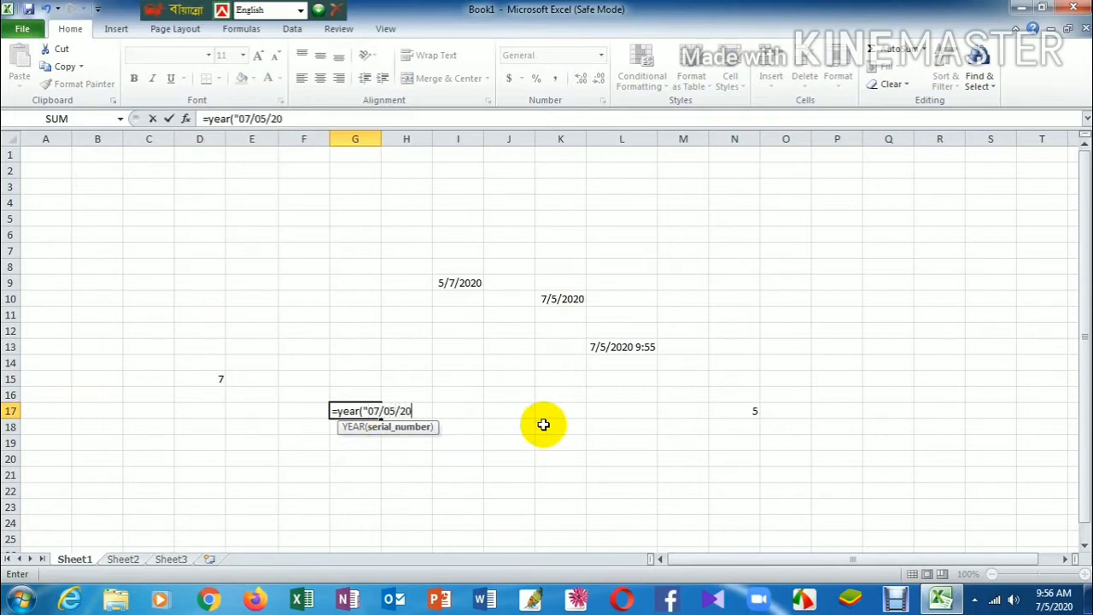
text(20")
text())
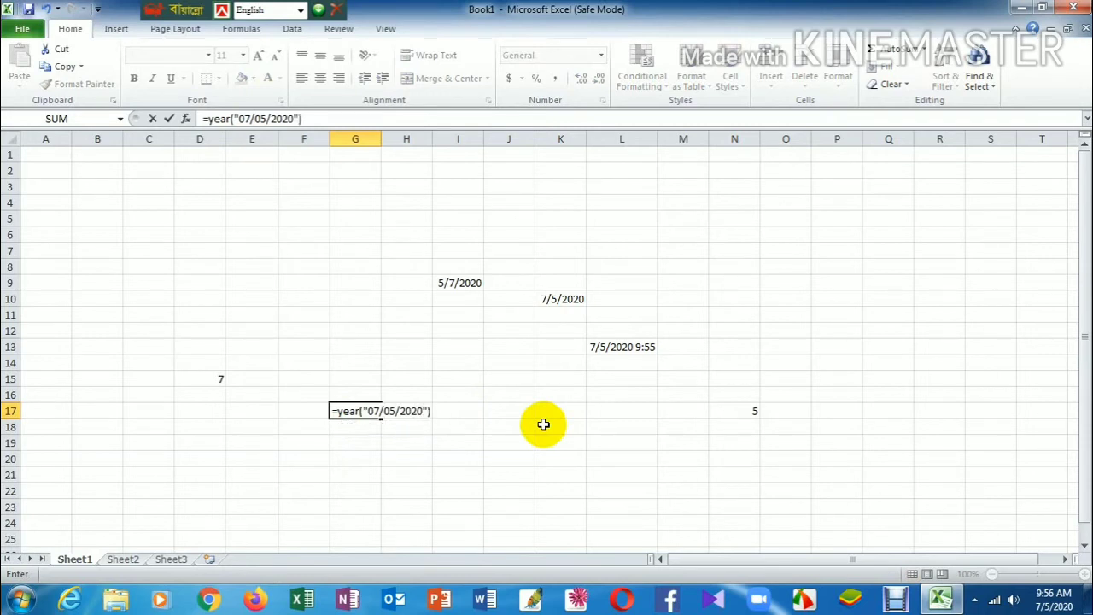
key(Return)
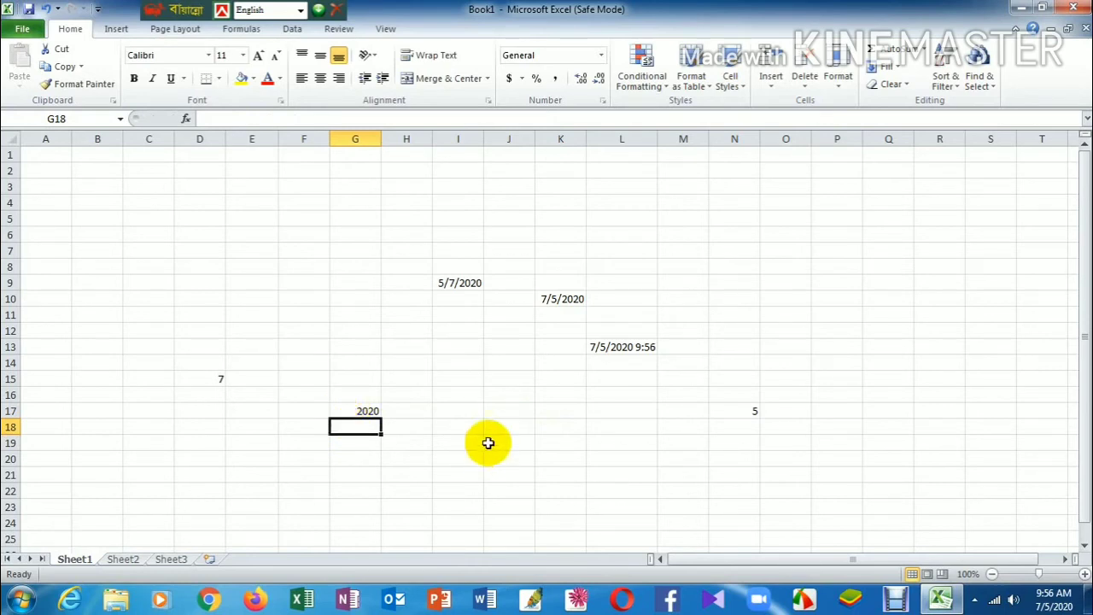
click(452, 282)
double_click(444, 283)
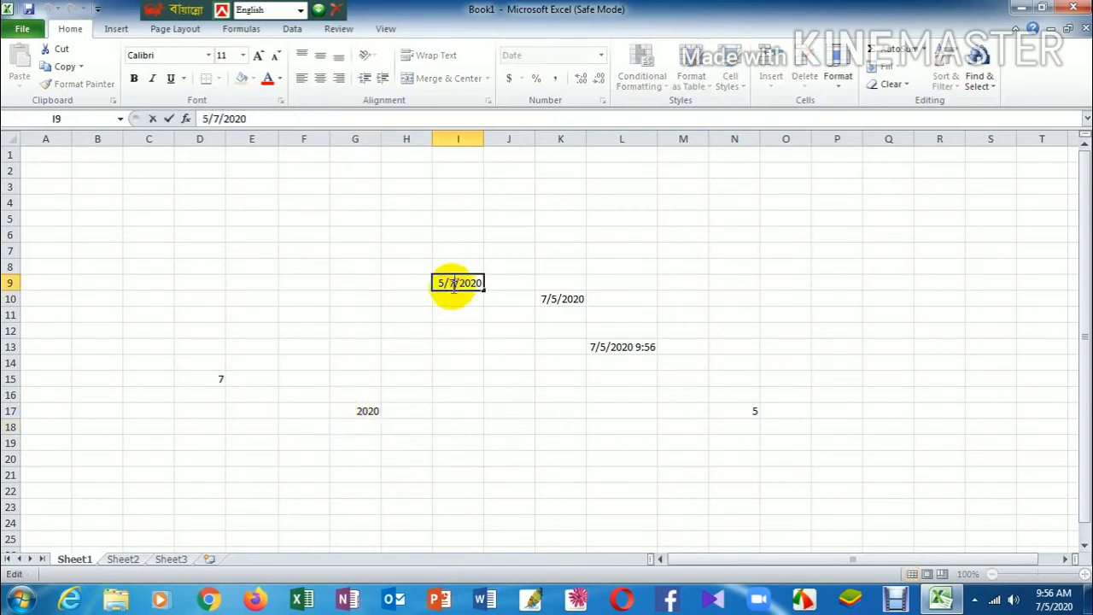
double_click(464, 283)
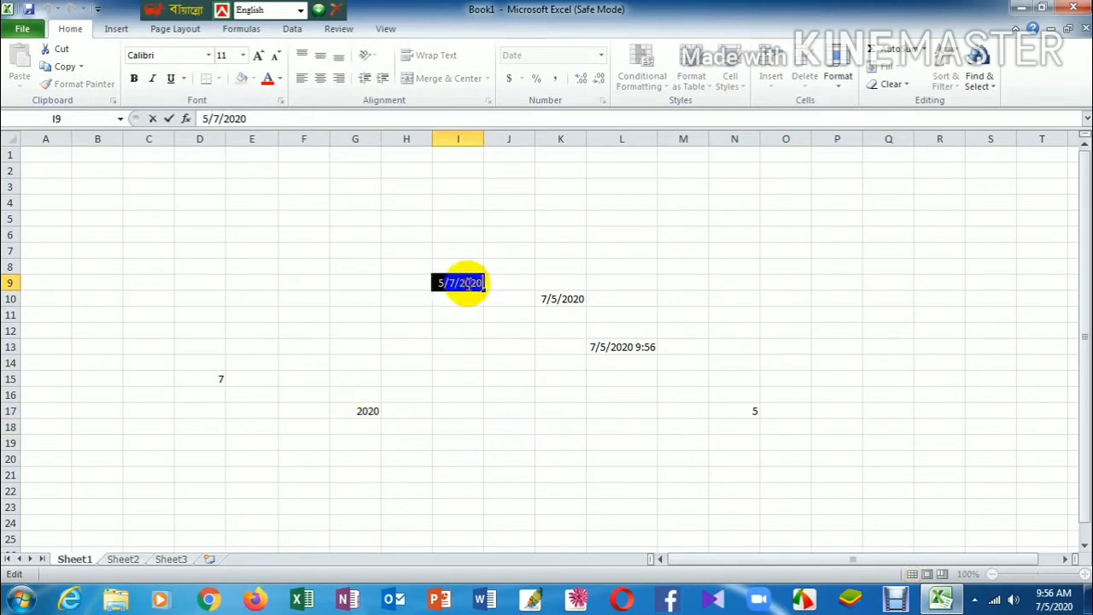
click(471, 378)
click(464, 282)
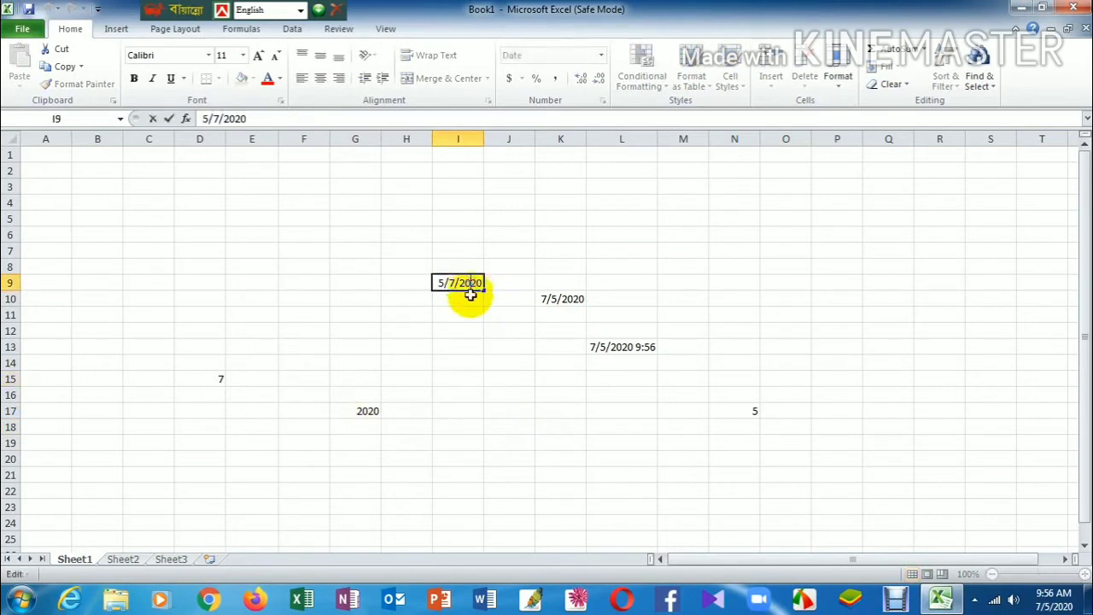
click(481, 350)
double_click(558, 297)
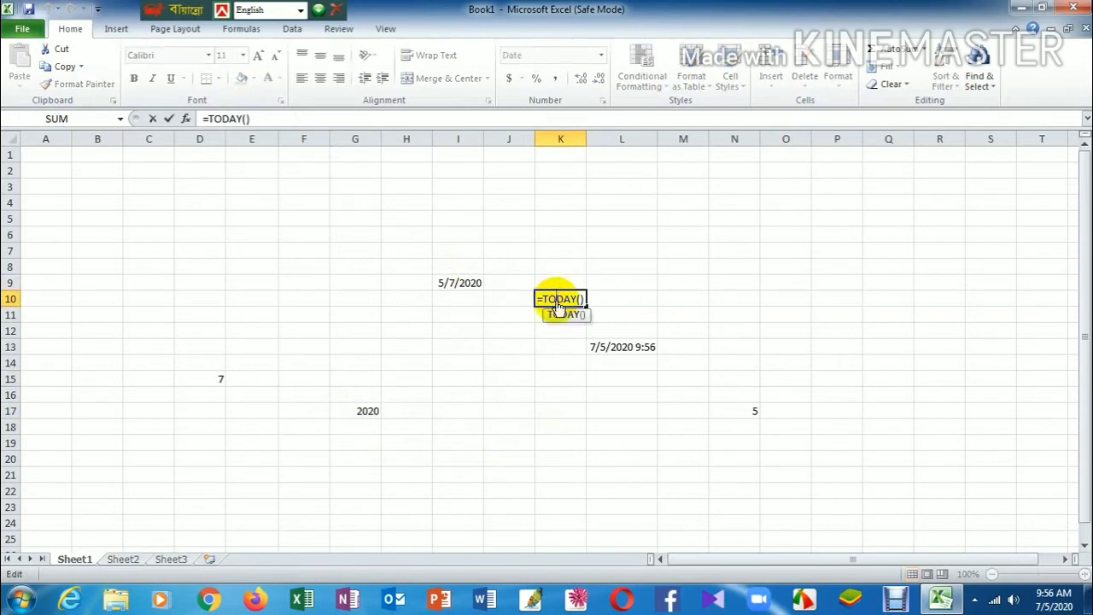
click(536, 353)
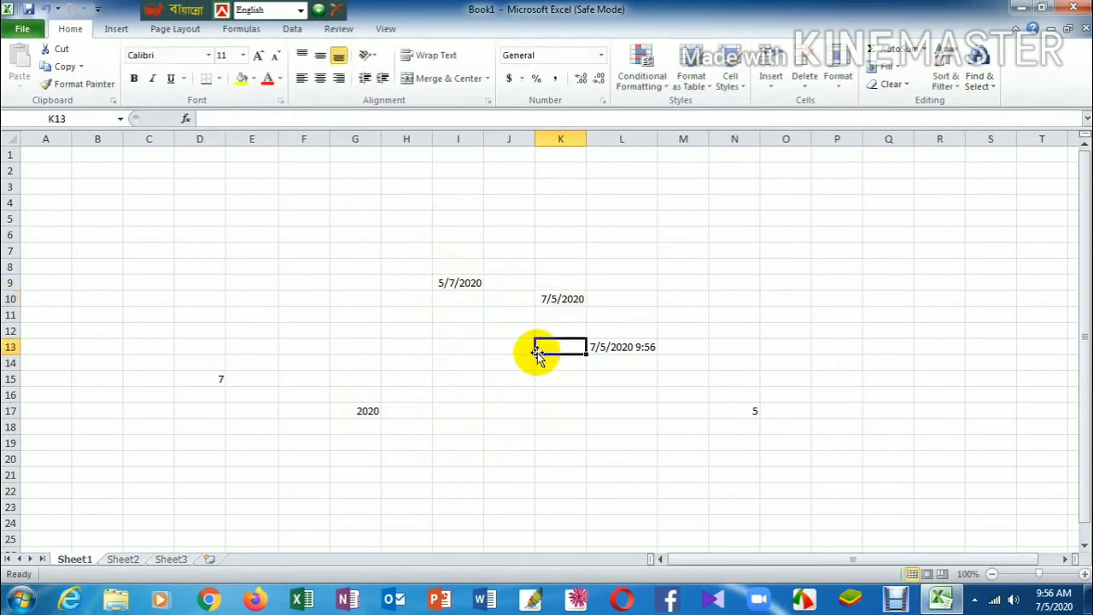
click(468, 367)
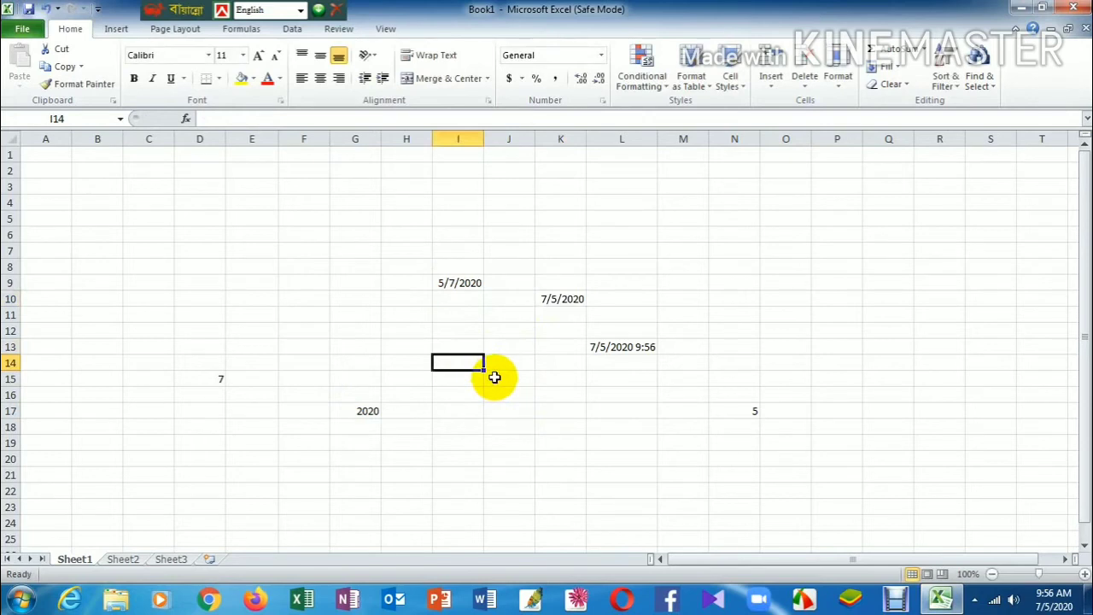
Insert the fixed date 7/5/2020 in I14 and the fixed time 9:56 AM in J17
key(ctrl+semicolon)
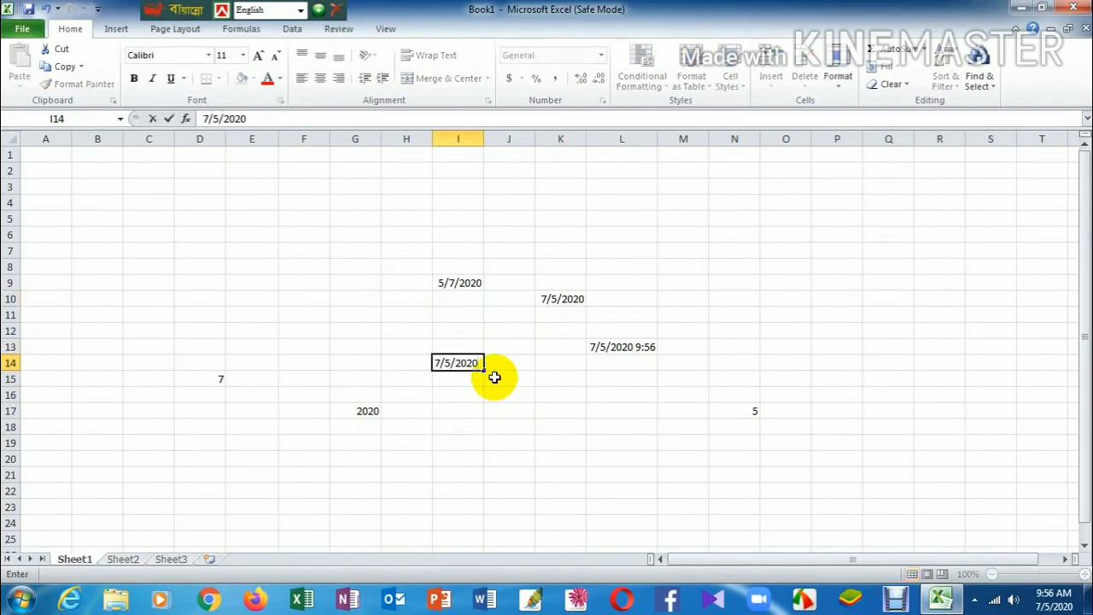
click(527, 413)
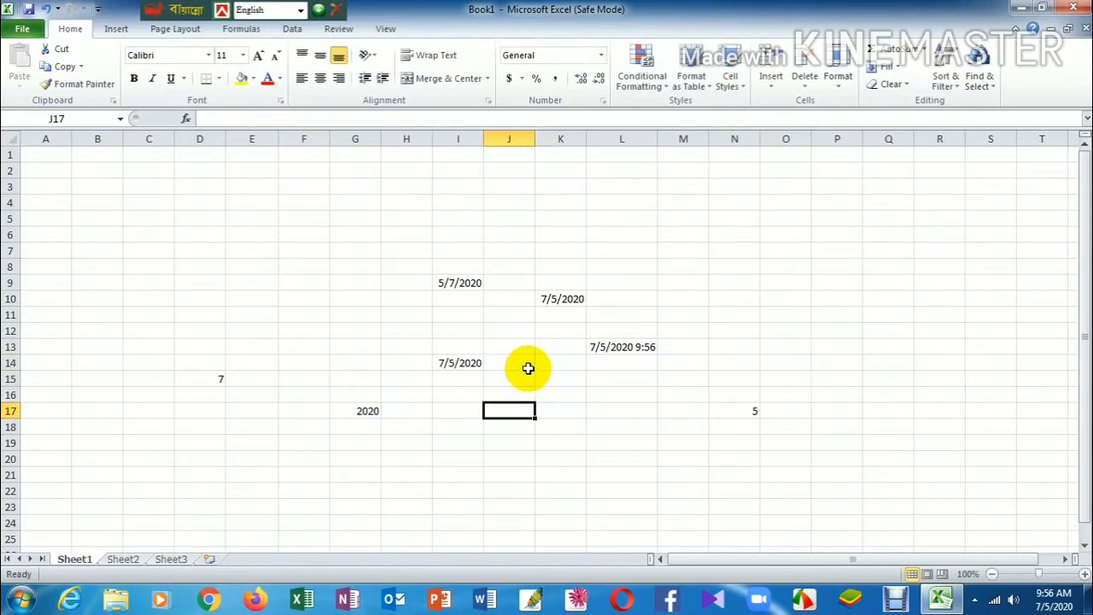
key(ctrl+shift+semicolon)
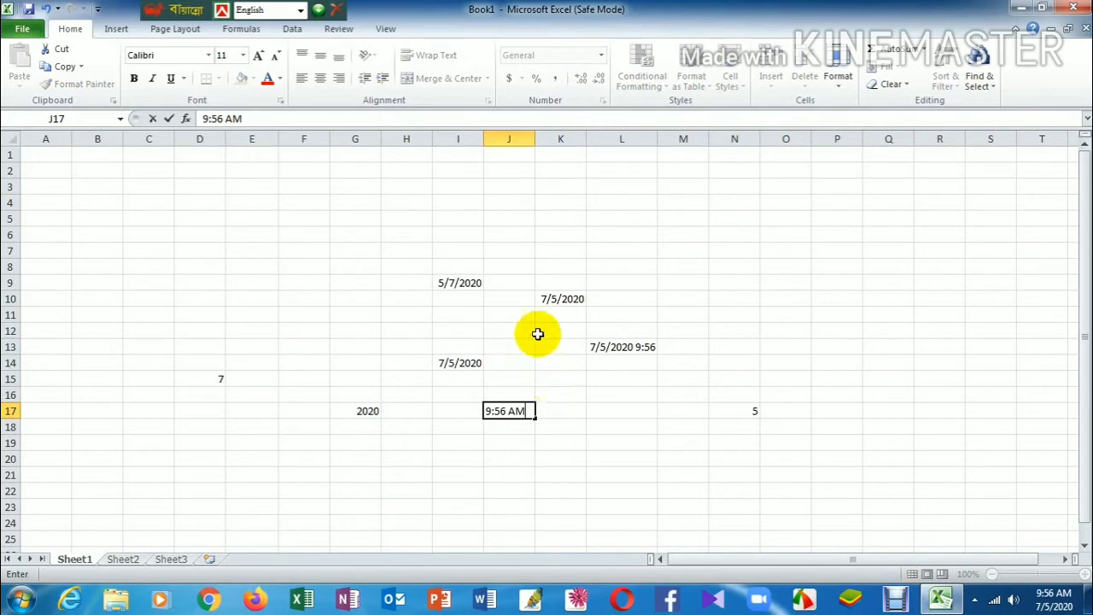
click(461, 284)
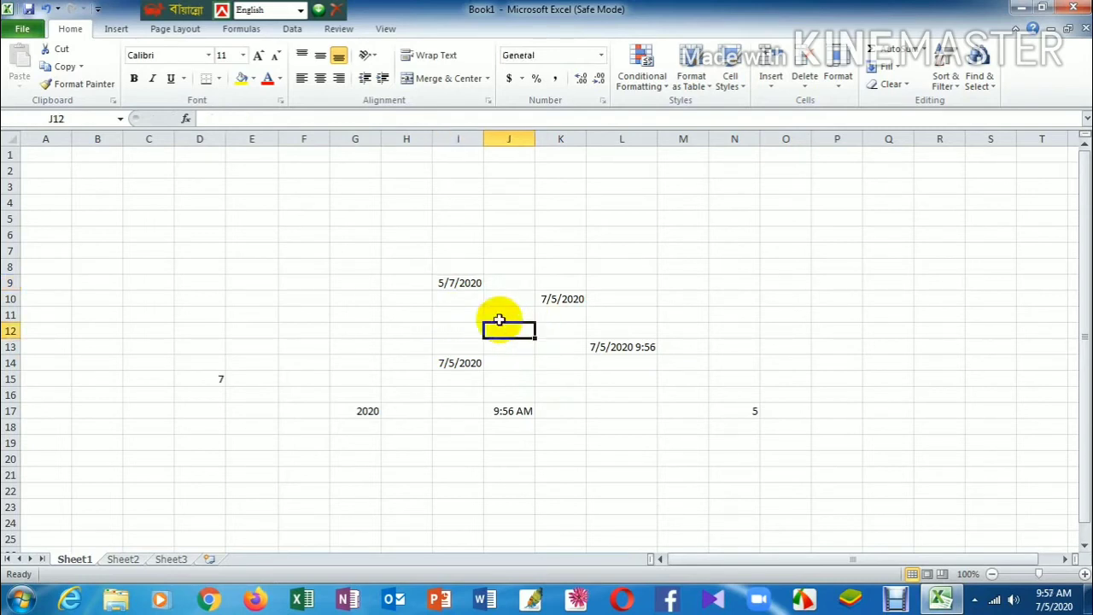
click(216, 380)
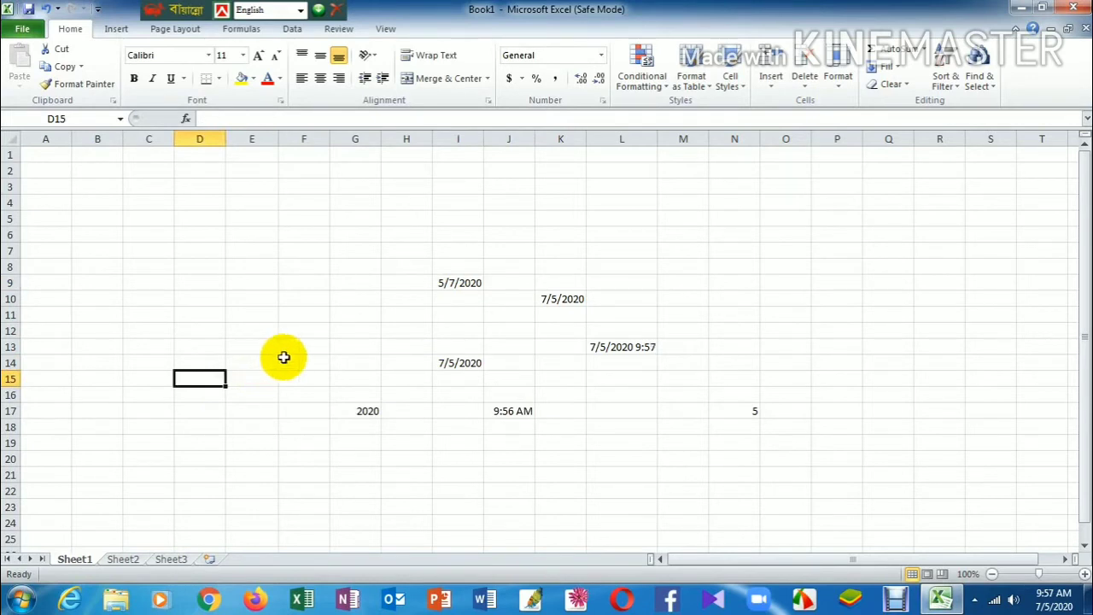
click(287, 349)
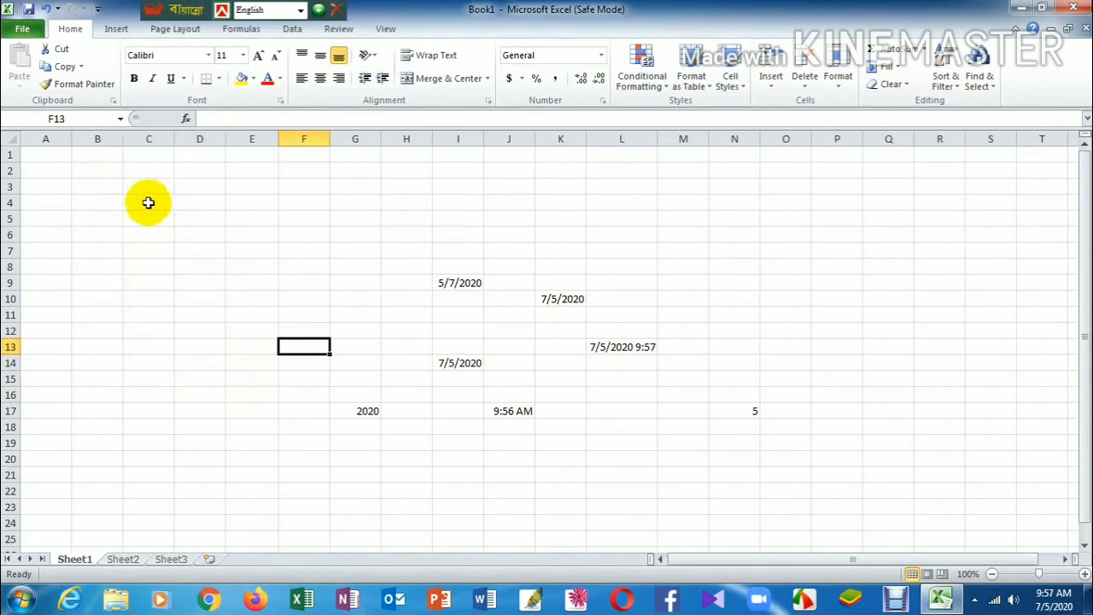
Enter the numbers 1 through 5 down cells C1 to C5
click(150, 157)
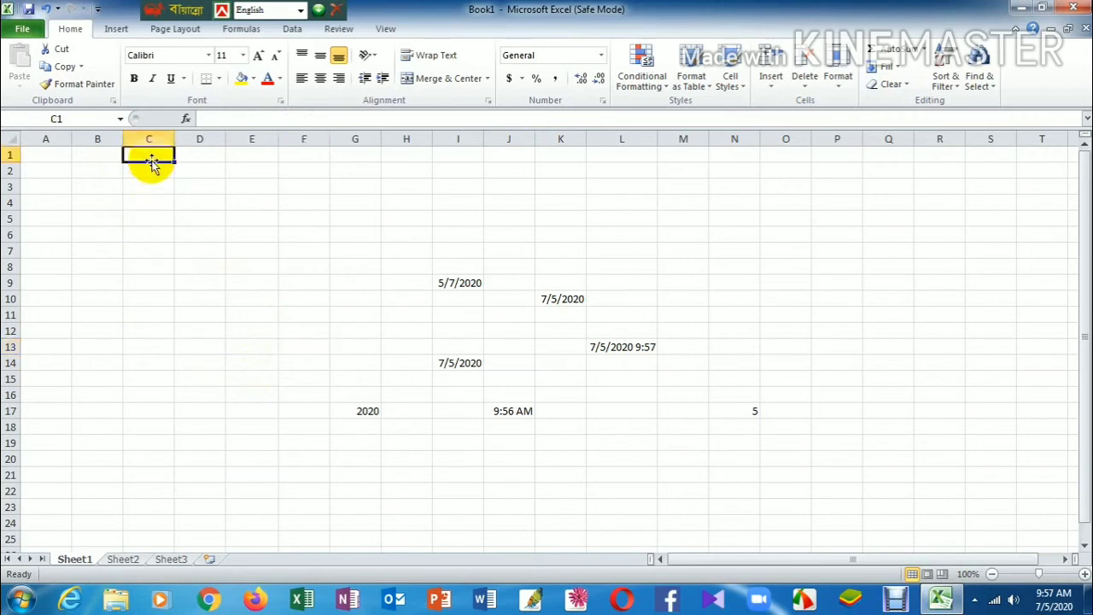
text(1)
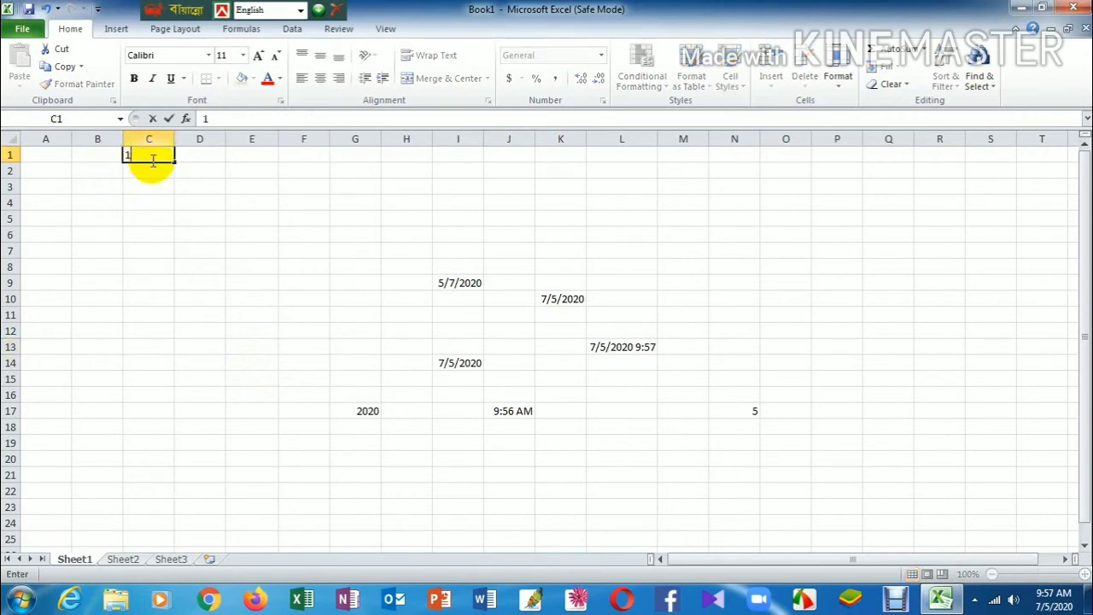
key(Return)
text(2)
key(Return)
text(3)
key(Return)
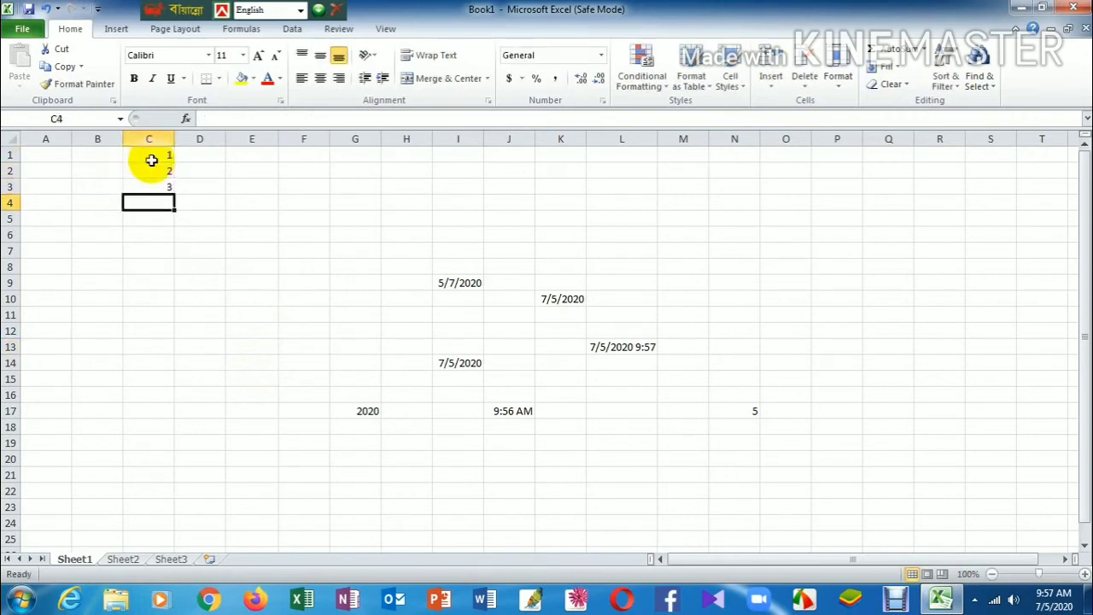
text(4)
key(Return)
text(5)
key(Return)
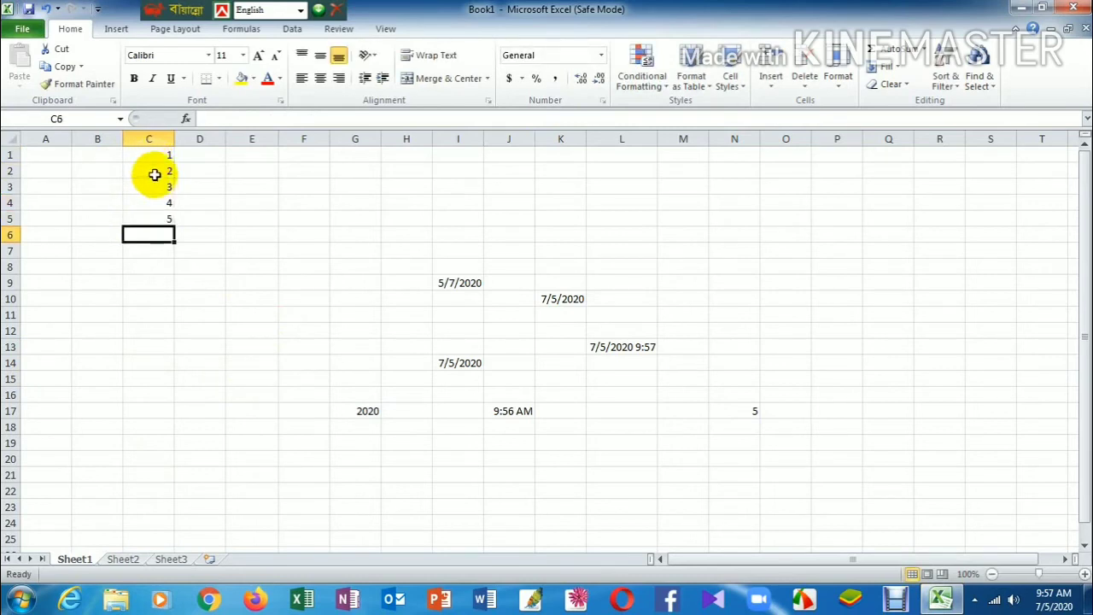
Clear the extra values 3, 4 and 5 from C3:C5
click(154, 171)
drag(154, 188, 157, 228)
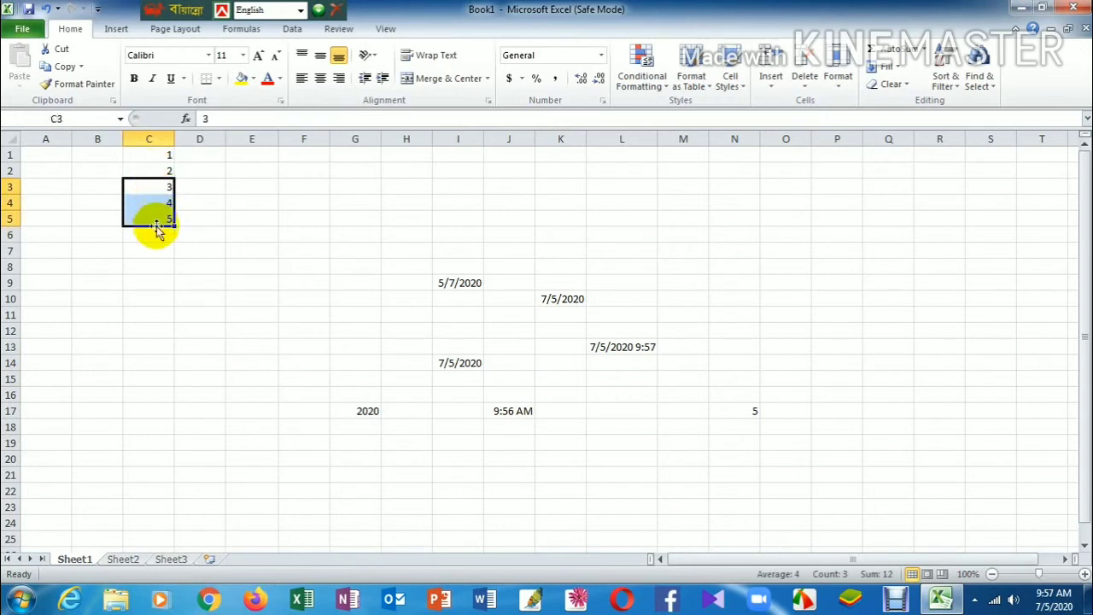
key(Delete)
click(203, 220)
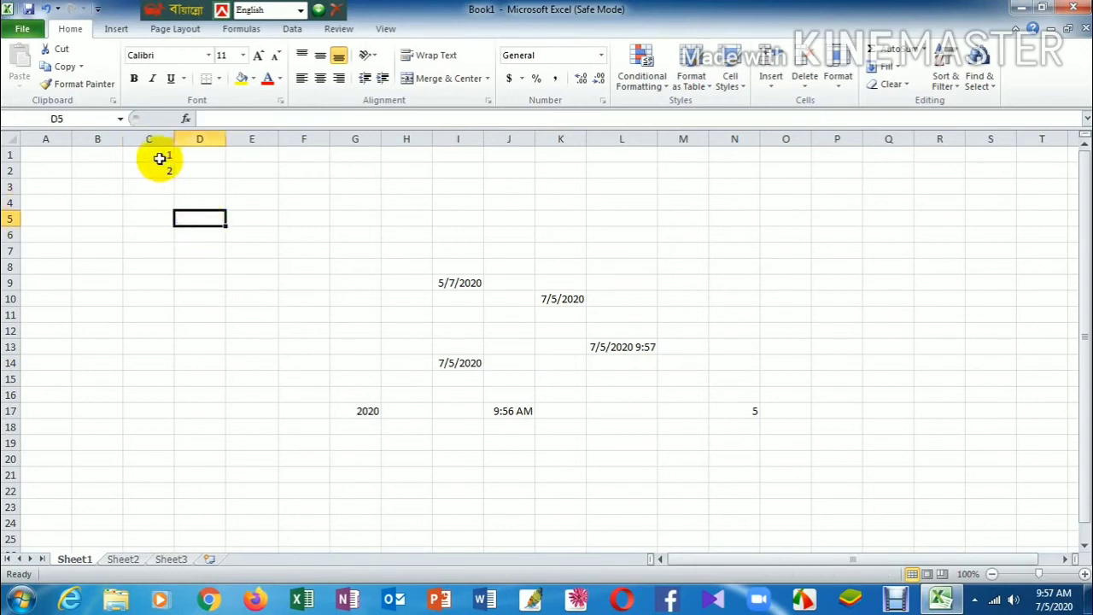
Extend the 1, 2 start in C1:C2 down column C to 27
click(159, 155)
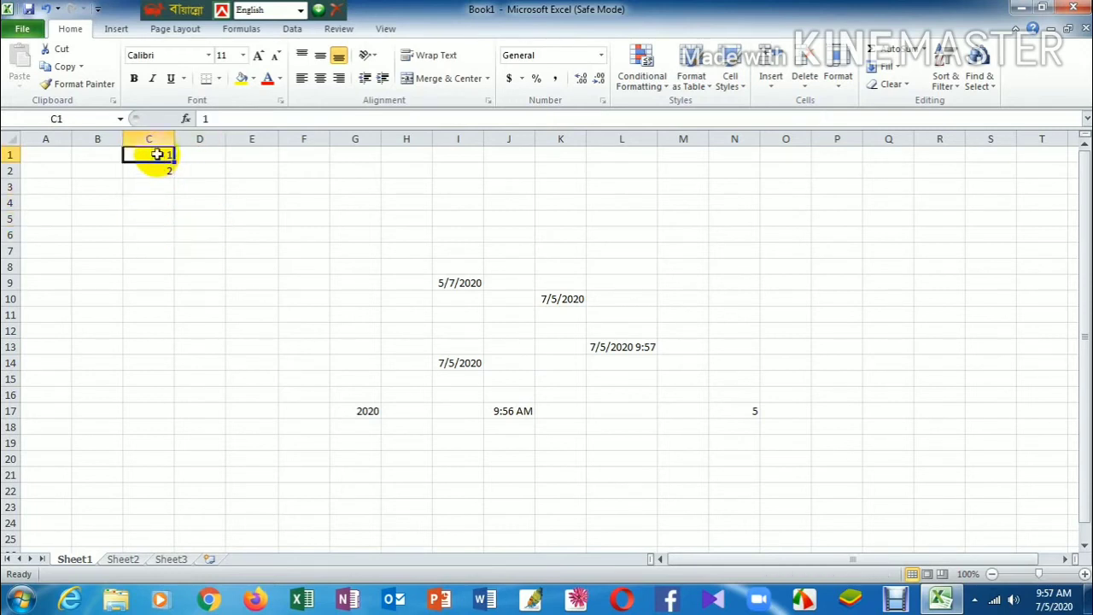
drag(152, 155, 153, 172)
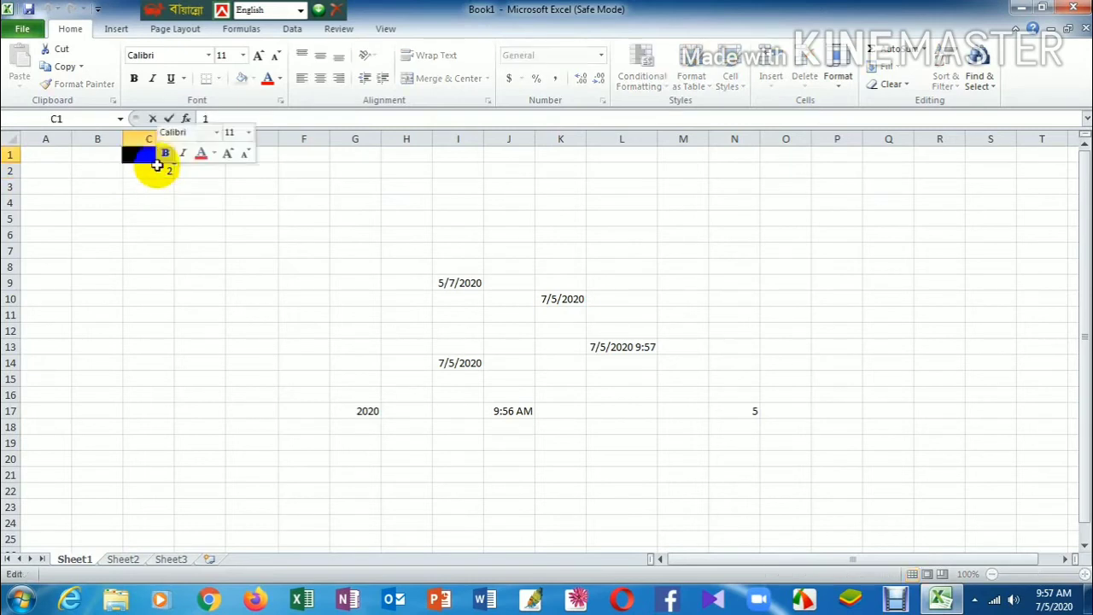
click(152, 186)
drag(151, 159, 154, 170)
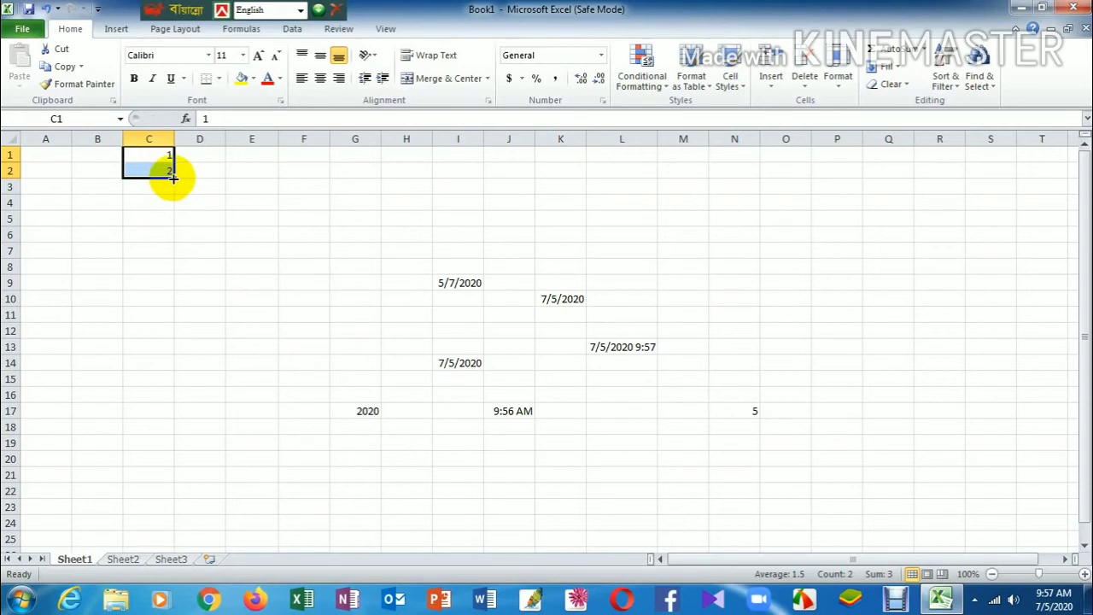
drag(172, 176, 168, 537)
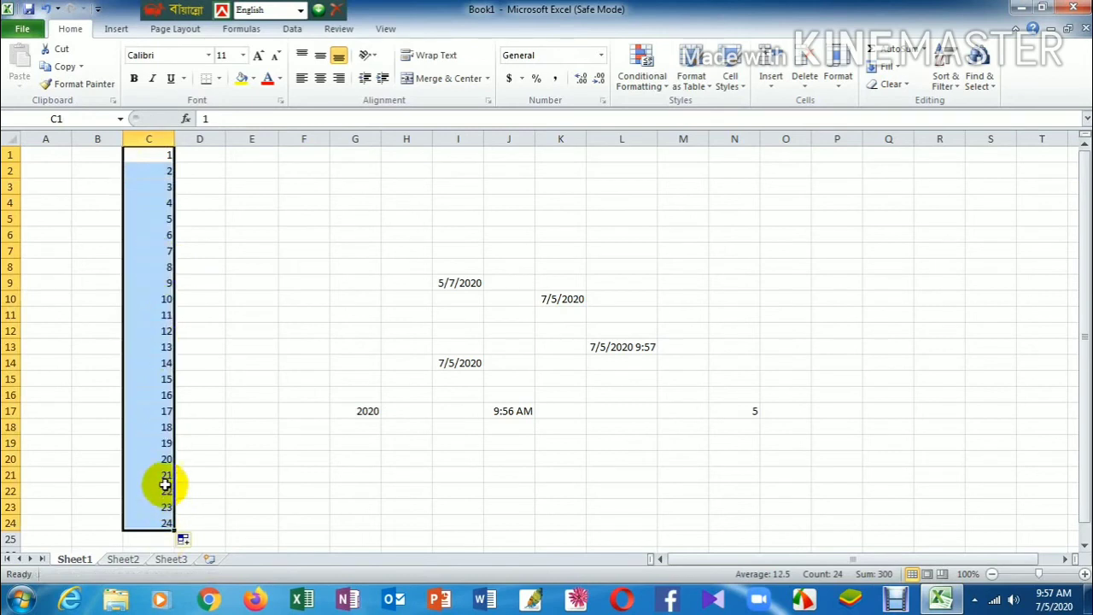
scroll(171, 478, down, 3)
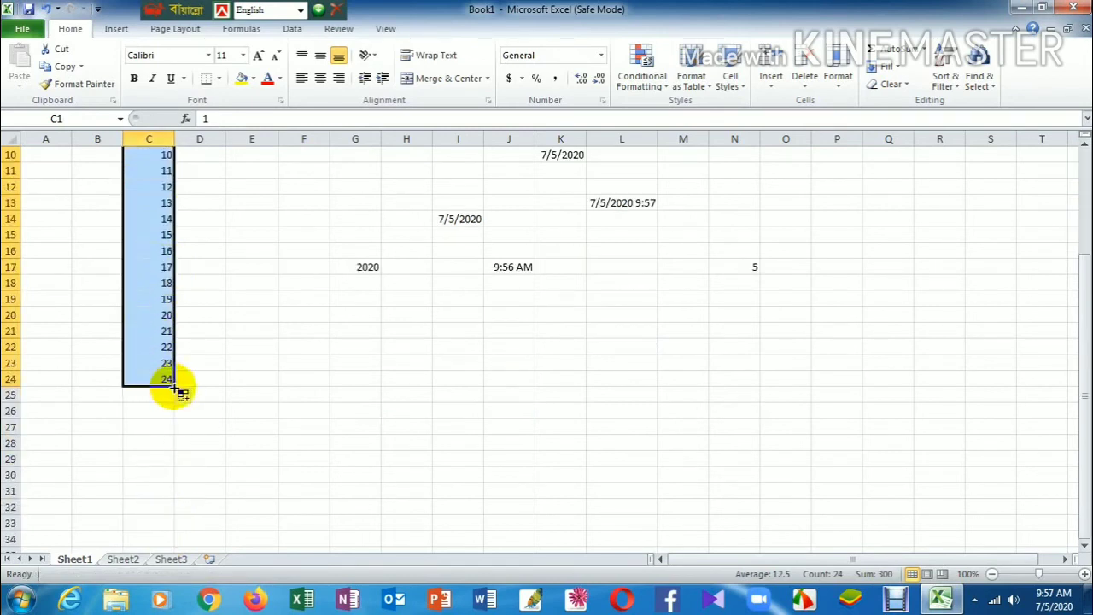
drag(163, 382, 170, 427)
click(287, 426)
scroll(266, 419, up, 1)
Turn a single 1 in D1 into a 1–24 series with Fill Series
scroll(266, 418, up, 2)
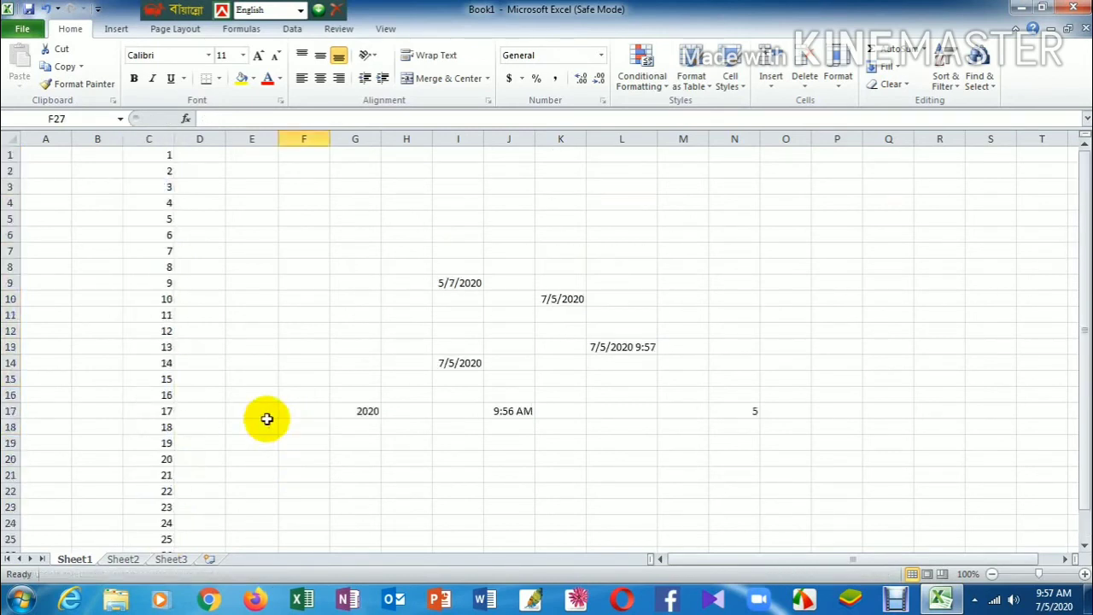
click(201, 160)
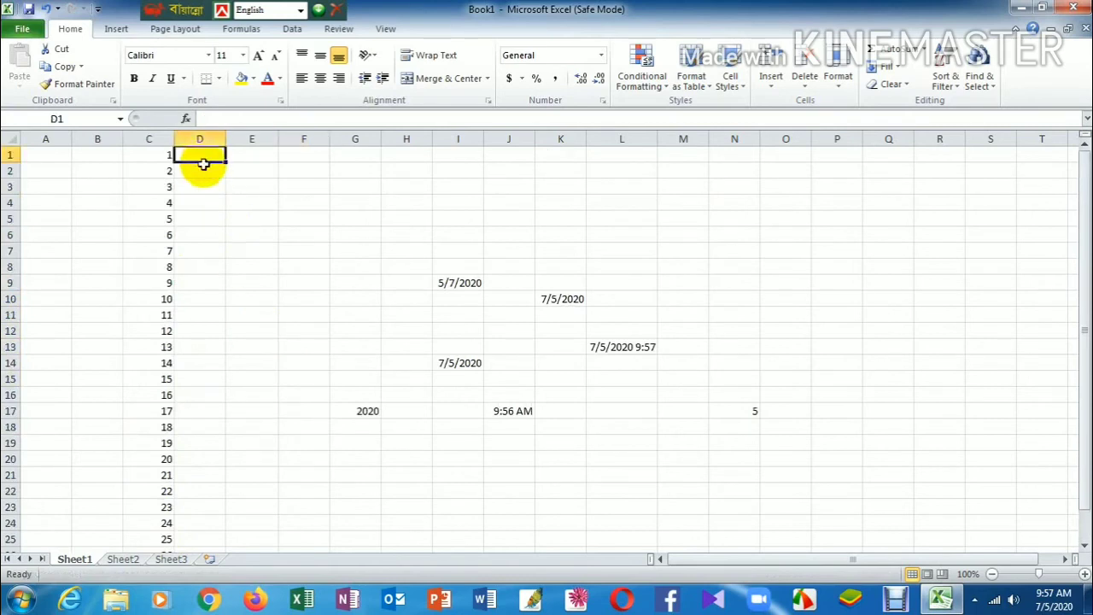
text(1)
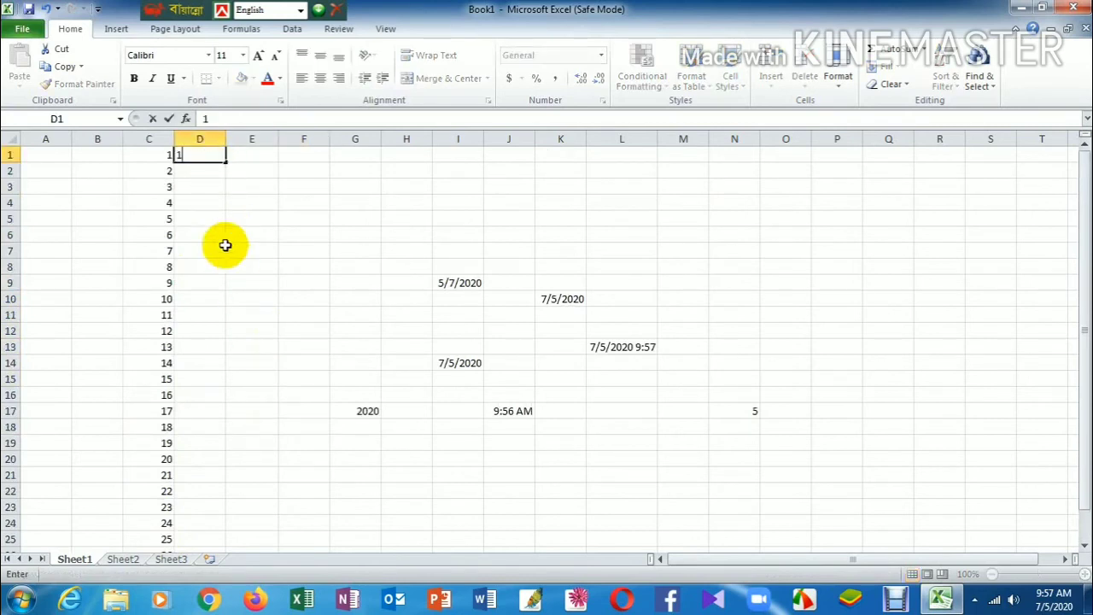
drag(225, 161, 236, 526)
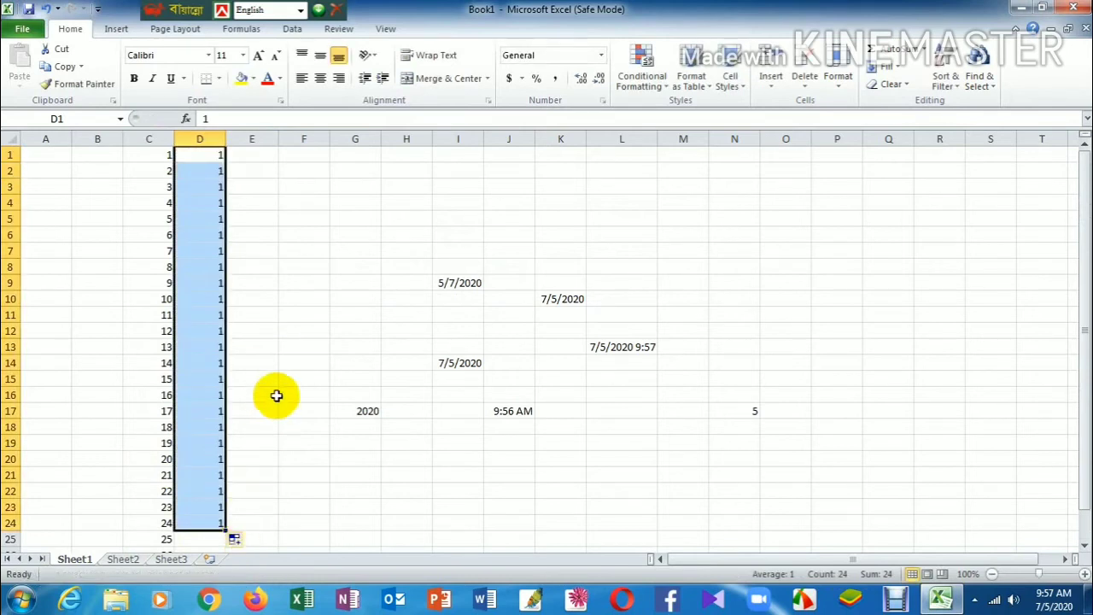
click(247, 540)
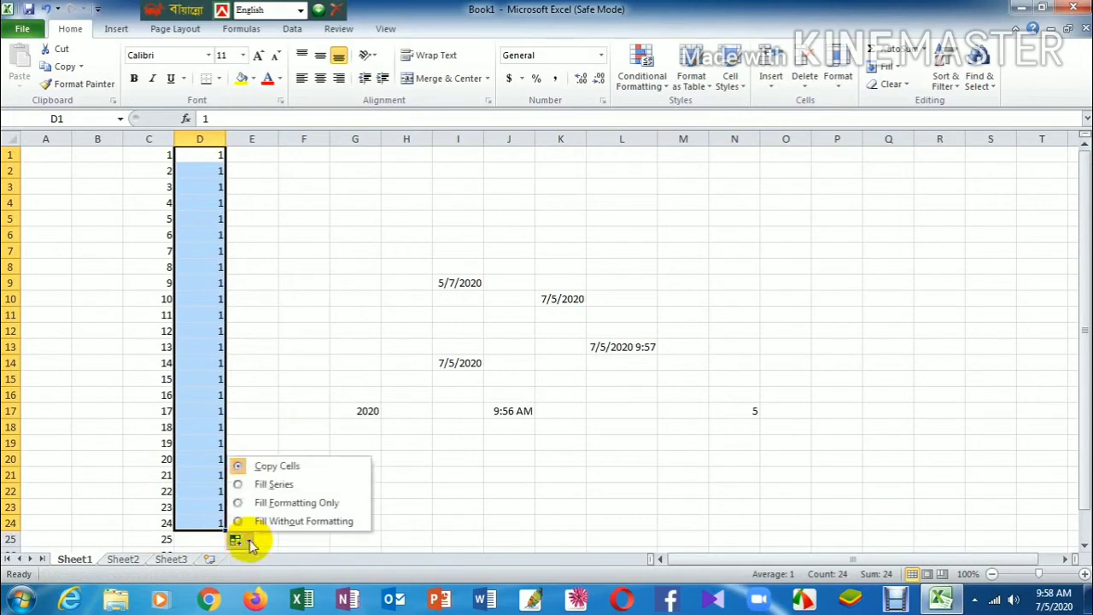
click(271, 483)
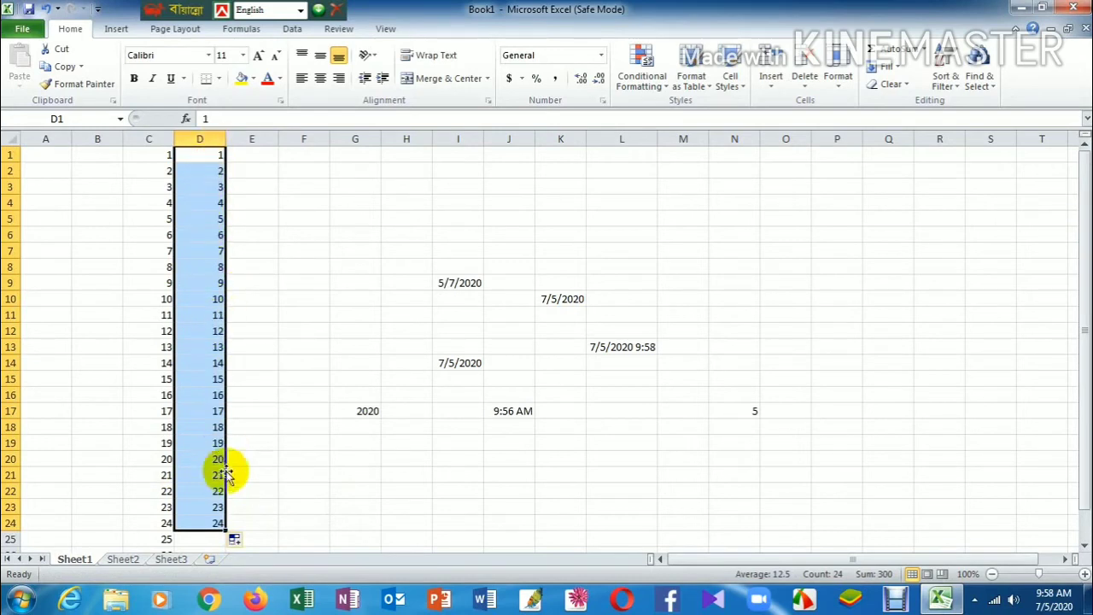
Enter 1 and 2 in E1:E2 and extend them down to 21
click(265, 284)
click(264, 154)
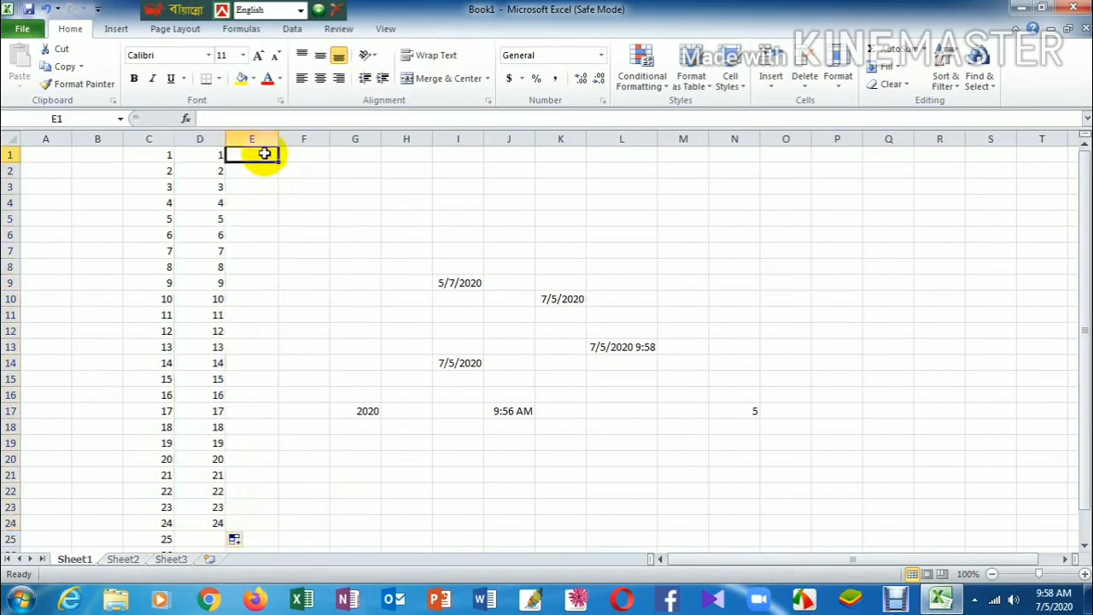
text(1)
key(Return)
text(2)
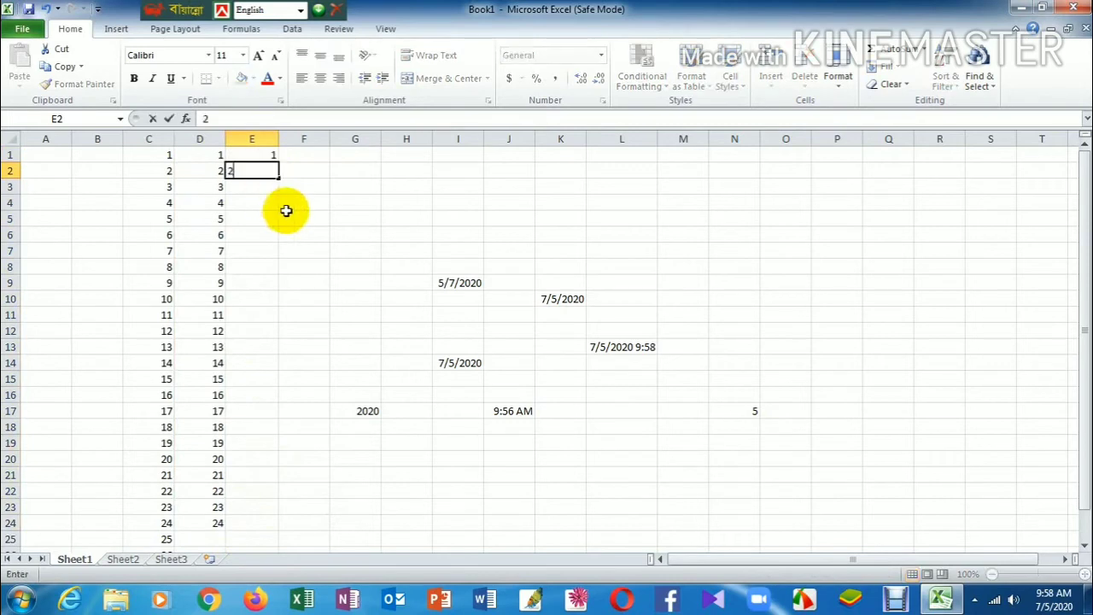
click(287, 216)
drag(272, 158, 281, 484)
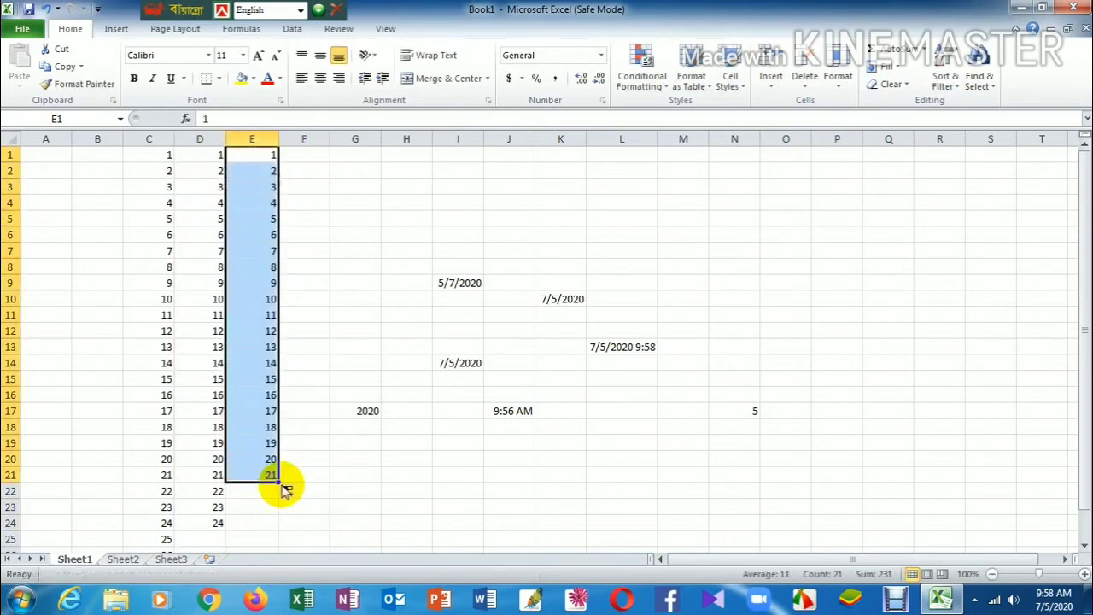
click(312, 156)
Turn a 1 in F1 into a 1–211 series with Fill Series
text(1)
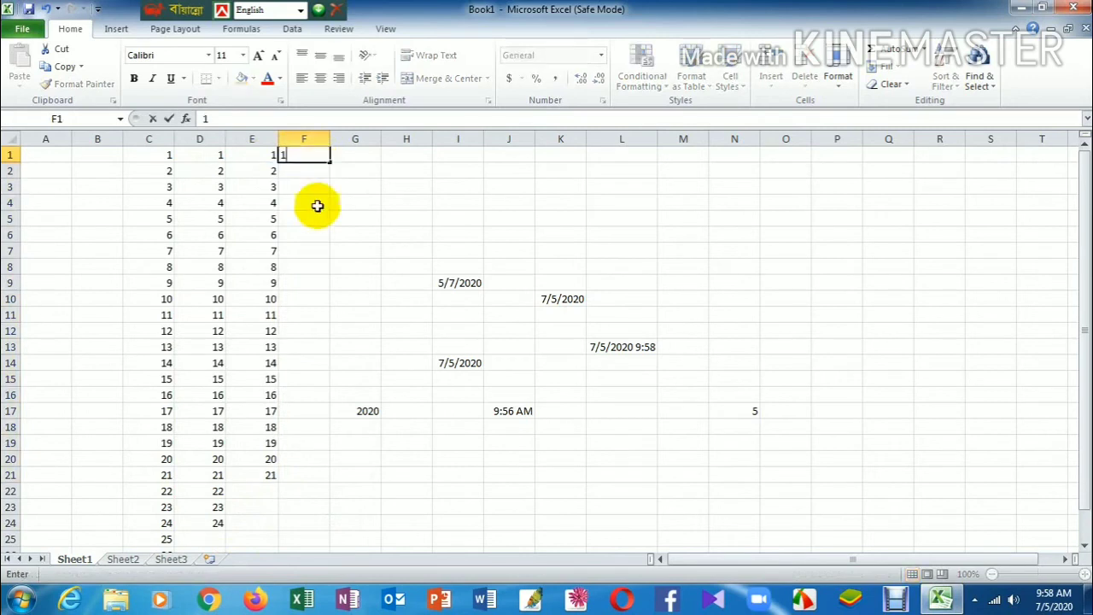
key(ctrl+Return)
mouse_move(331, 161)
mouse_down()
mouse_move(328, 609)
mouse_move(316, 521)
mouse_up()
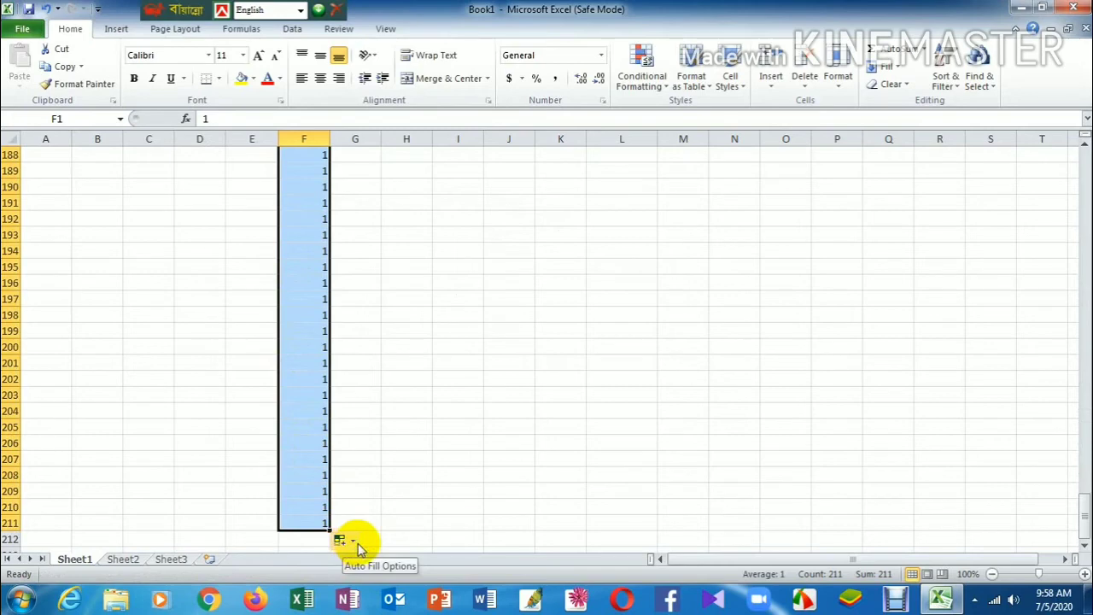
click(357, 541)
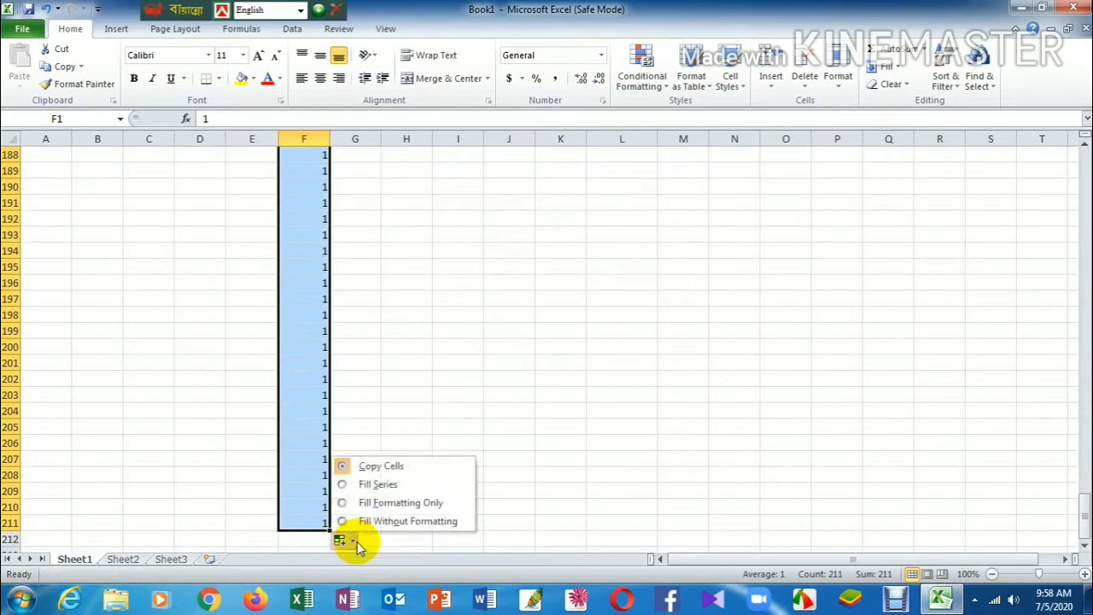
click(372, 484)
Scroll down to check the end of the column F series, then back up
scroll(368, 473, down, 5)
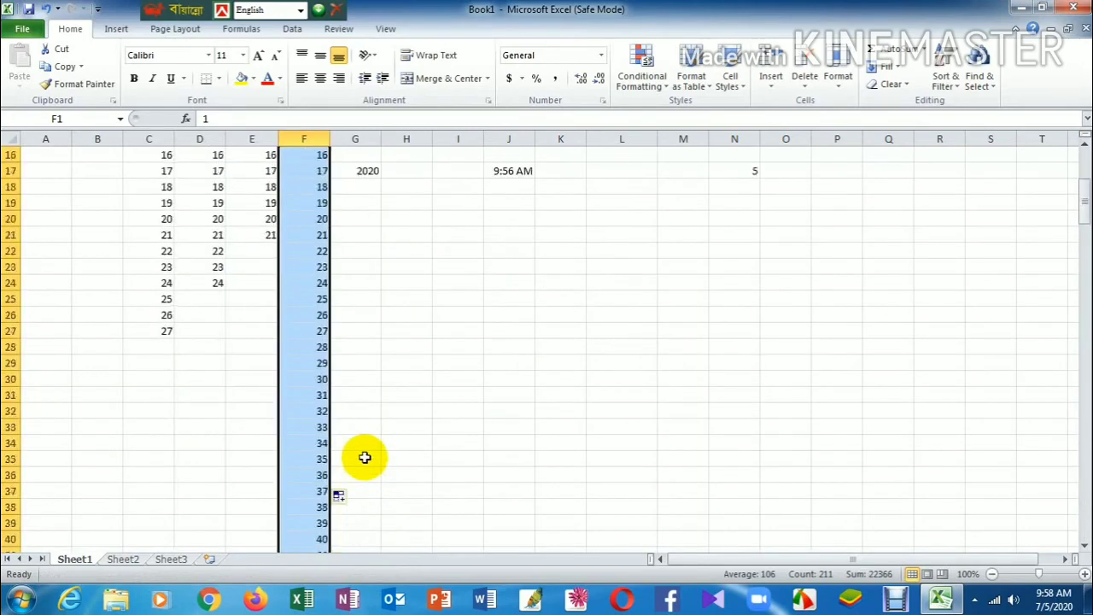
scroll(361, 456, down, 4)
scroll(362, 457, down, 7)
scroll(361, 456, down, 6)
scroll(361, 461, down, 7)
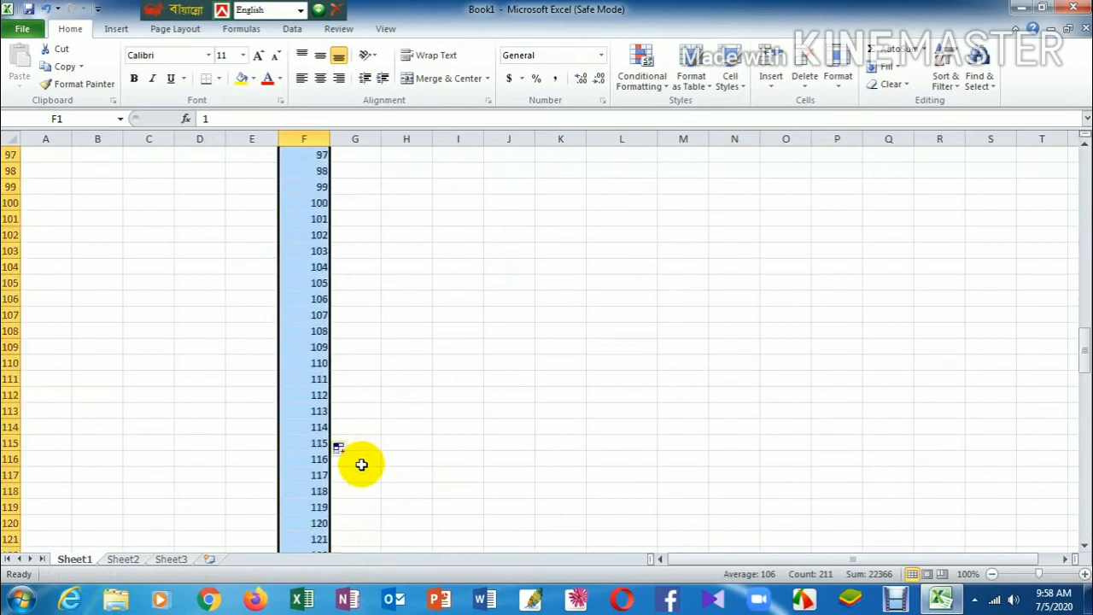
scroll(361, 466, down, 7)
scroll(360, 465, down, 5)
scroll(360, 466, down, 8)
scroll(360, 466, down, 6)
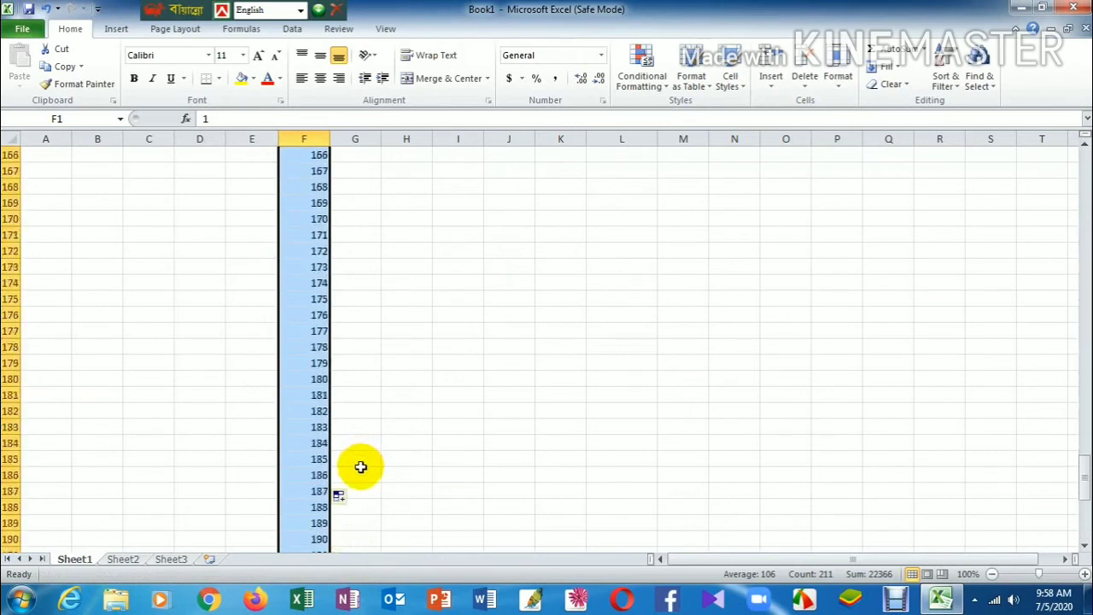
scroll(360, 467, down, 8)
scroll(359, 467, down, 2)
scroll(359, 464, up, 5)
scroll(359, 461, up, 6)
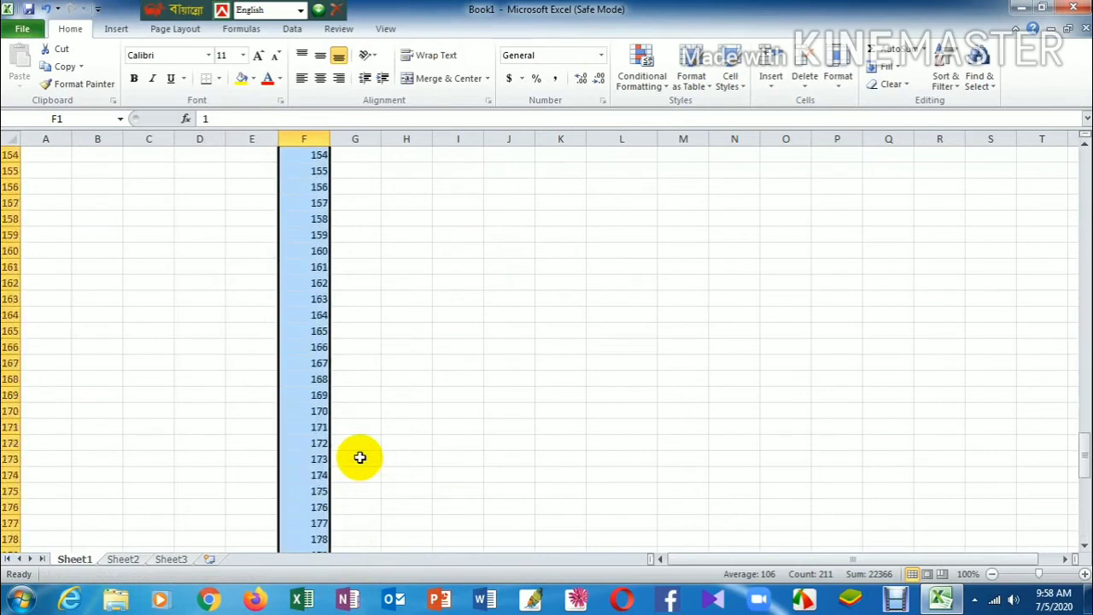
scroll(362, 457, up, 12)
scroll(362, 457, up, 7)
scroll(361, 452, up, 9)
scroll(361, 451, up, 9)
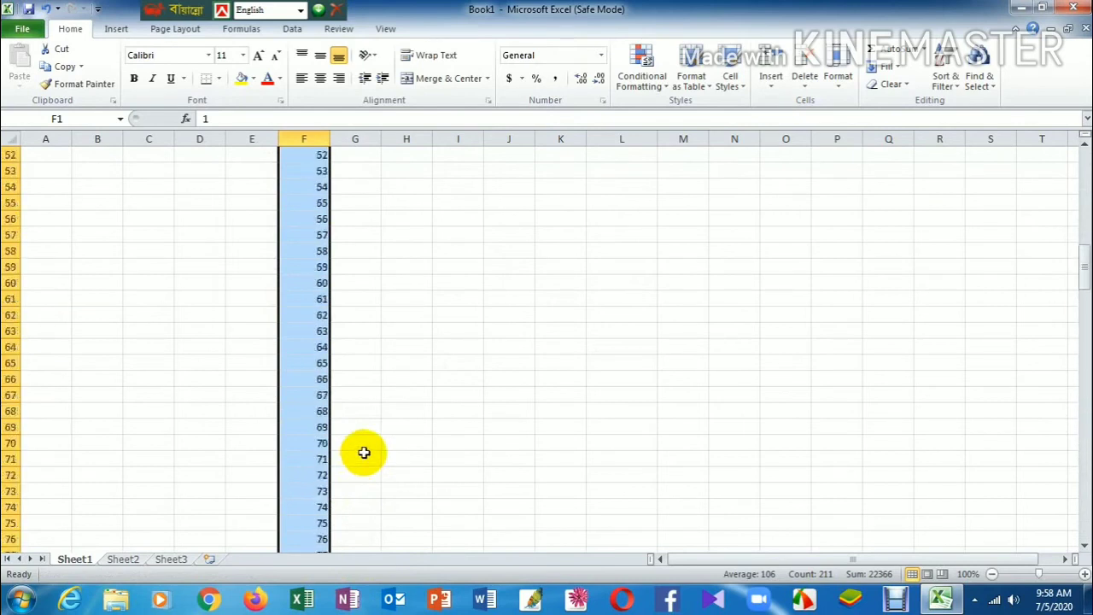
scroll(363, 449, up, 7)
scroll(364, 447, up, 10)
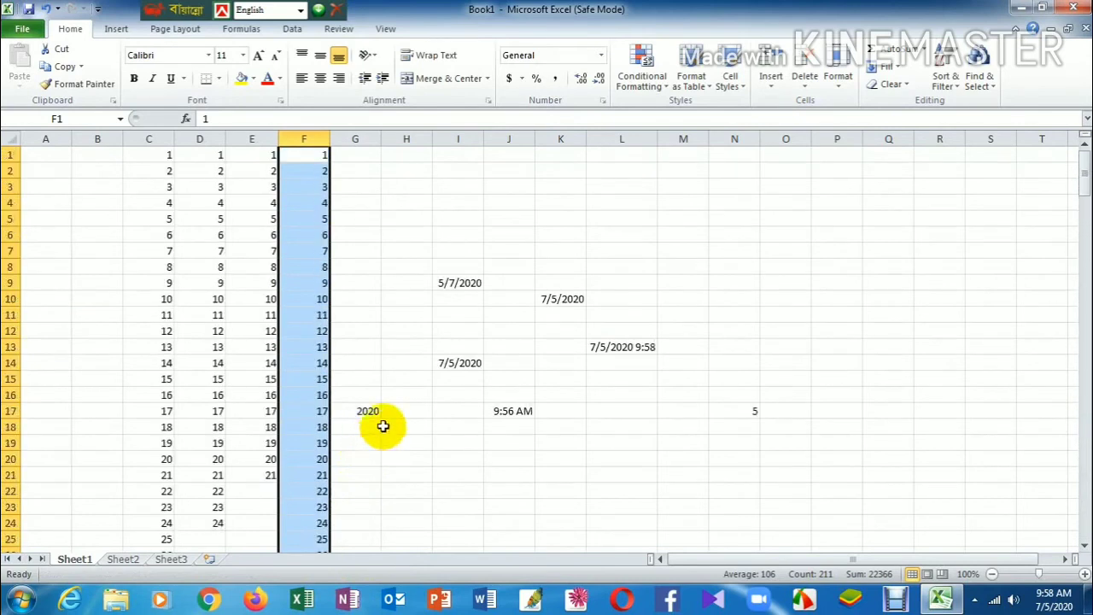
Select empty cells down column H, then scroll back to row 1
scroll(405, 407, down, 4)
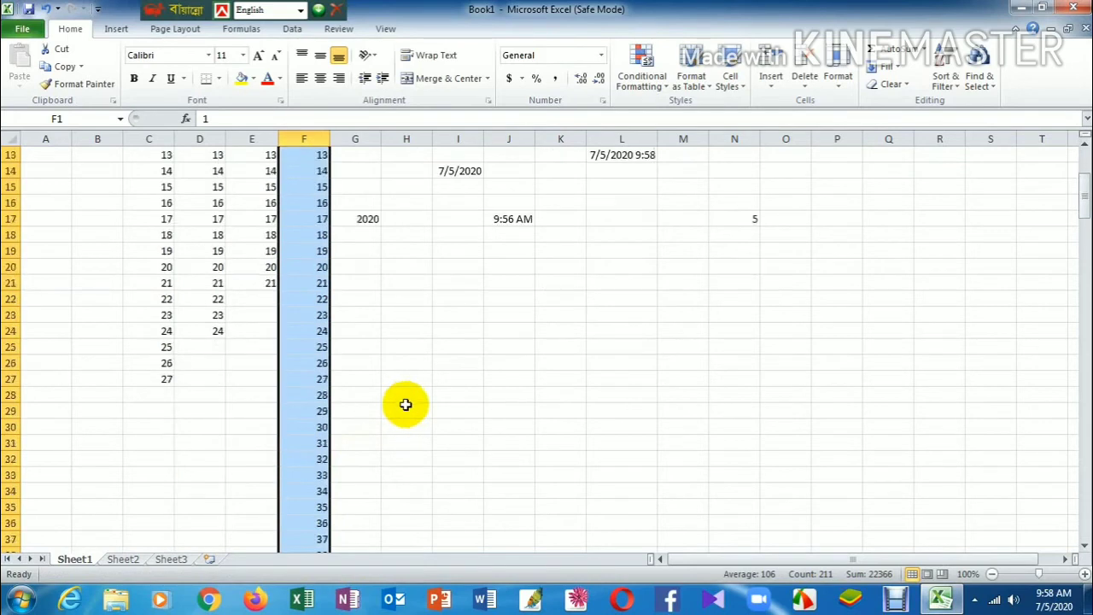
scroll(403, 405, down, 4)
scroll(400, 412, down, 8)
scroll(398, 412, up, 3)
scroll(399, 411, down, 8)
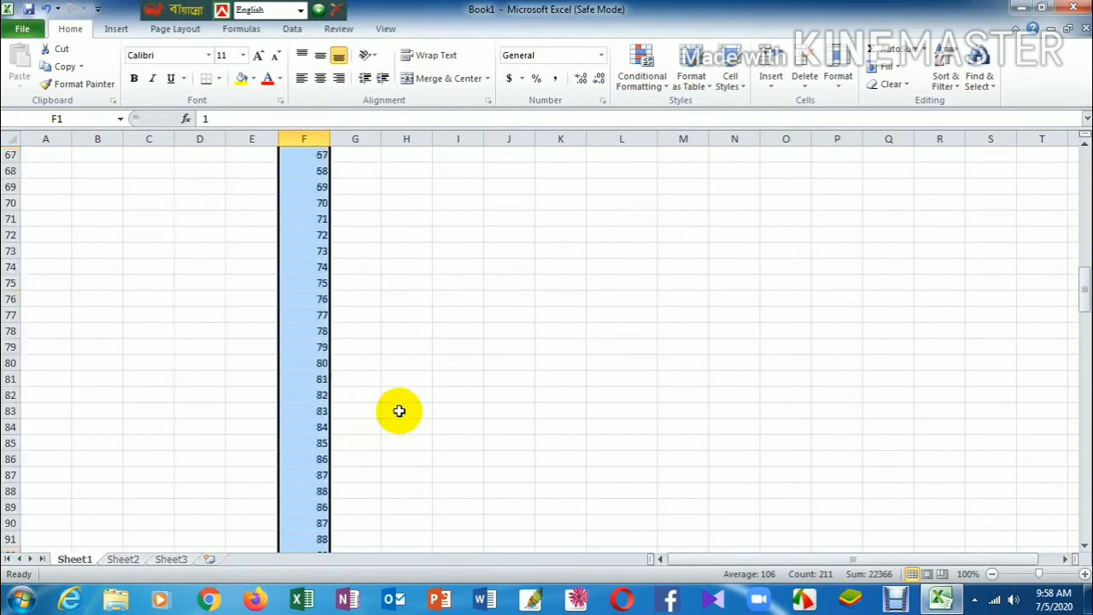
scroll(401, 342, down, 1)
mouse_move(422, 162)
mouse_down()
mouse_move(452, 464)
mouse_move(414, 453)
mouse_up()
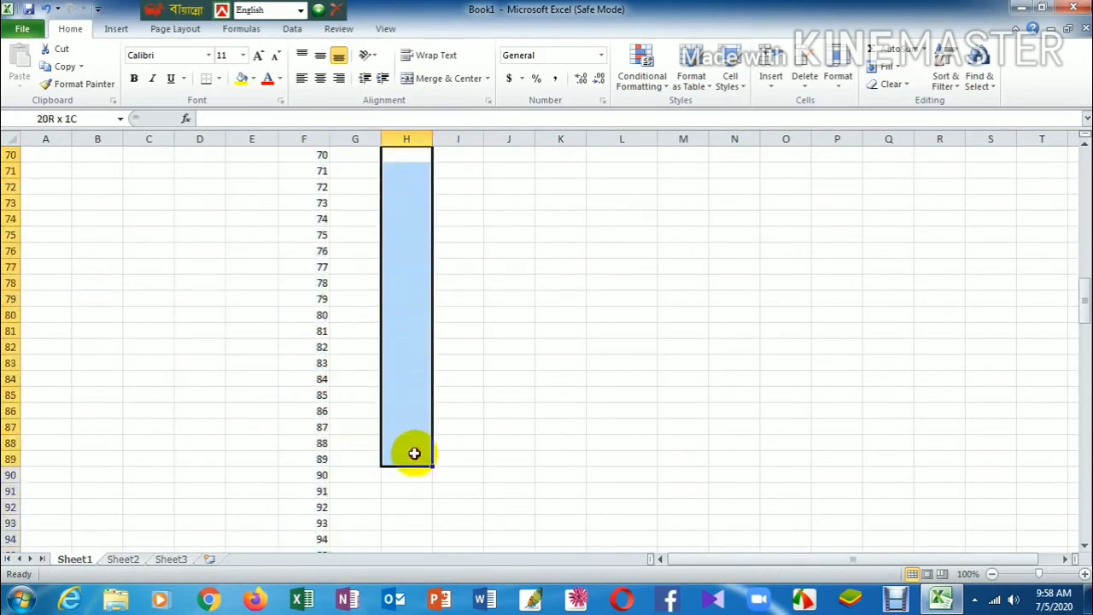
click(488, 367)
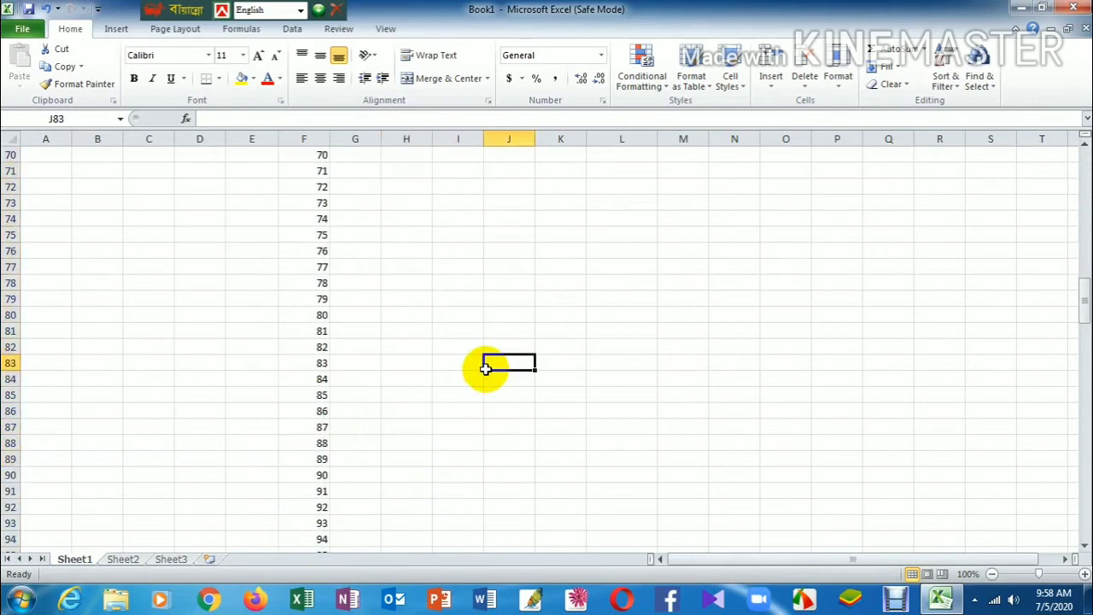
mouse_move(402, 157)
mouse_down()
mouse_move(428, 554)
mouse_move(433, 532)
mouse_up()
scroll(430, 496, up, 6)
scroll(430, 495, up, 14)
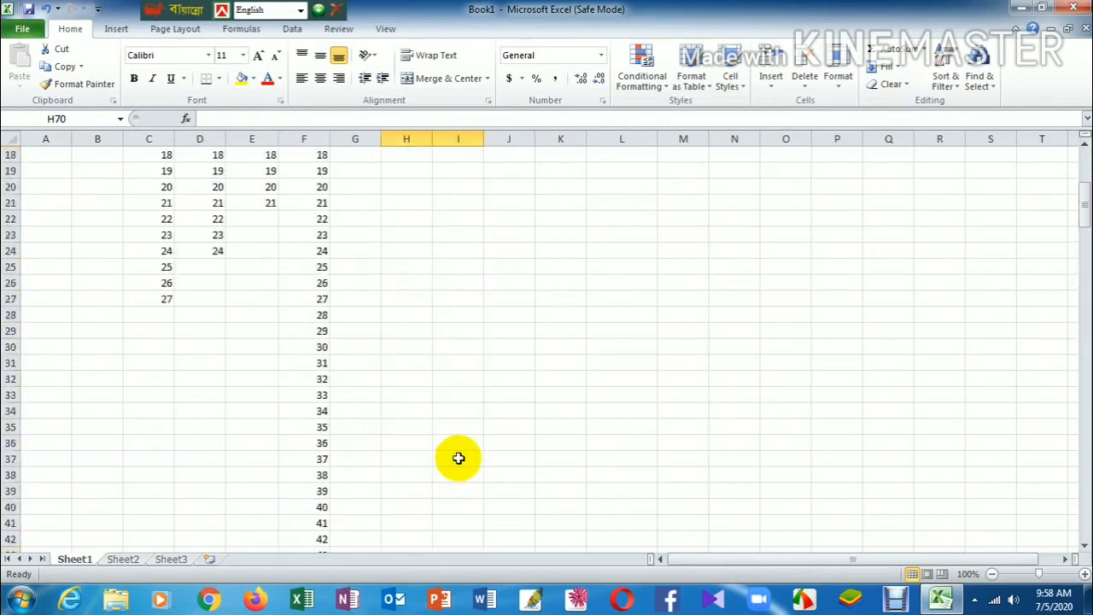
scroll(458, 456, up, 6)
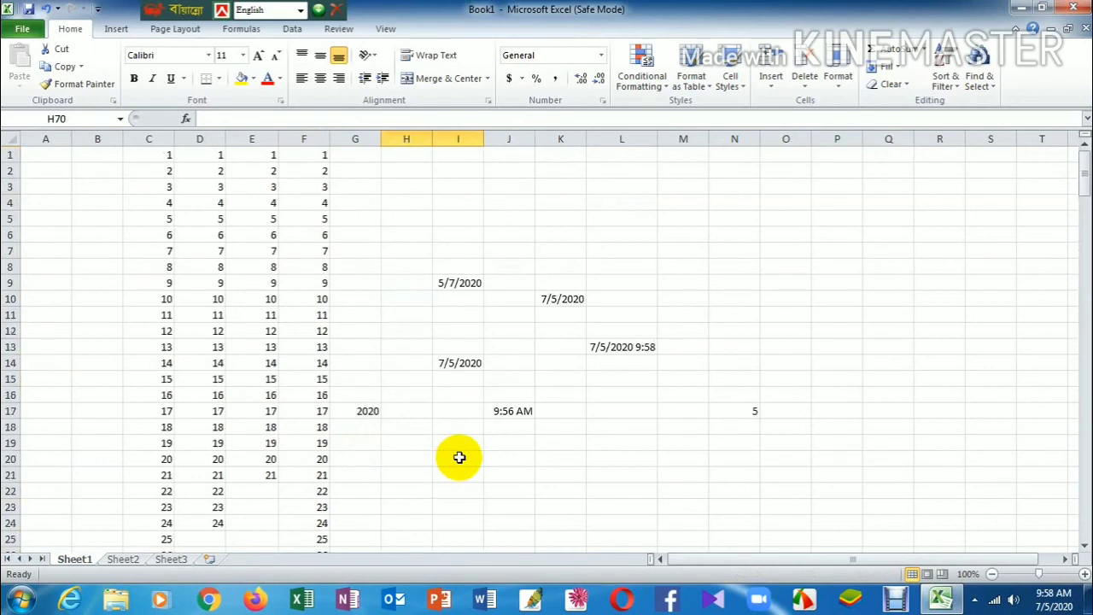
Enter 1 in M1 and open the Series settings from Home > Fill
click(680, 159)
text(1)
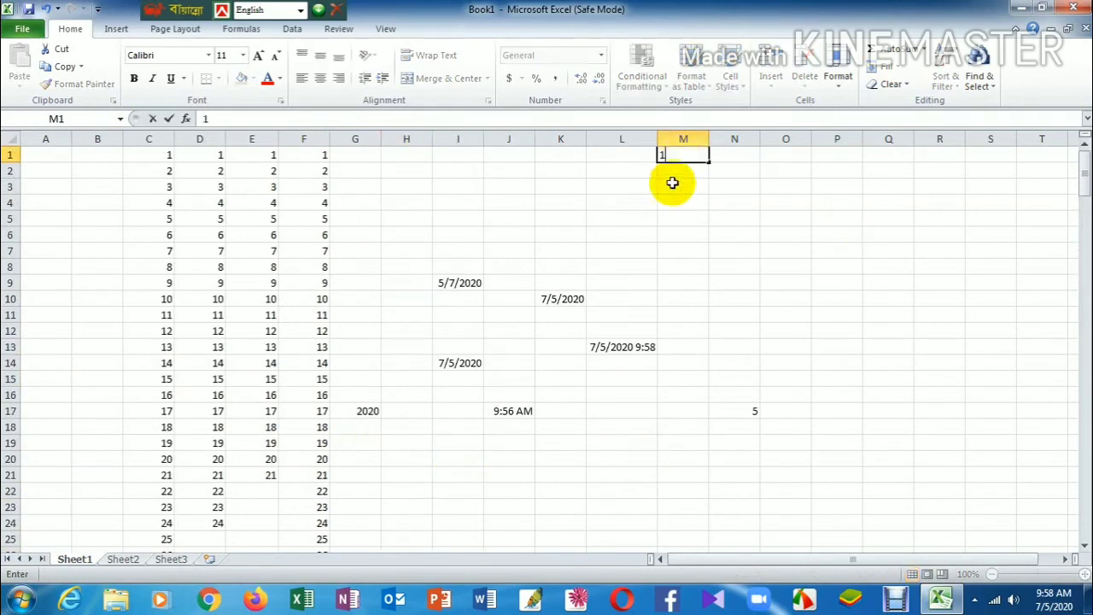
click(671, 202)
click(678, 155)
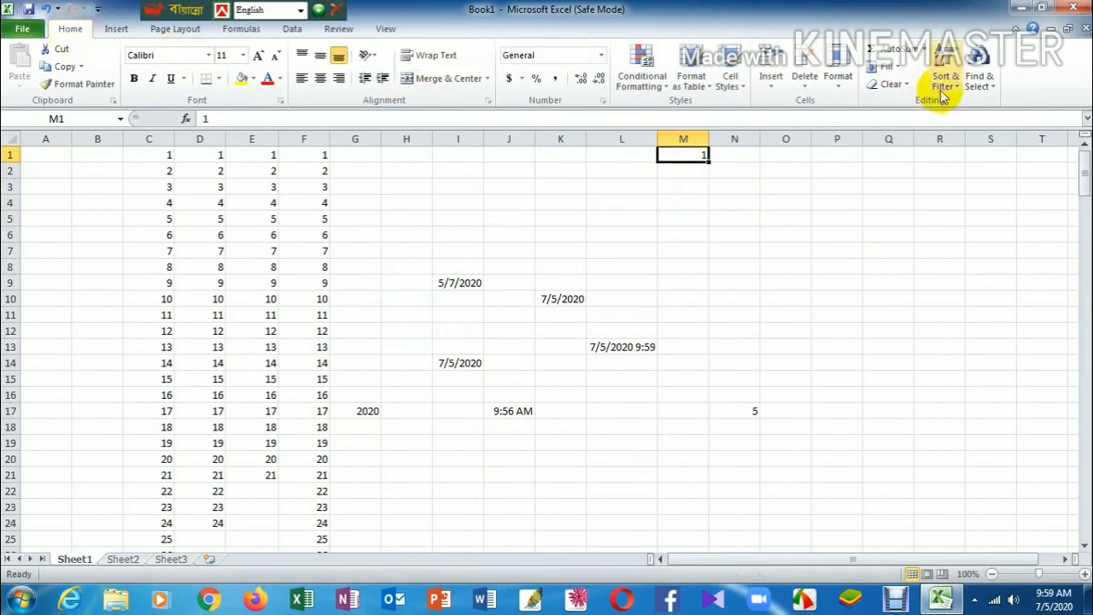
click(896, 68)
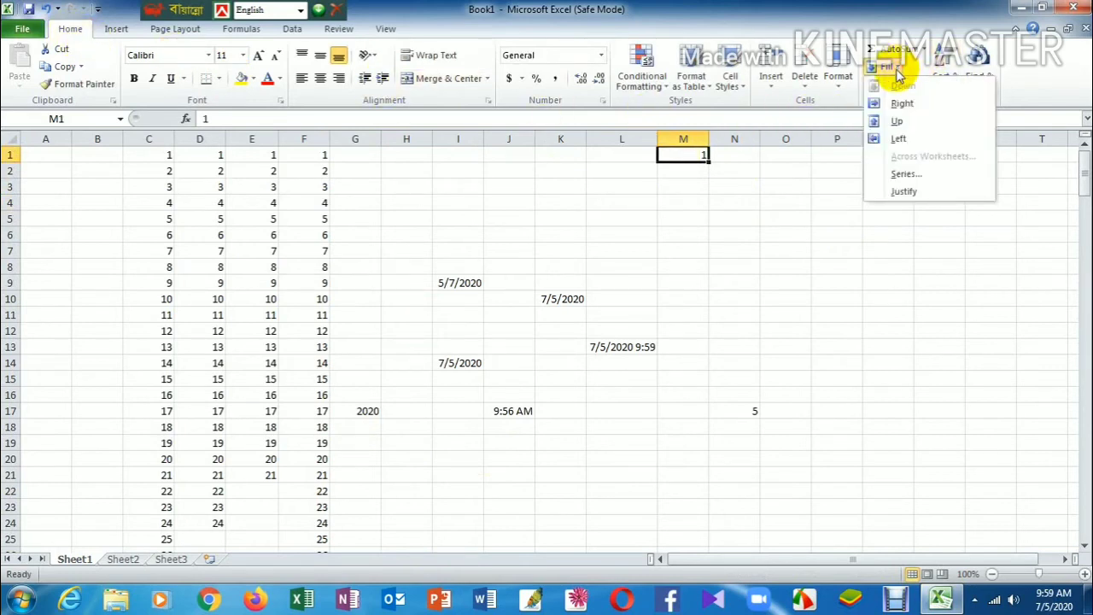
click(929, 170)
text(10000)
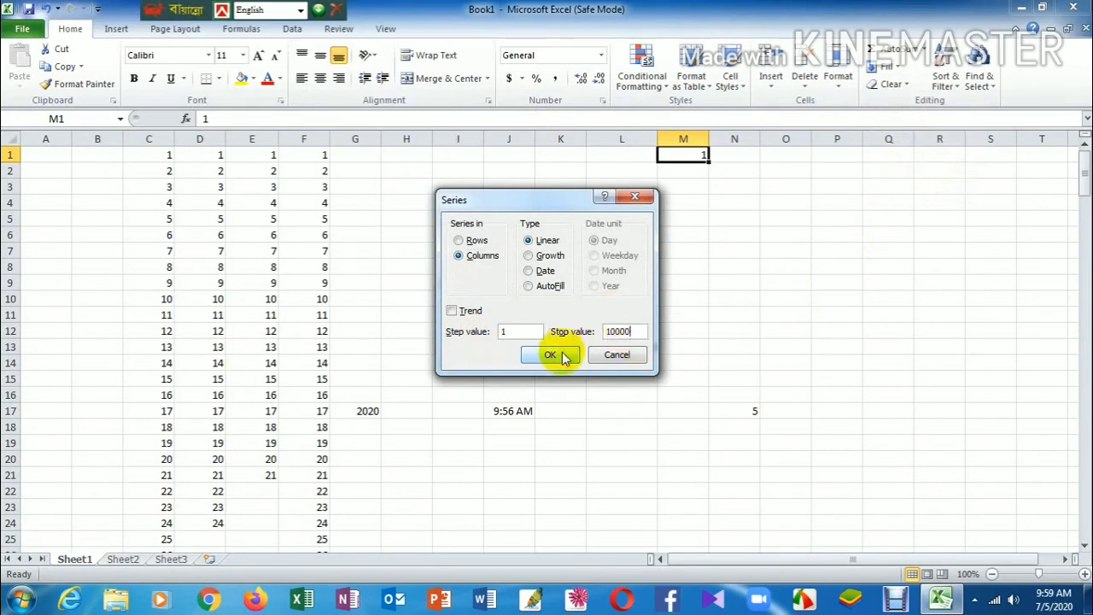
click(553, 356)
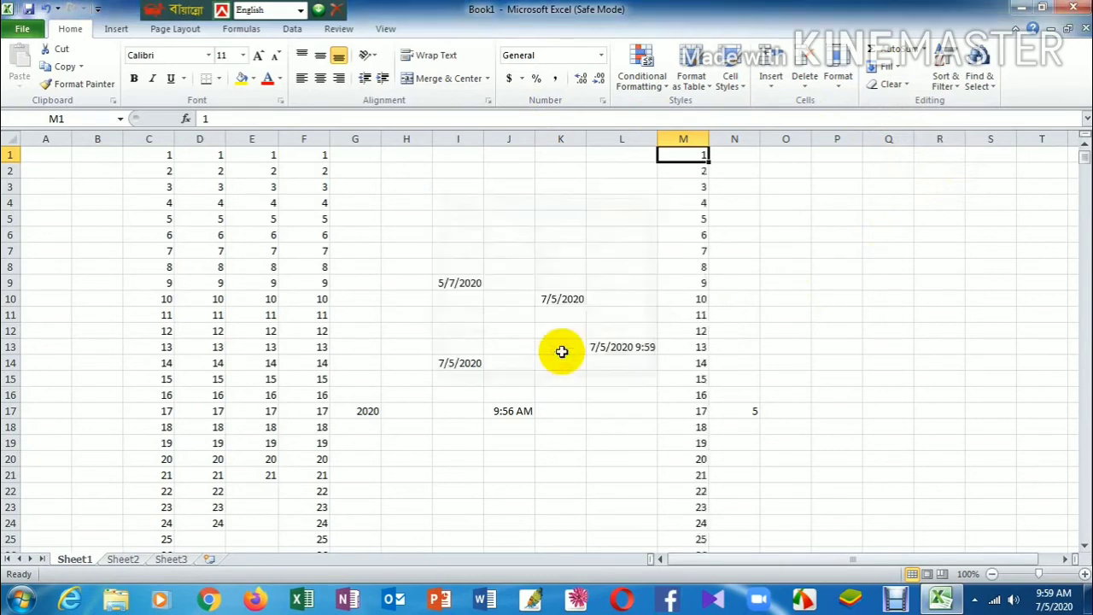
scroll(743, 400, down, 1)
scroll(710, 395, down, 11)
scroll(710, 395, down, 6)
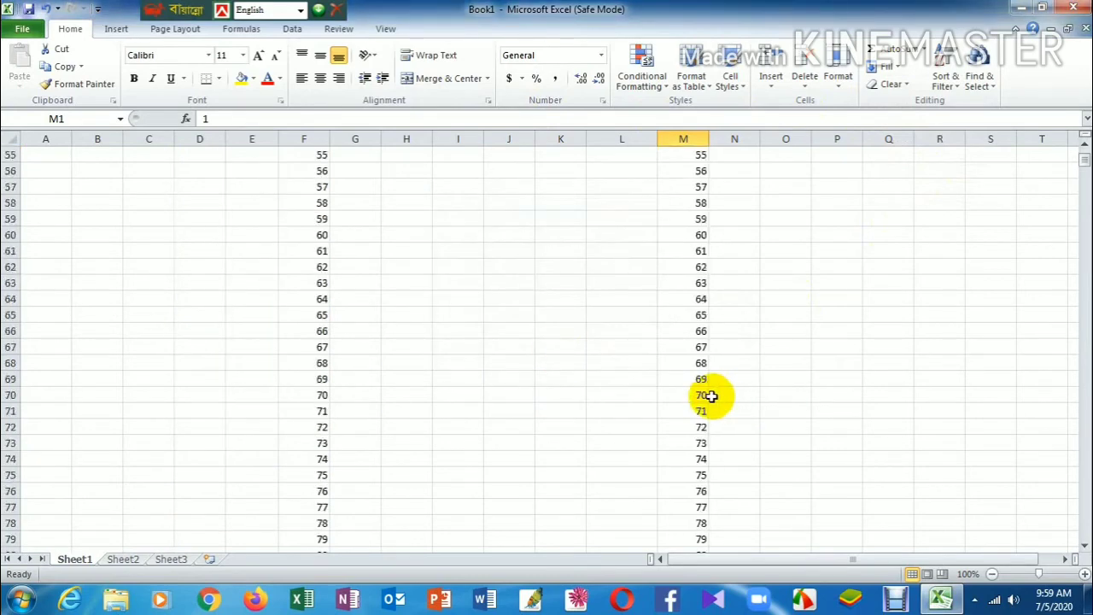
scroll(708, 398, down, 12)
scroll(708, 397, down, 6)
scroll(708, 397, down, 13)
scroll(708, 397, down, 12)
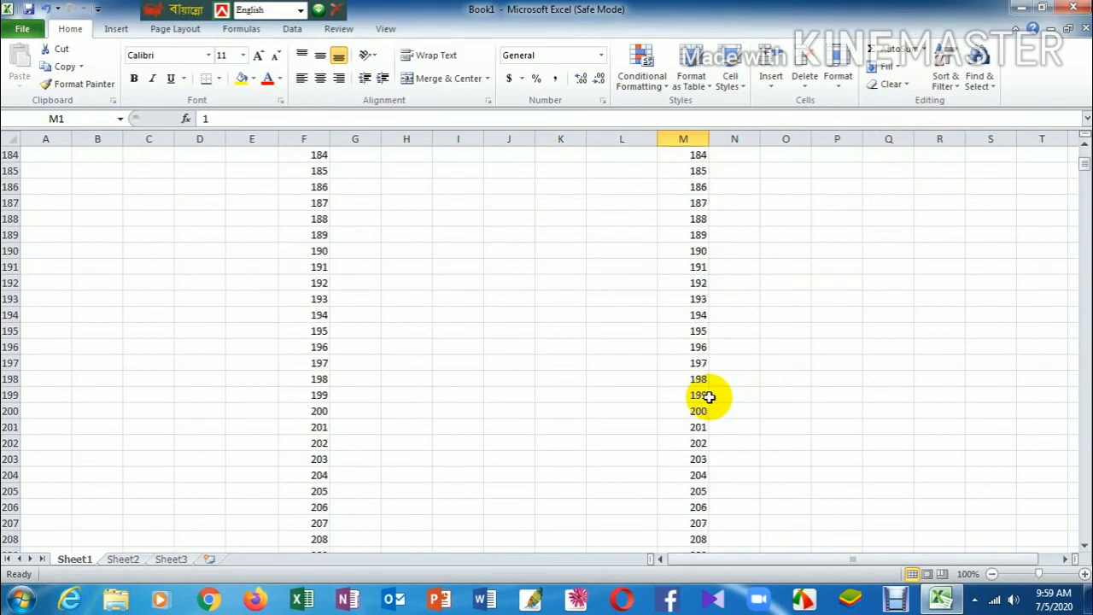
scroll(708, 397, down, 7)
scroll(708, 397, down, 13)
scroll(708, 397, down, 7)
scroll(708, 397, down, 12)
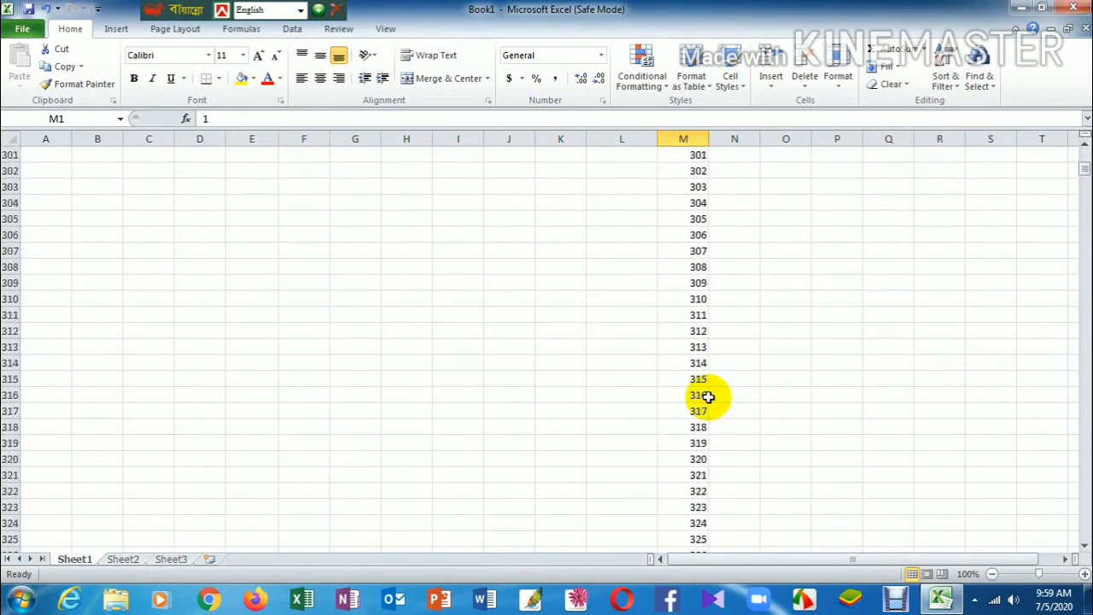
scroll(708, 397, down, 13)
scroll(707, 398, down, 7)
scroll(708, 398, down, 14)
scroll(708, 398, down, 8)
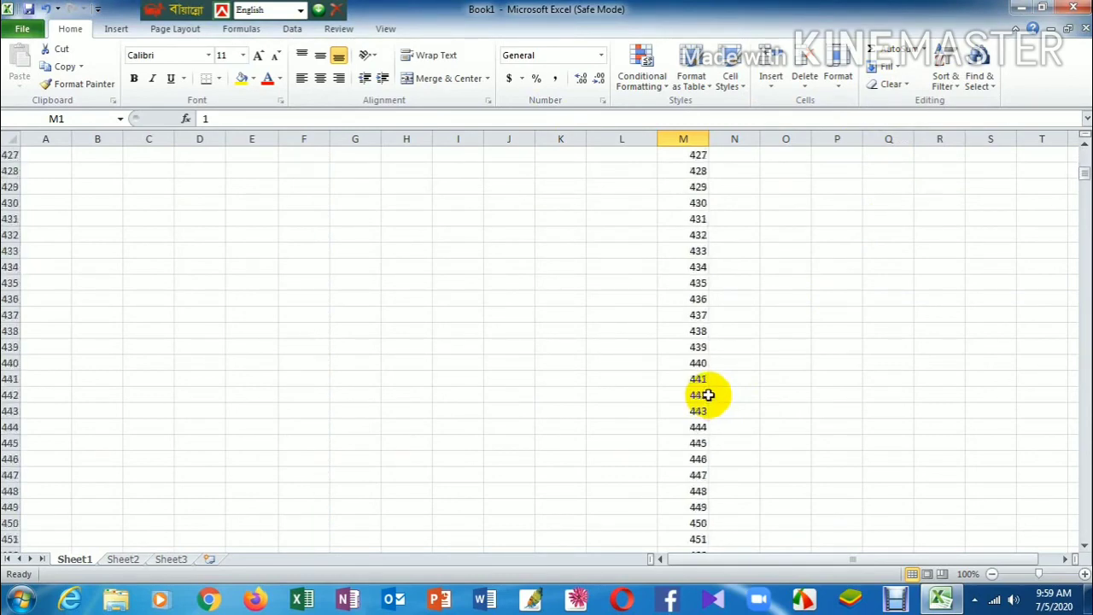
scroll(708, 395, up, 1)
scroll(707, 395, up, 12)
scroll(705, 376, up, 7)
scroll(706, 359, up, 13)
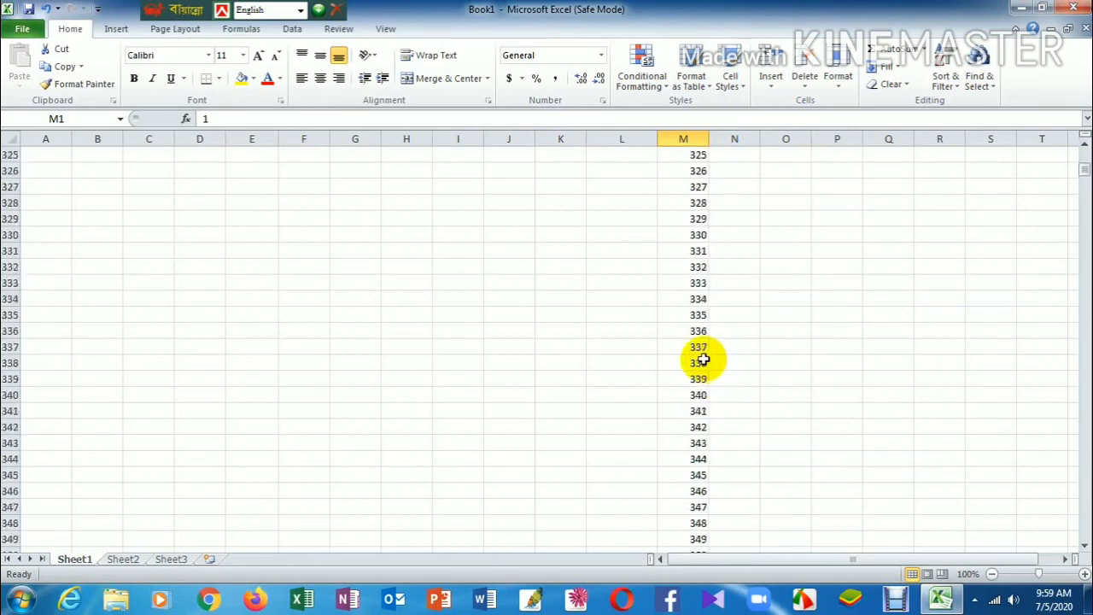
scroll(705, 358, up, 14)
scroll(703, 357, up, 16)
scroll(703, 358, up, 9)
scroll(704, 358, up, 16)
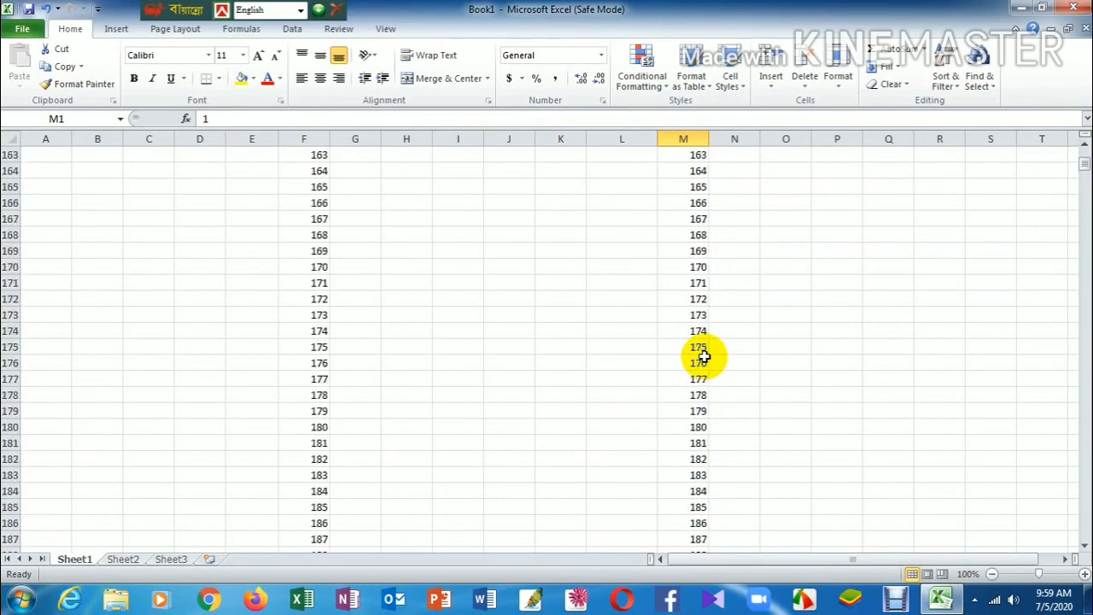
scroll(703, 358, up, 8)
scroll(704, 357, up, 17)
scroll(703, 358, up, 9)
scroll(703, 358, up, 16)
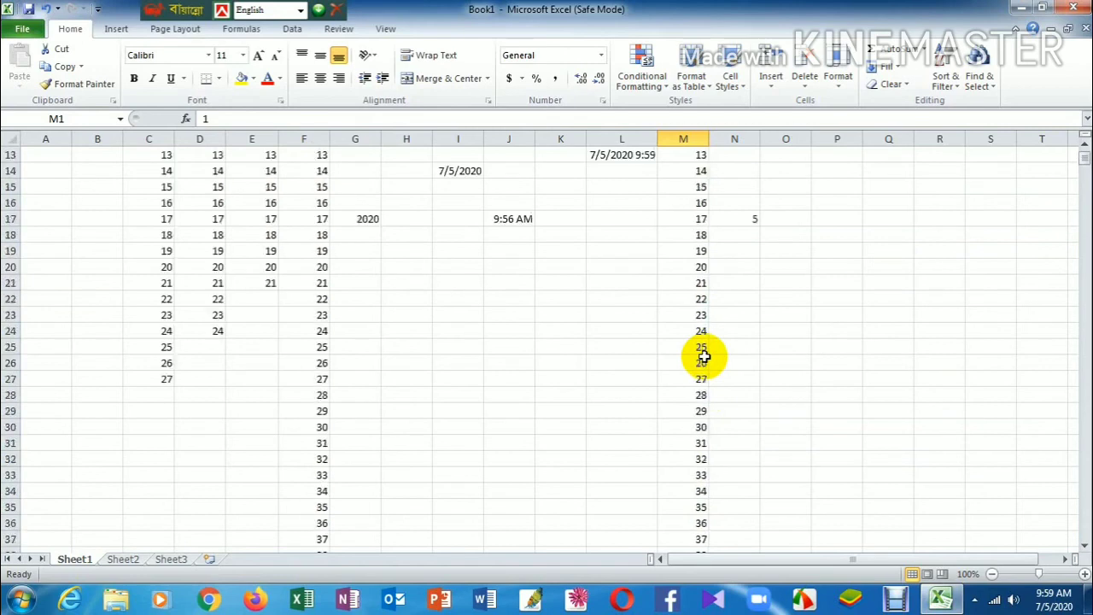
scroll(704, 358, up, 4)
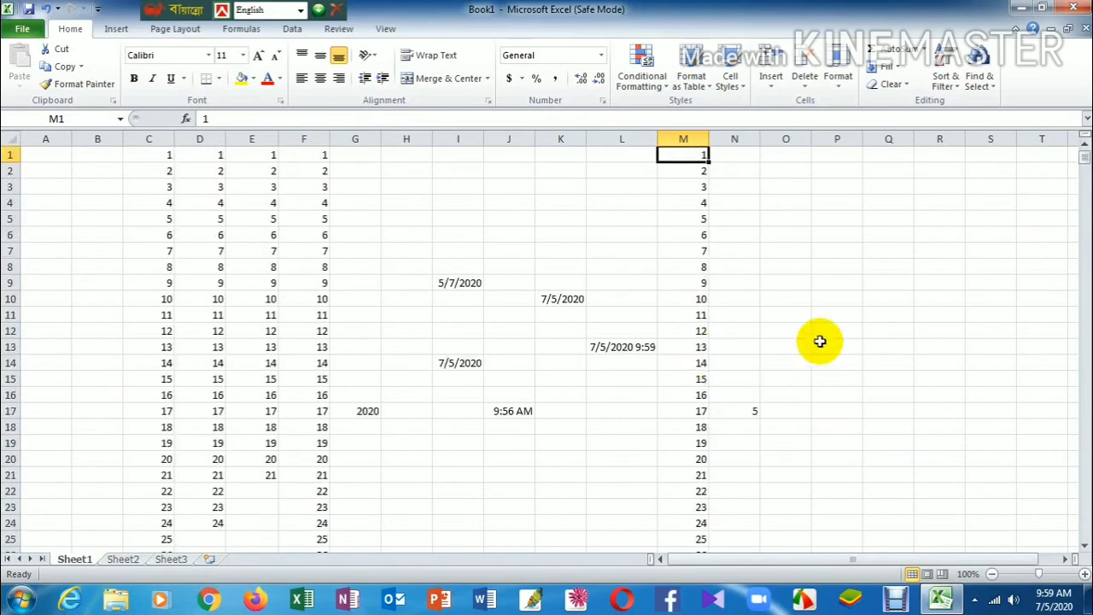
Enter sat and sun in O1:O2 and extend them as a weekday pattern
click(783, 153)
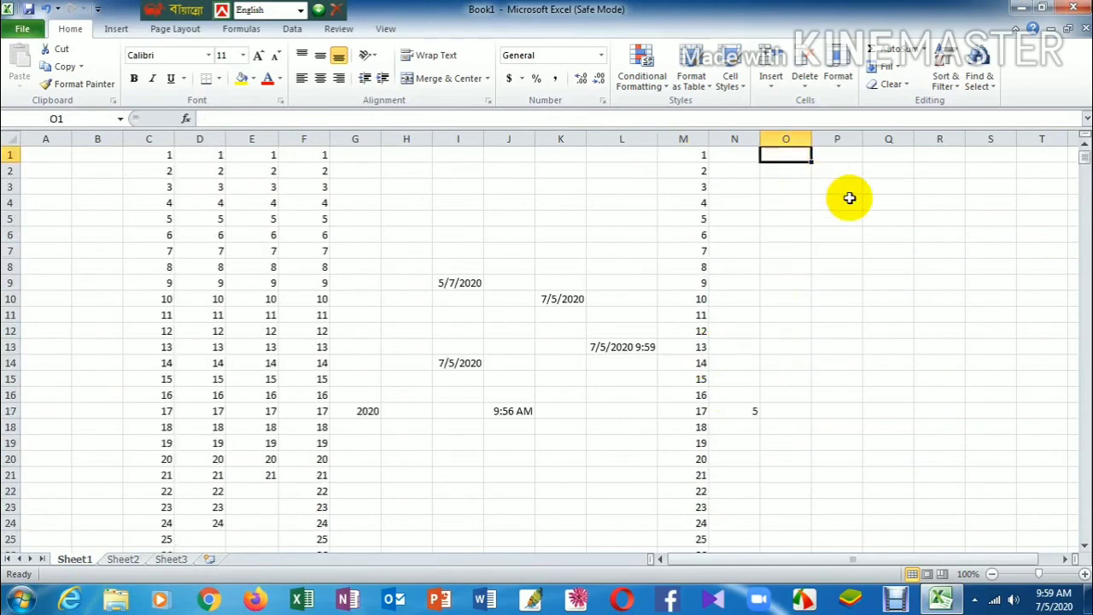
text(sat)
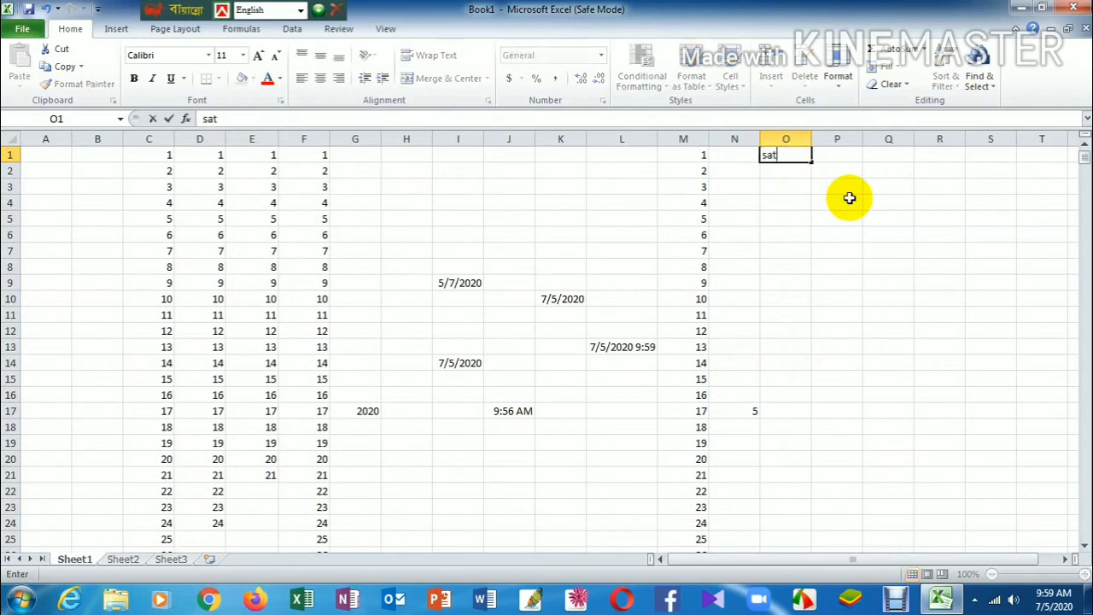
key(Return)
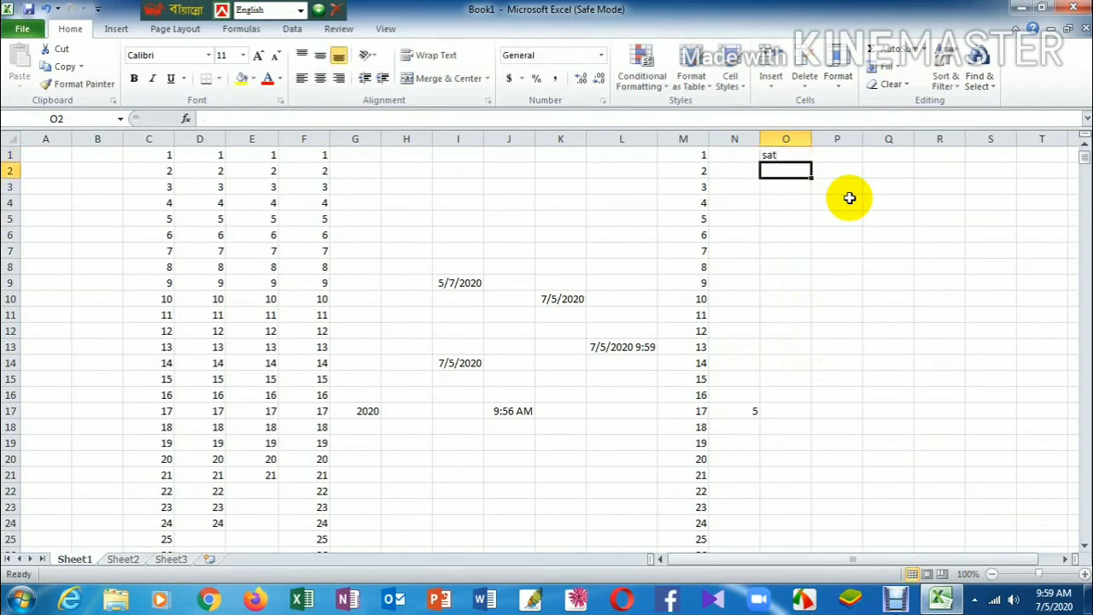
text(sun)
click(850, 198)
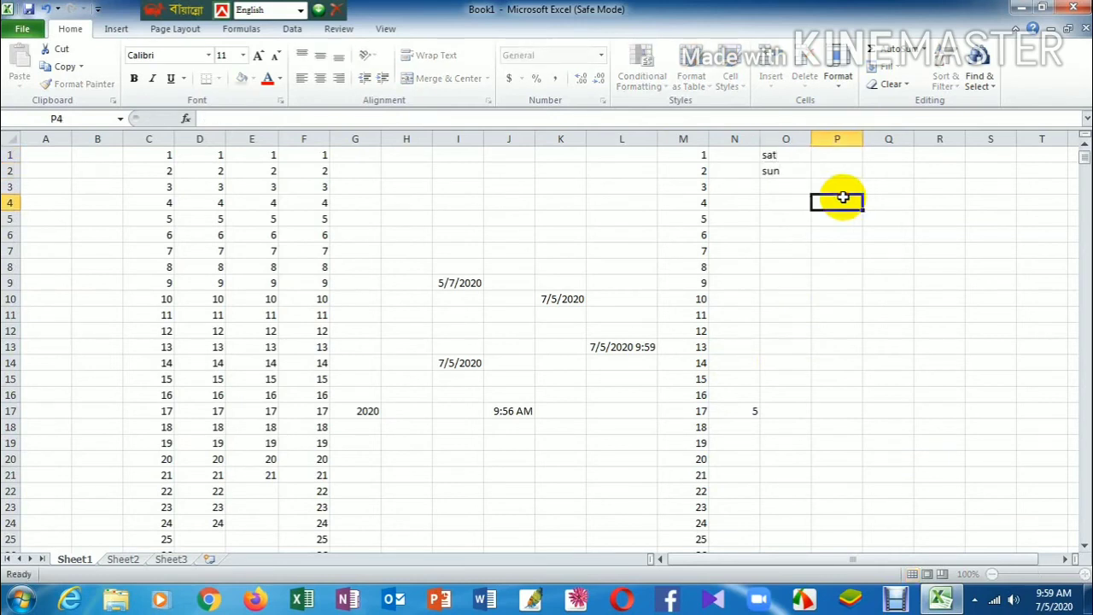
drag(786, 156, 812, 256)
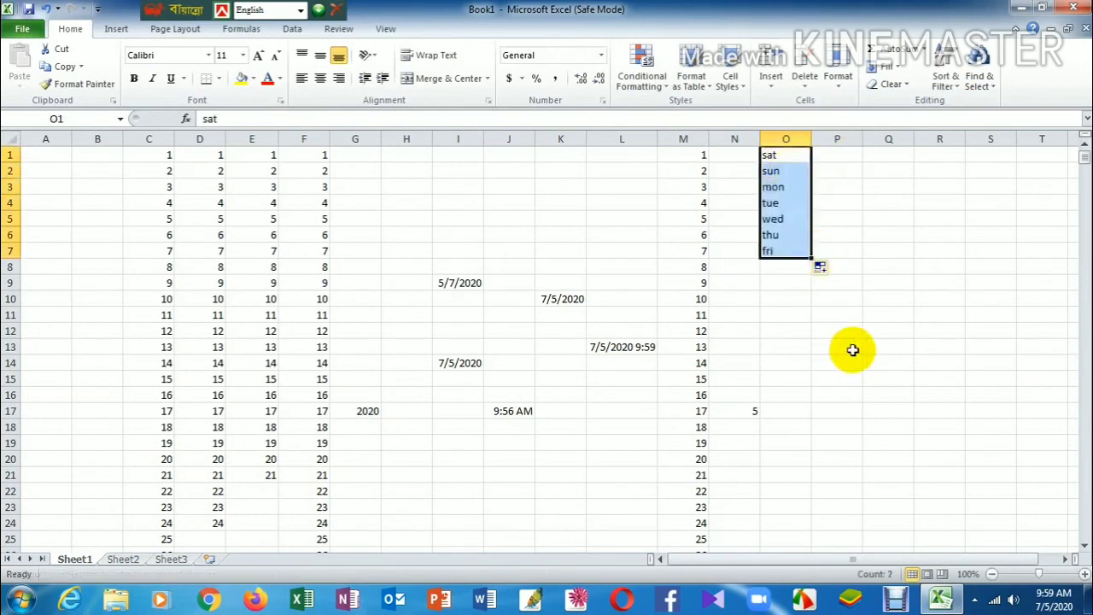
Enter january and feb in P1:P2 and extend them down column P
click(839, 158)
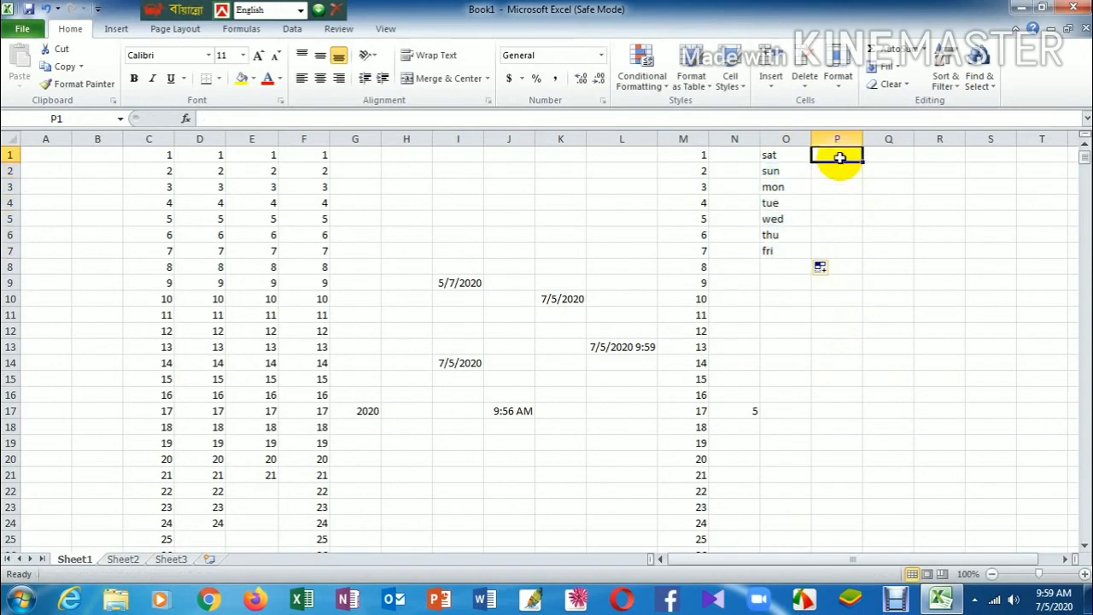
text(january)
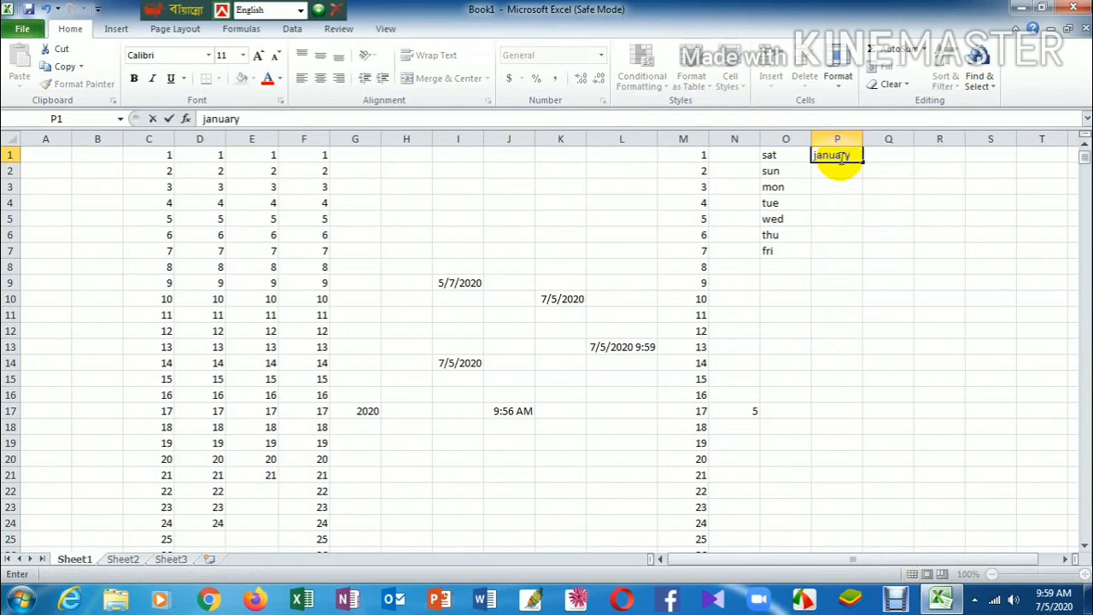
key(Return)
text(feb)
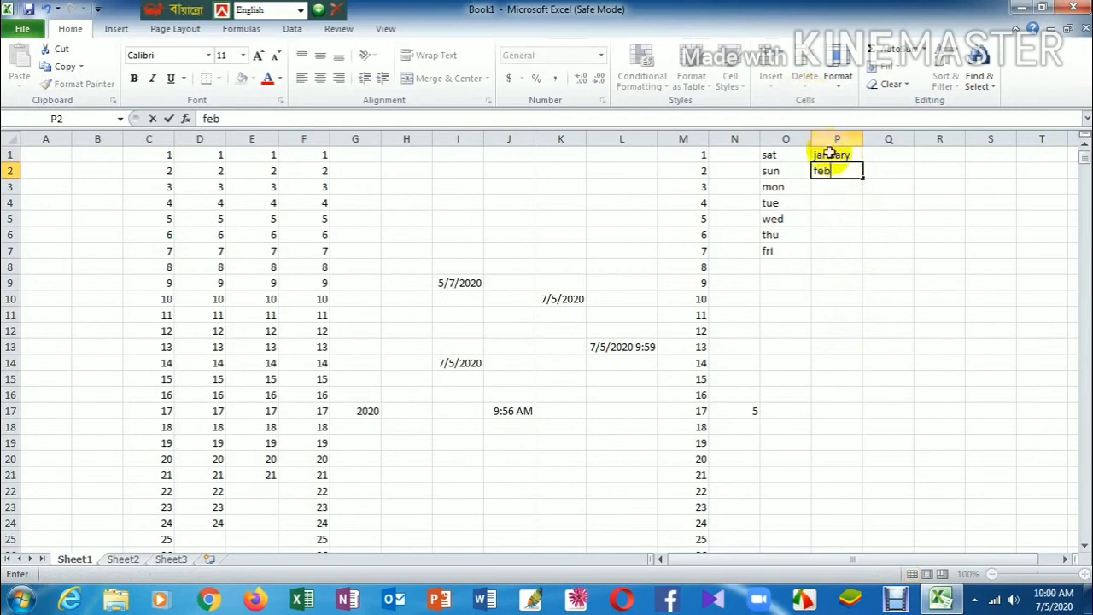
mouse_move(830, 155)
mouse_down()
mouse_move(852, 173)
mouse_move(860, 337)
mouse_up()
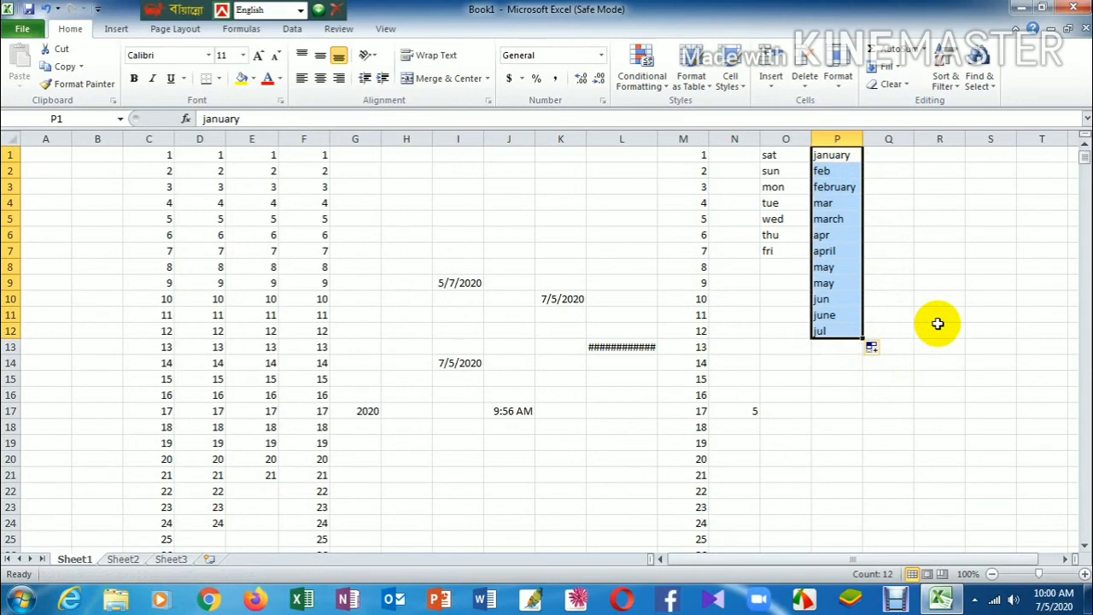
Apply Fill Months to the column P list, then go to Sheet2
click(888, 348)
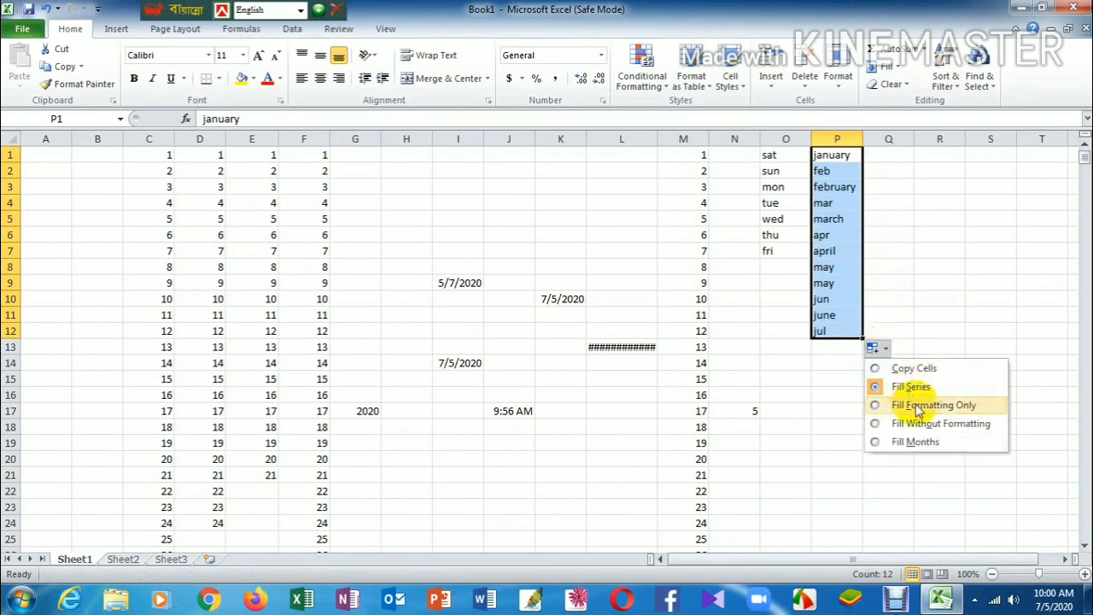
click(920, 450)
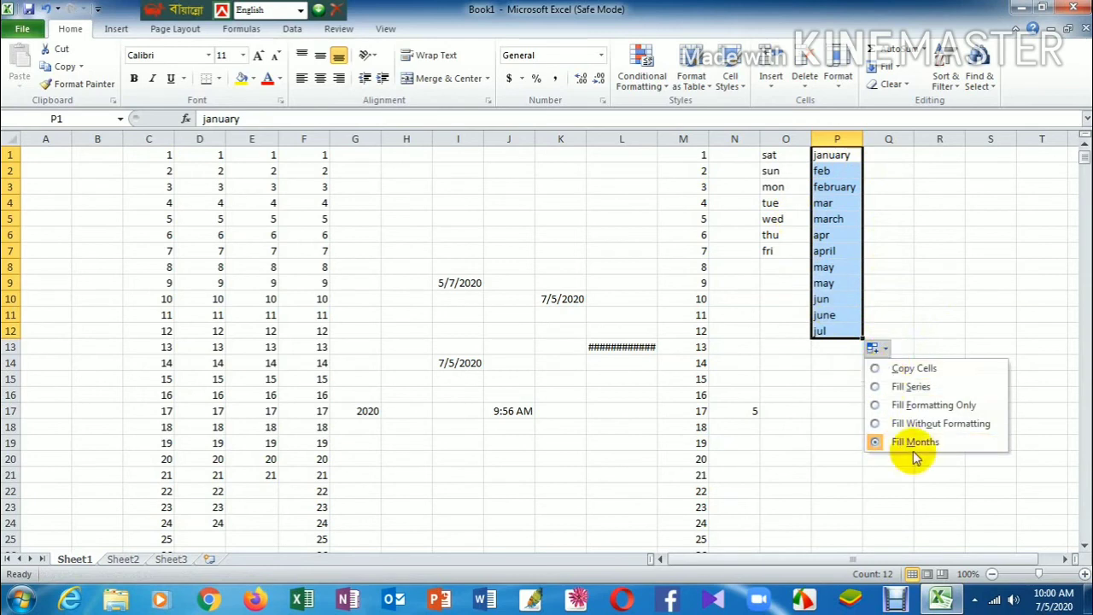
click(825, 393)
click(768, 314)
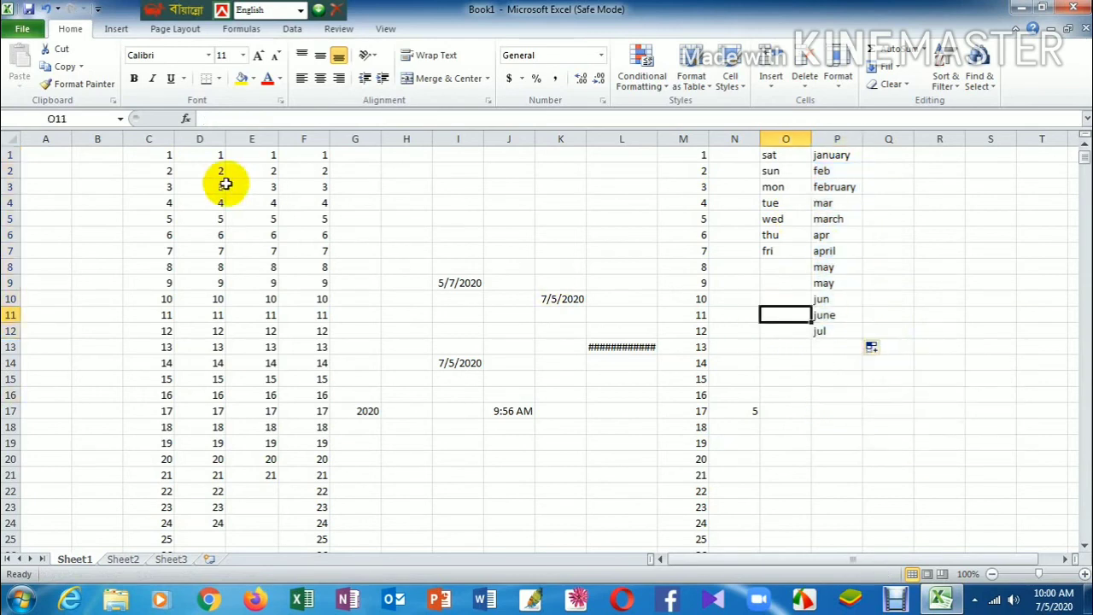
click(126, 560)
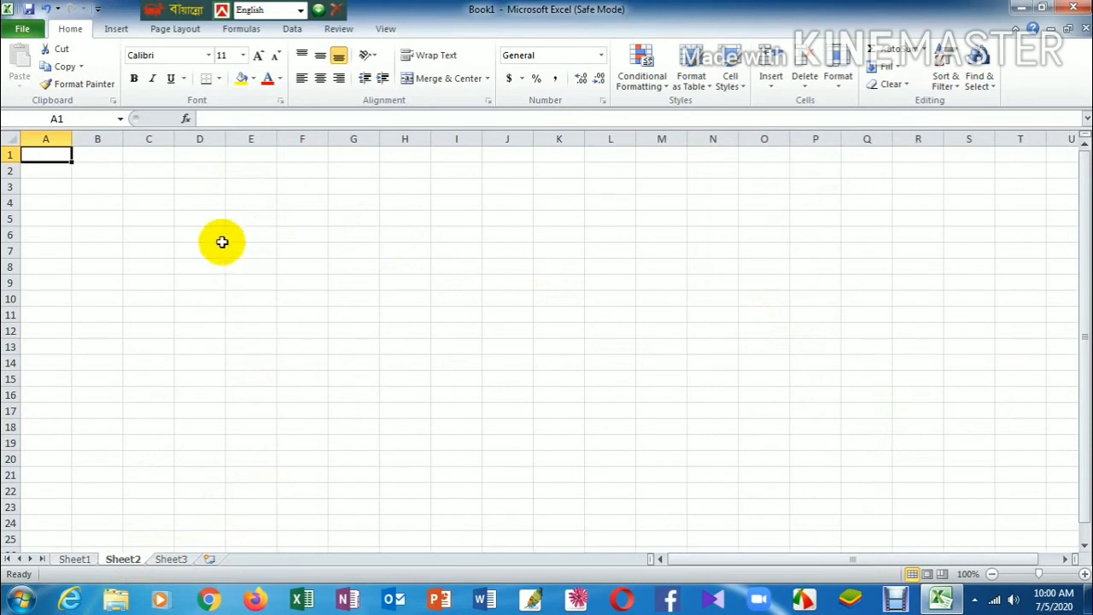
Click around several empty cells of Sheet2
click(155, 175)
click(162, 205)
click(260, 250)
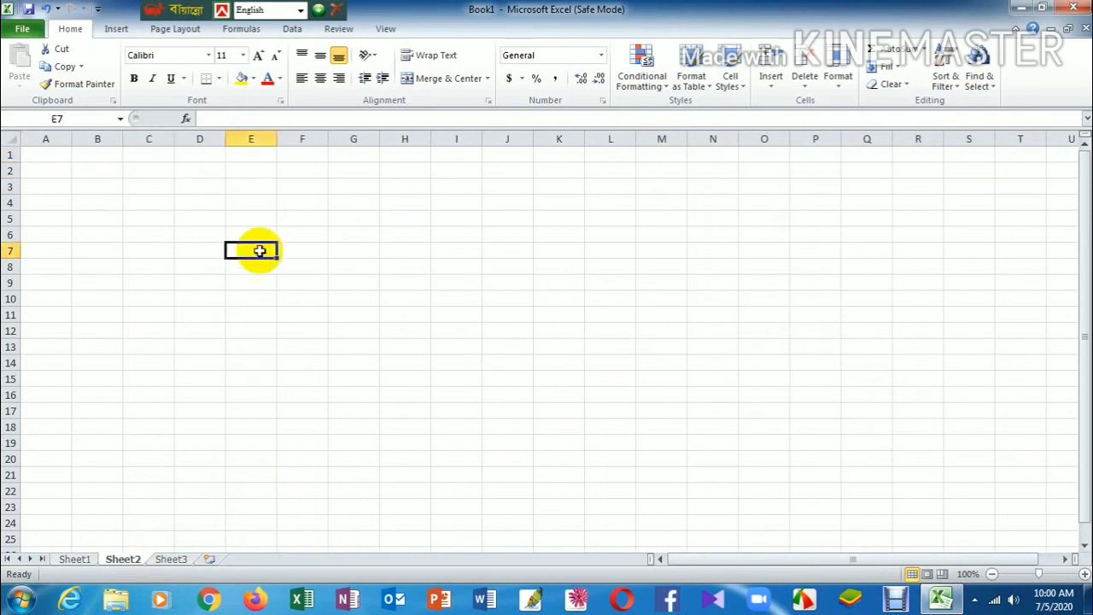
click(345, 300)
click(257, 345)
click(109, 250)
click(249, 230)
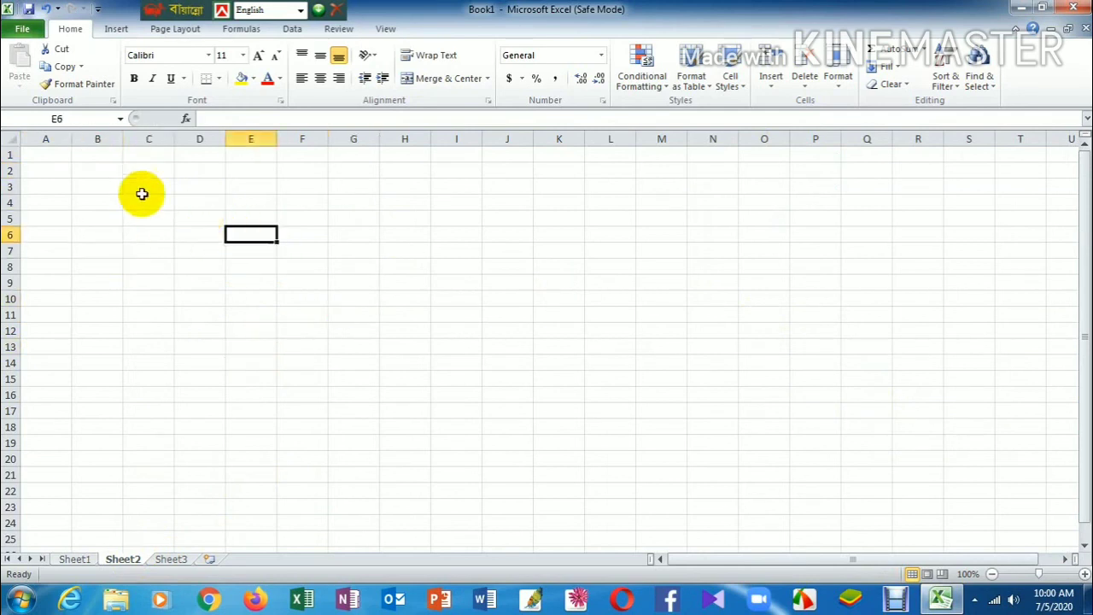
click(93, 171)
click(236, 199)
click(357, 264)
click(350, 346)
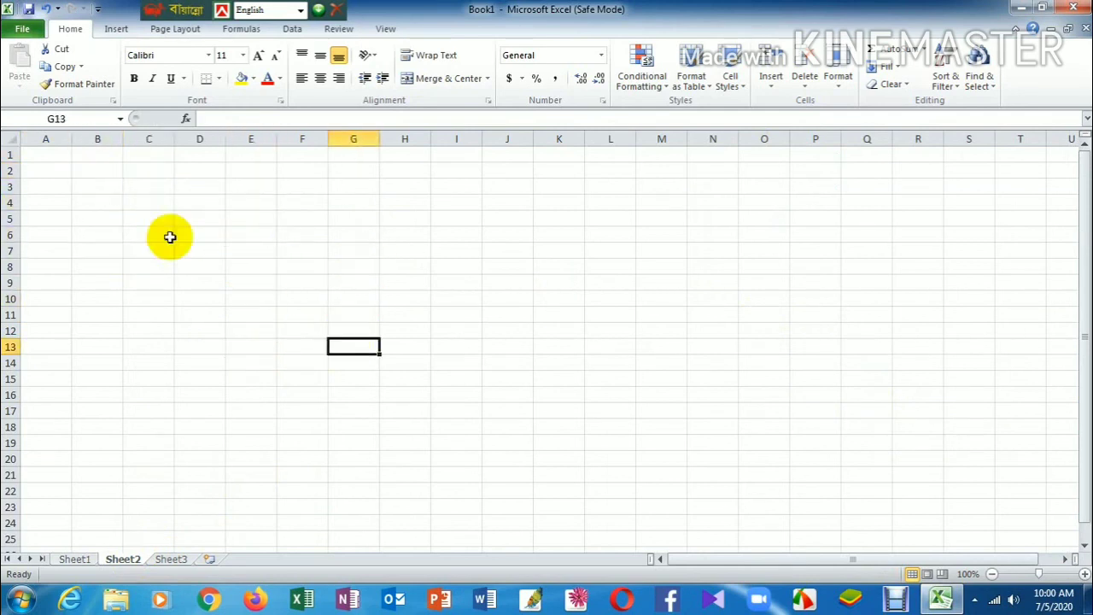
Enter 5 in B2 and 5 in C2
click(108, 173)
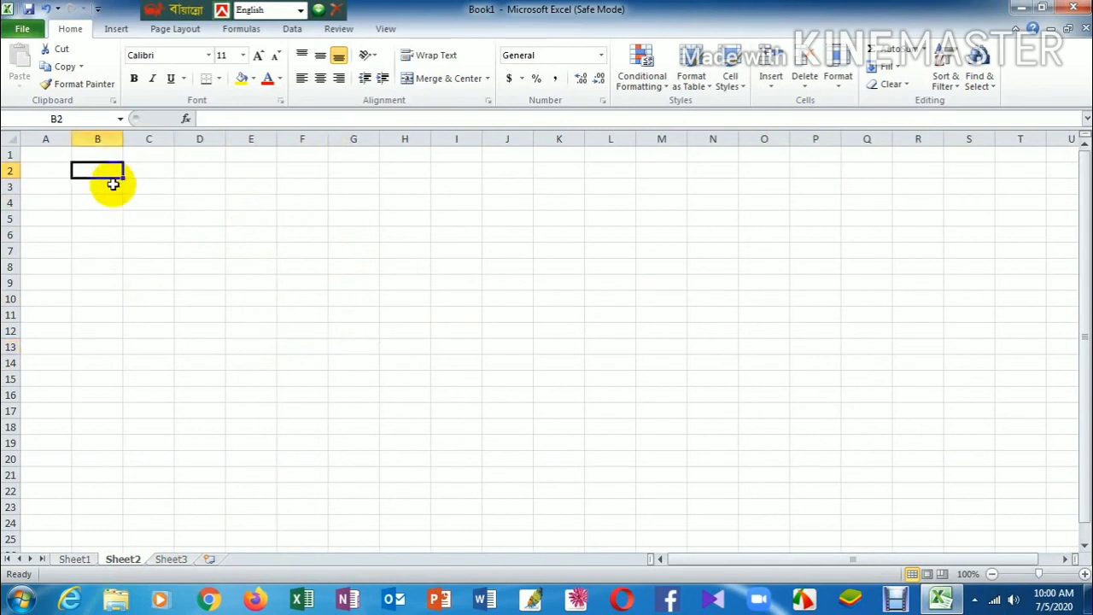
text(5)
key(Tab)
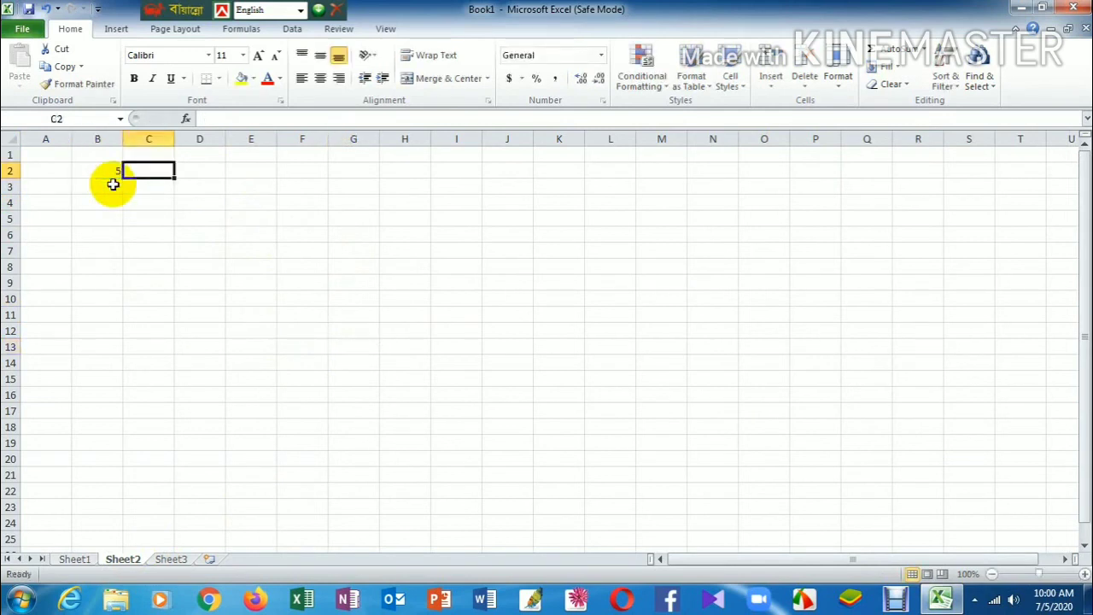
text(5)
key(Tab)
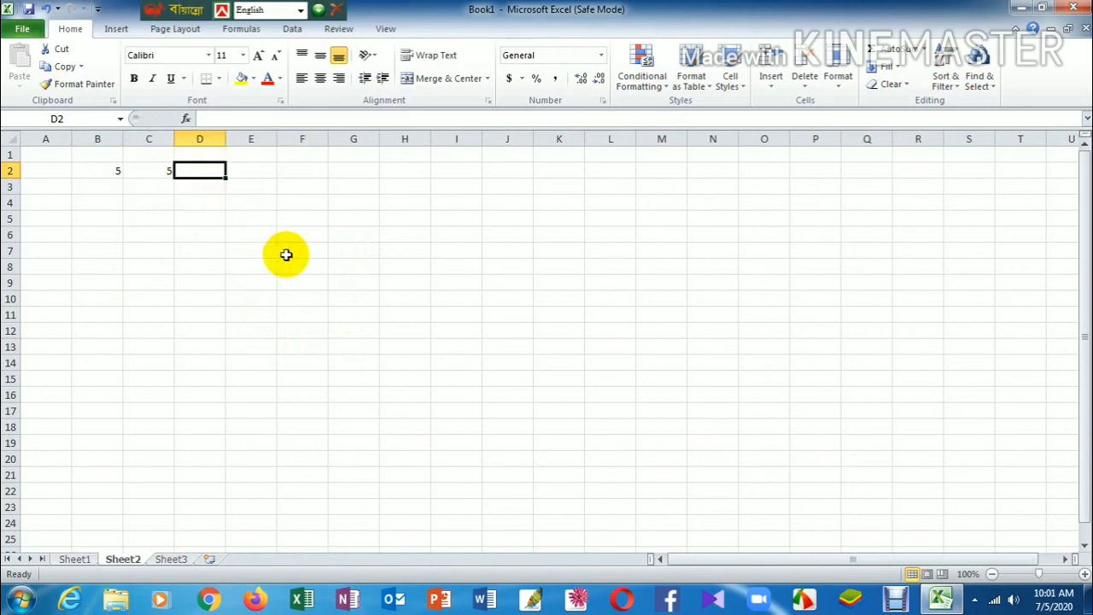
Enter =SUM(B2:C2) in D2 so it shows 10
text(=)
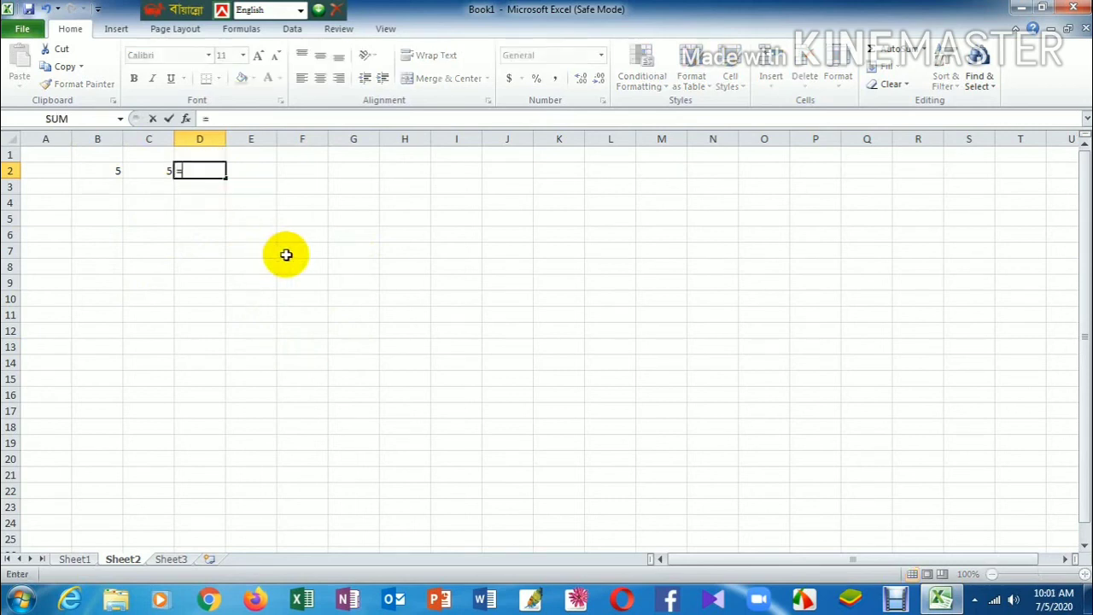
text(s)
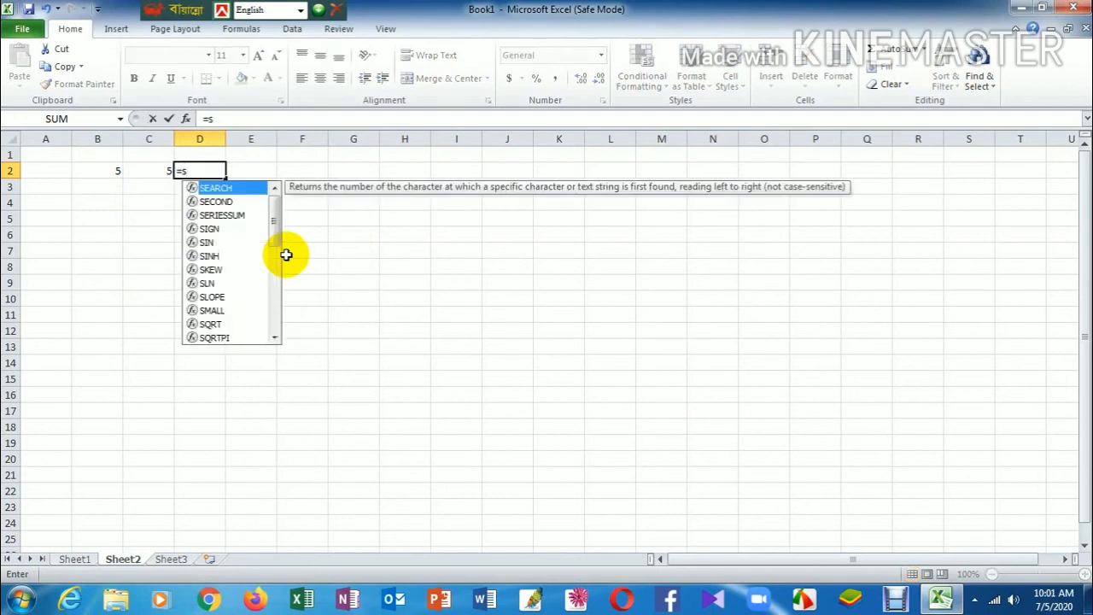
text(um)
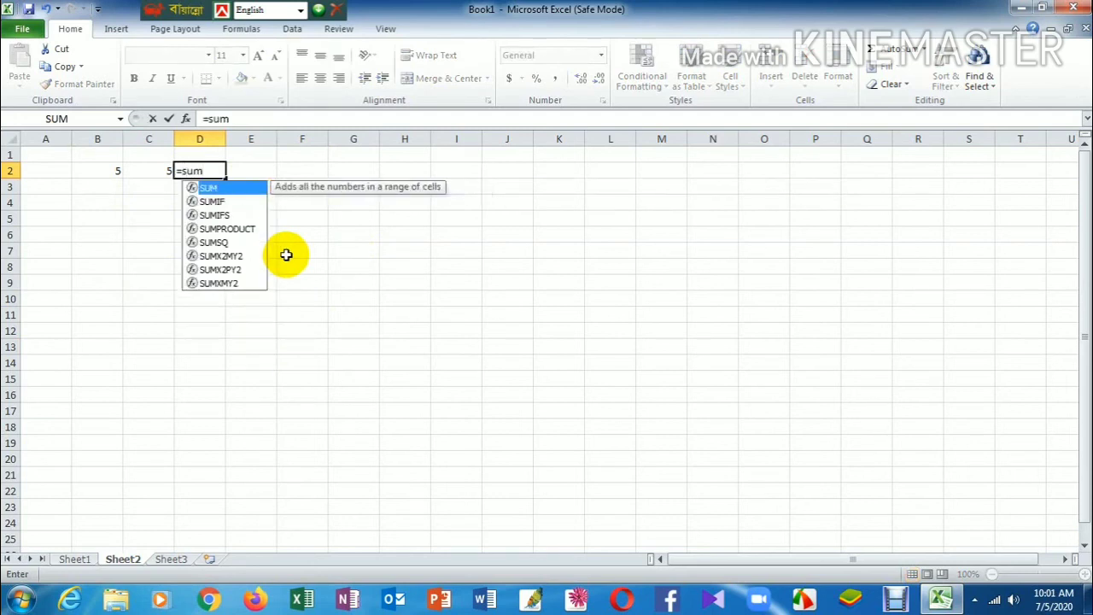
text(()
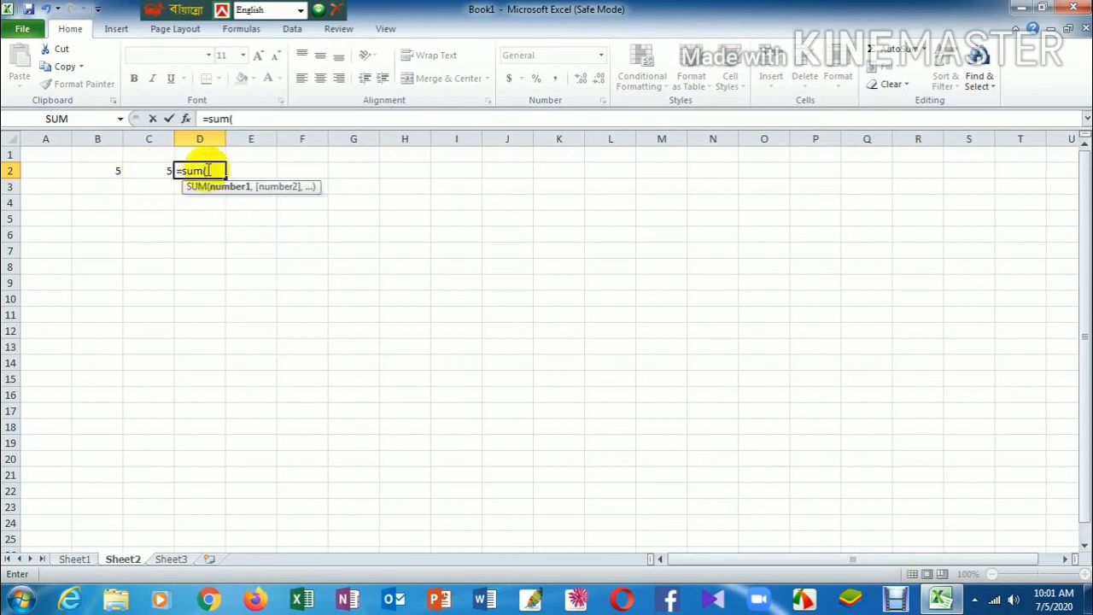
click(108, 170)
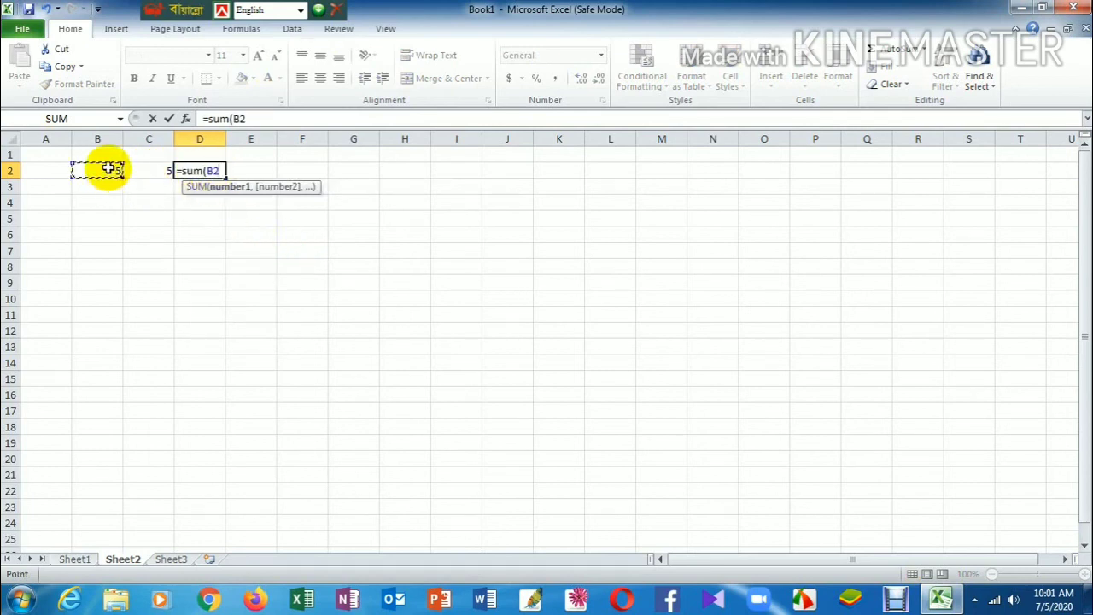
drag(108, 170, 149, 169)
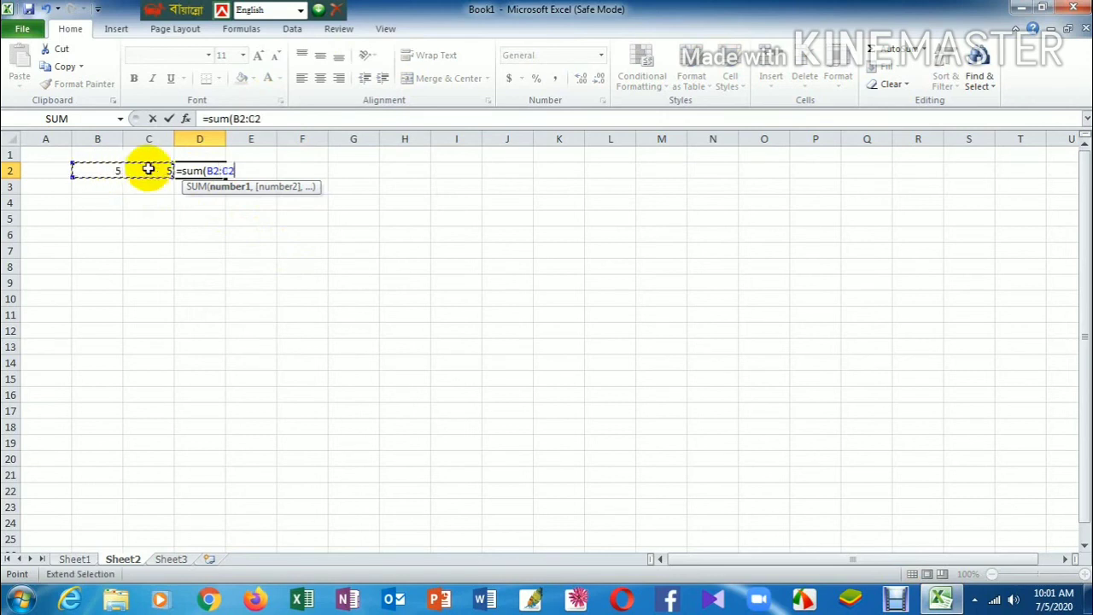
text())
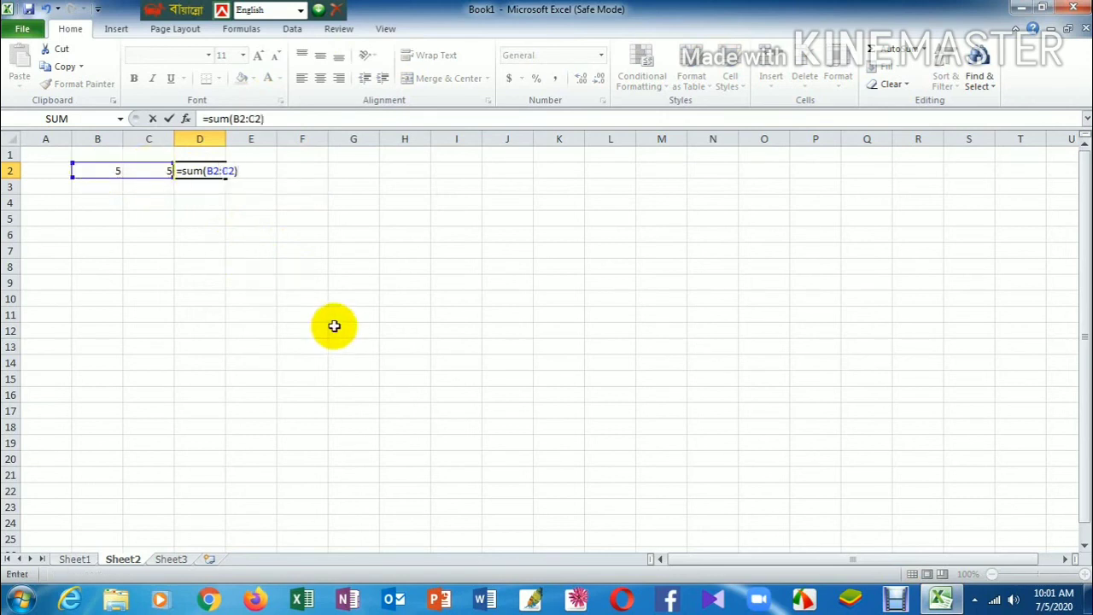
key(Return)
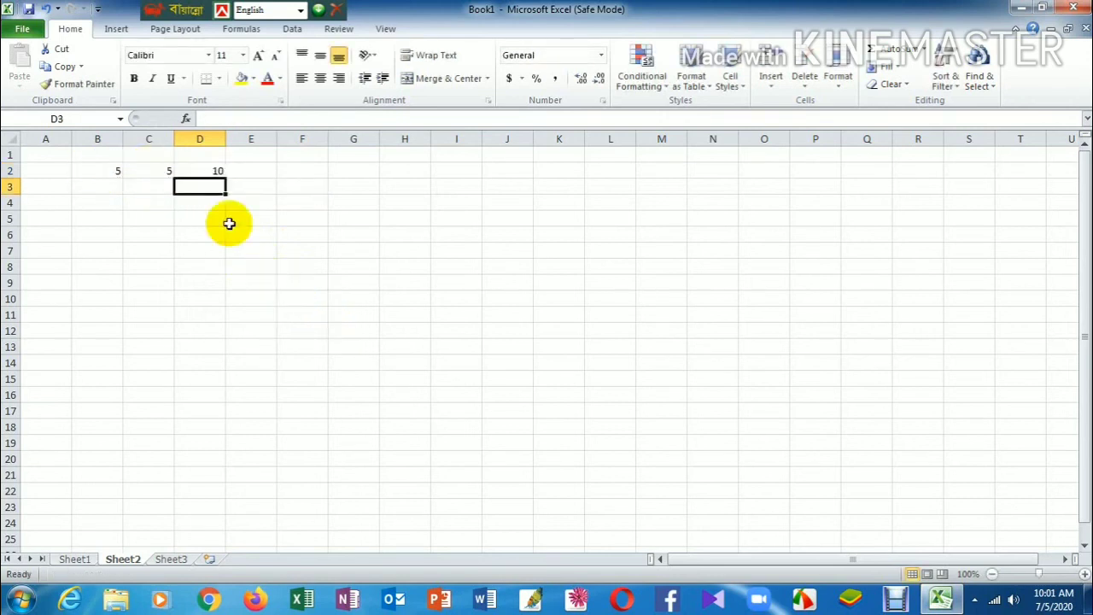
Clear D2 and begin a new formula with =
click(206, 170)
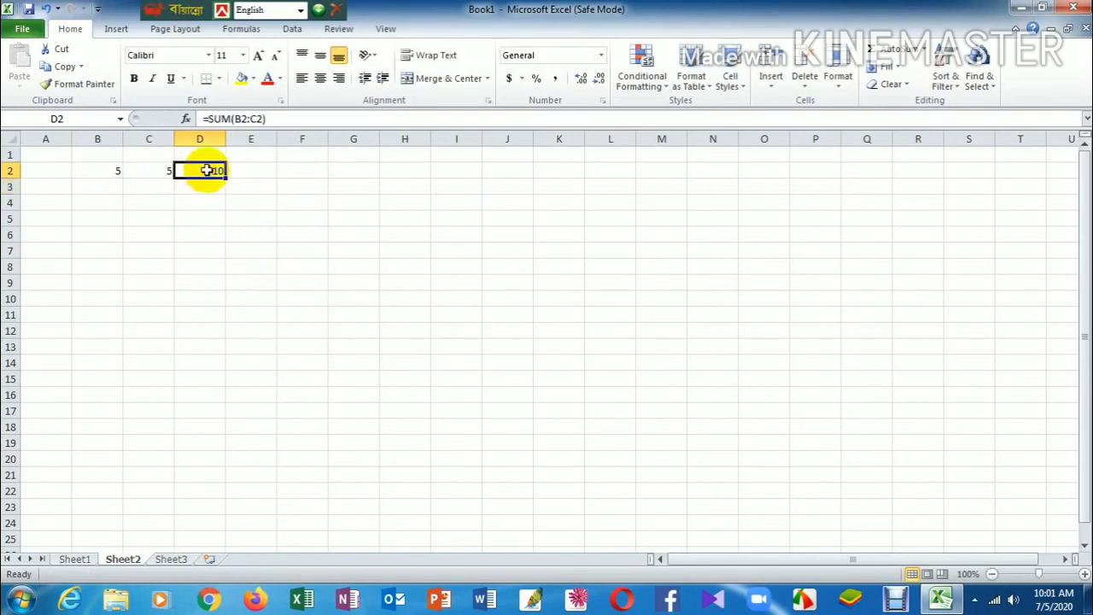
key(Delete)
text(=)
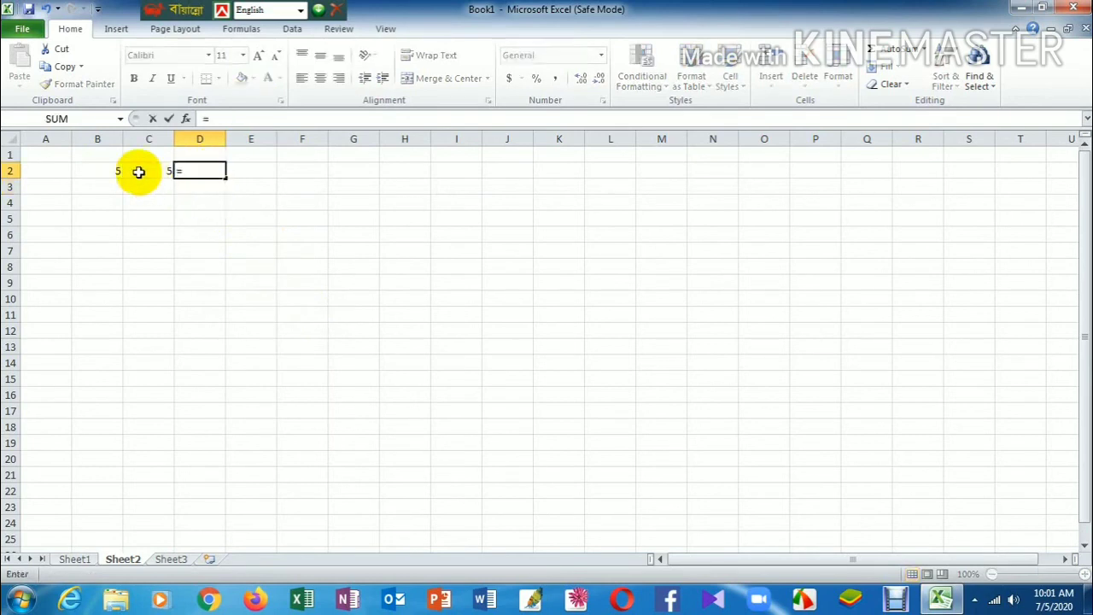
Enter =B2:C2 in D2, which returns #VALUE!, then delete that formula
drag(113, 170, 146, 170)
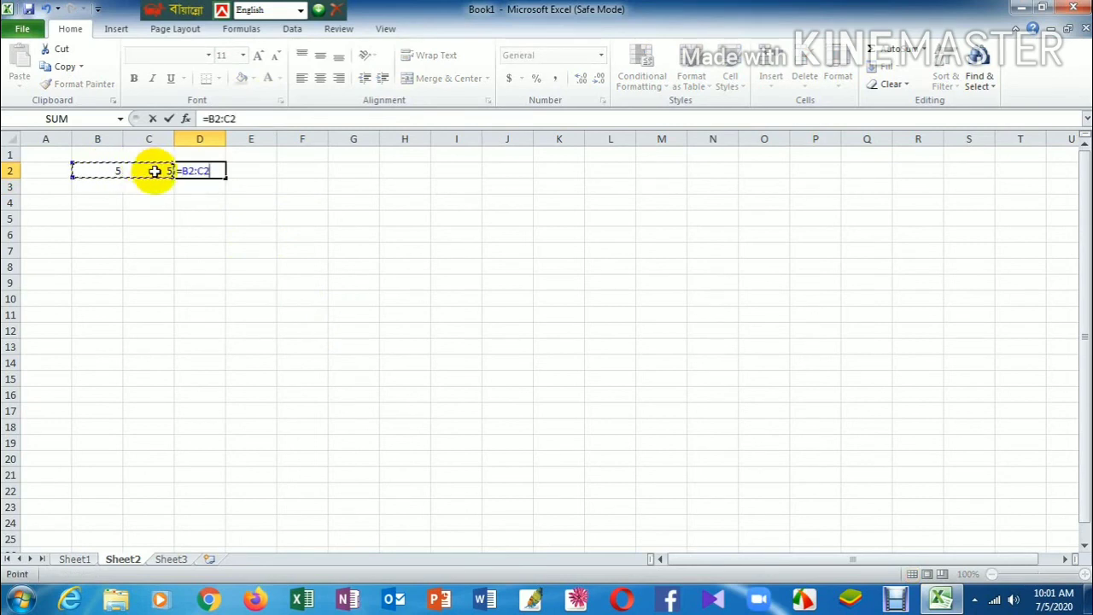
key(Return)
click(195, 171)
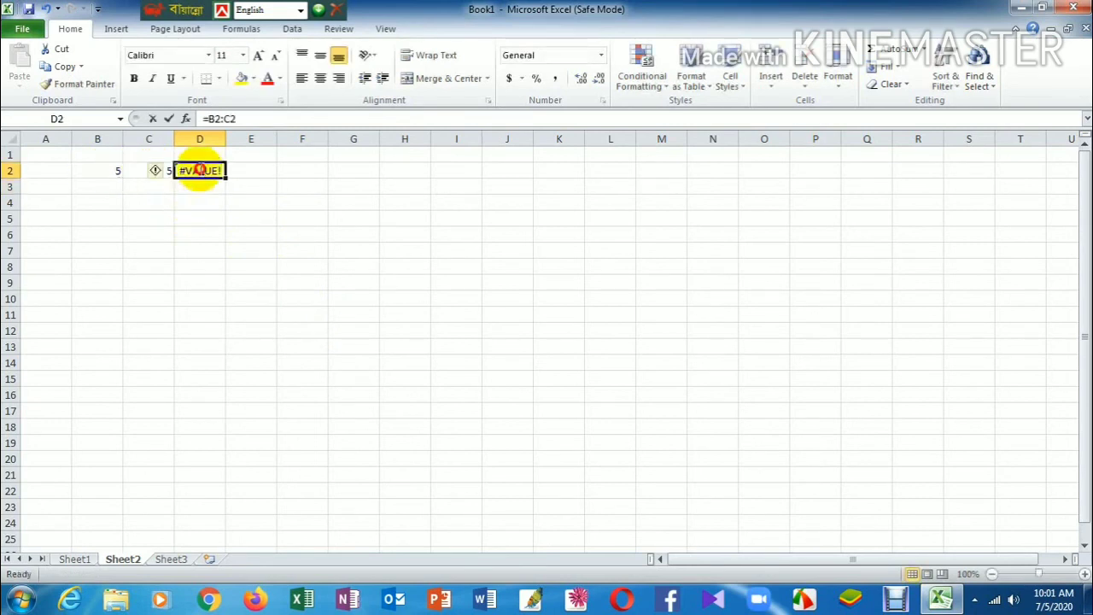
double_click(195, 171)
drag(213, 170, 170, 170)
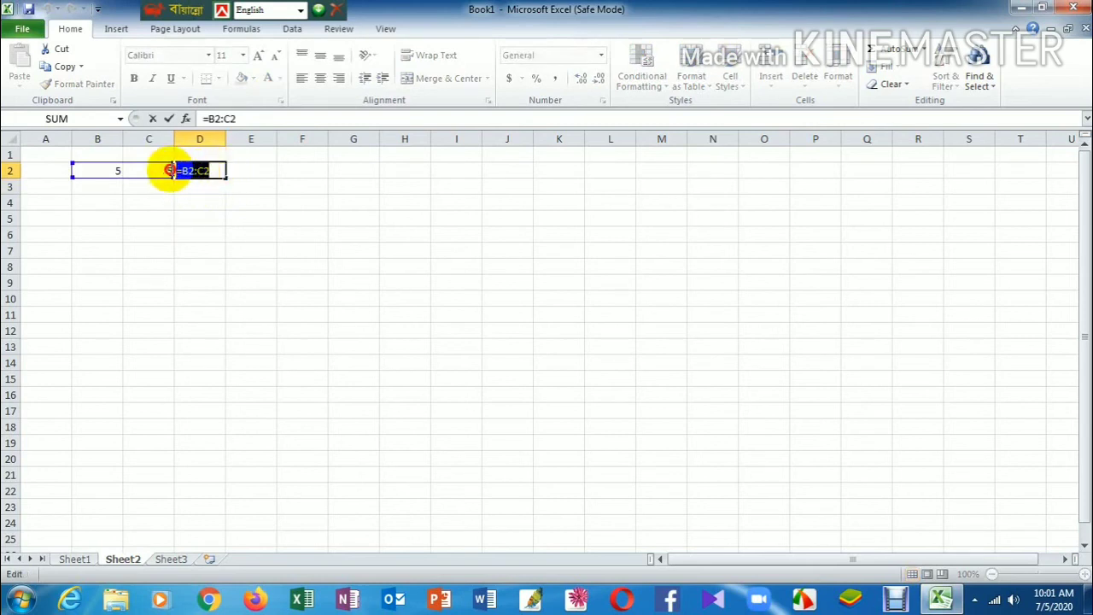
key(BackSpace)
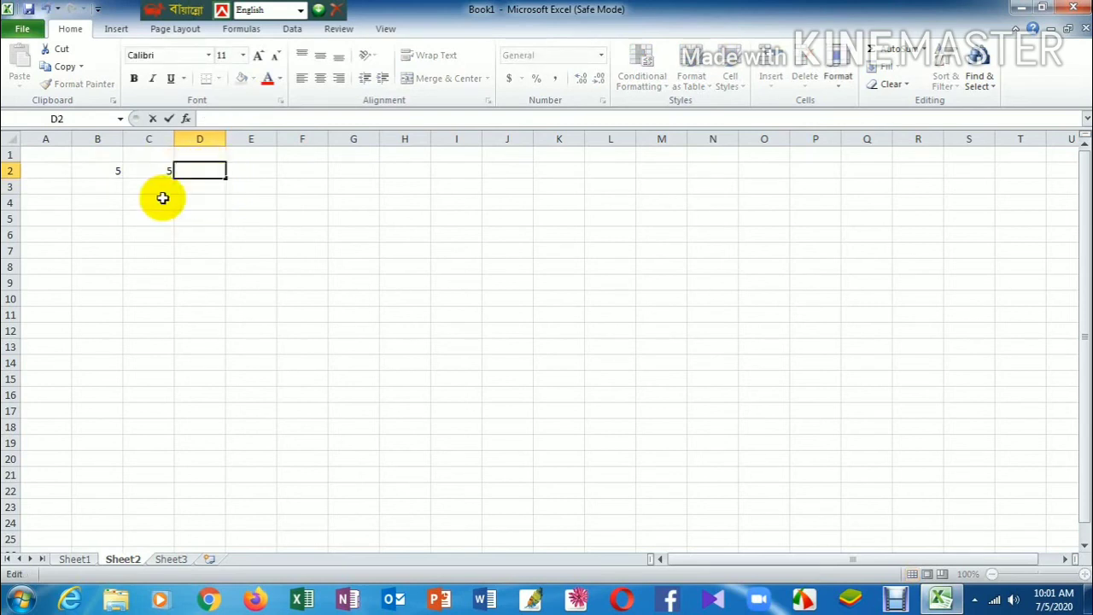
text(=)
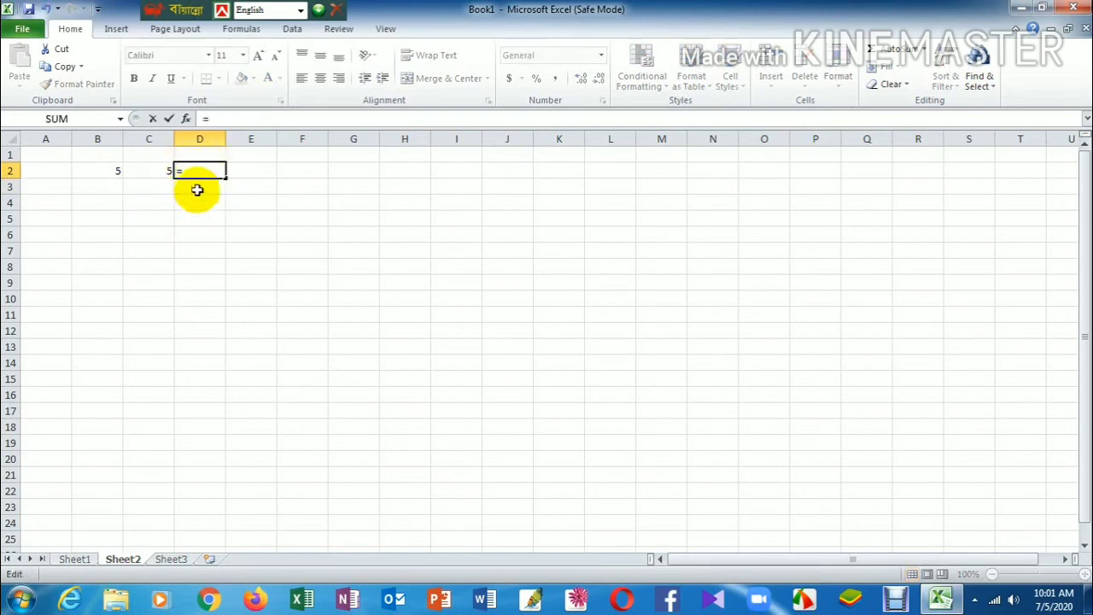
key(BackSpace)
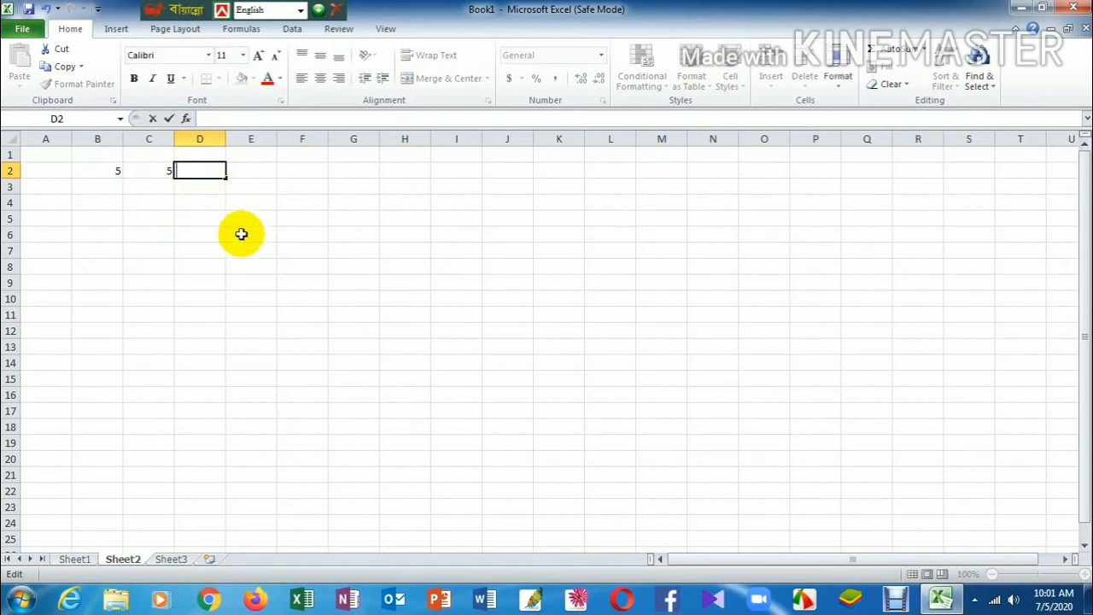
Use AutoSum (Alt+=) in D2 to total B2:C2 as 10
click(239, 233)
click(200, 172)
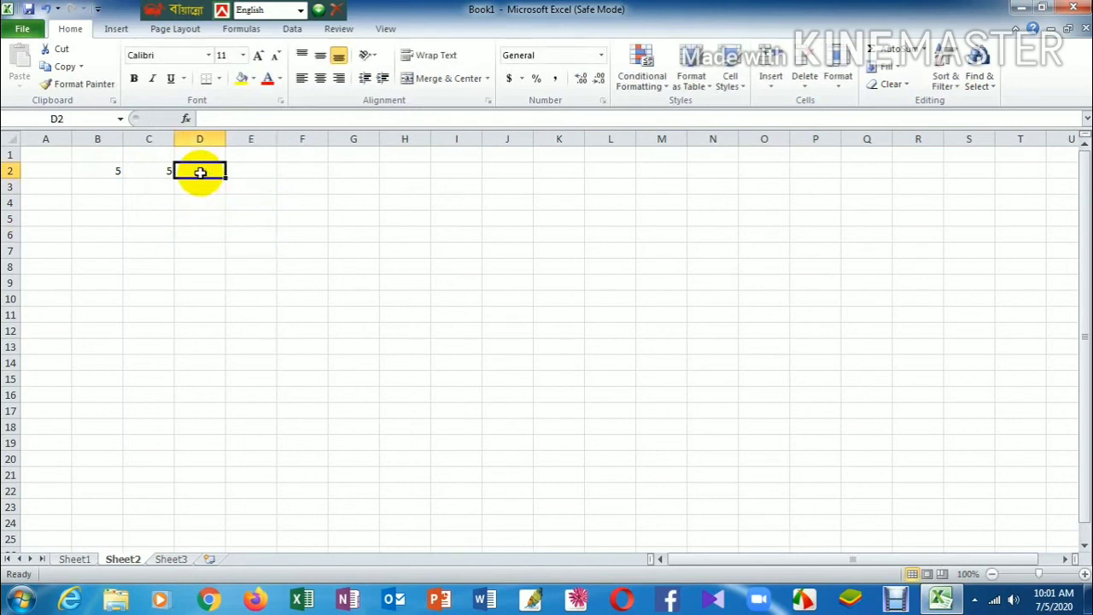
key(alt+equal)
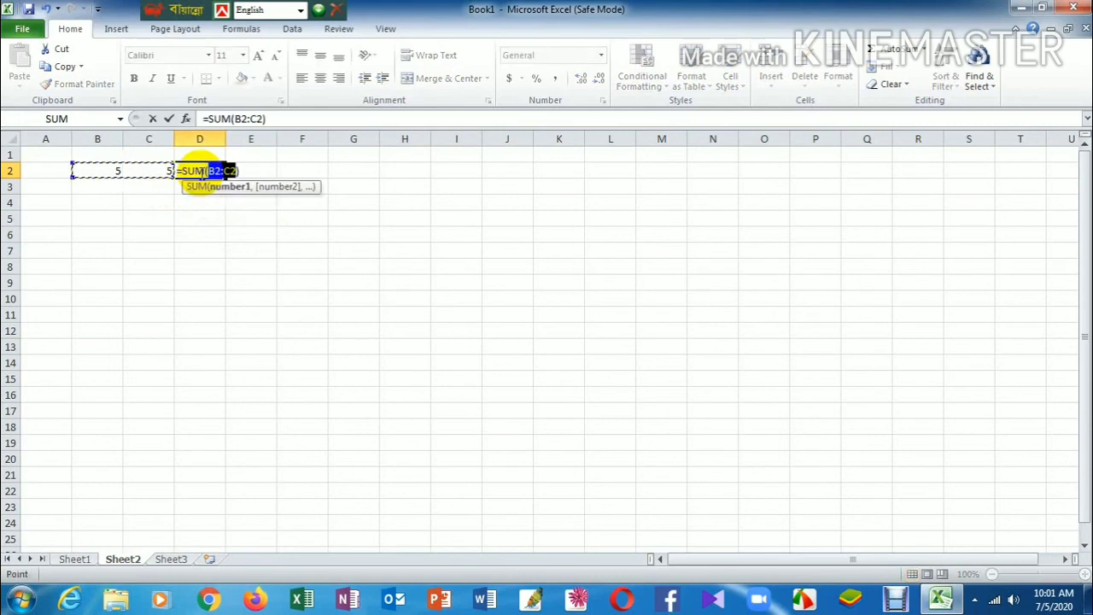
key(Return)
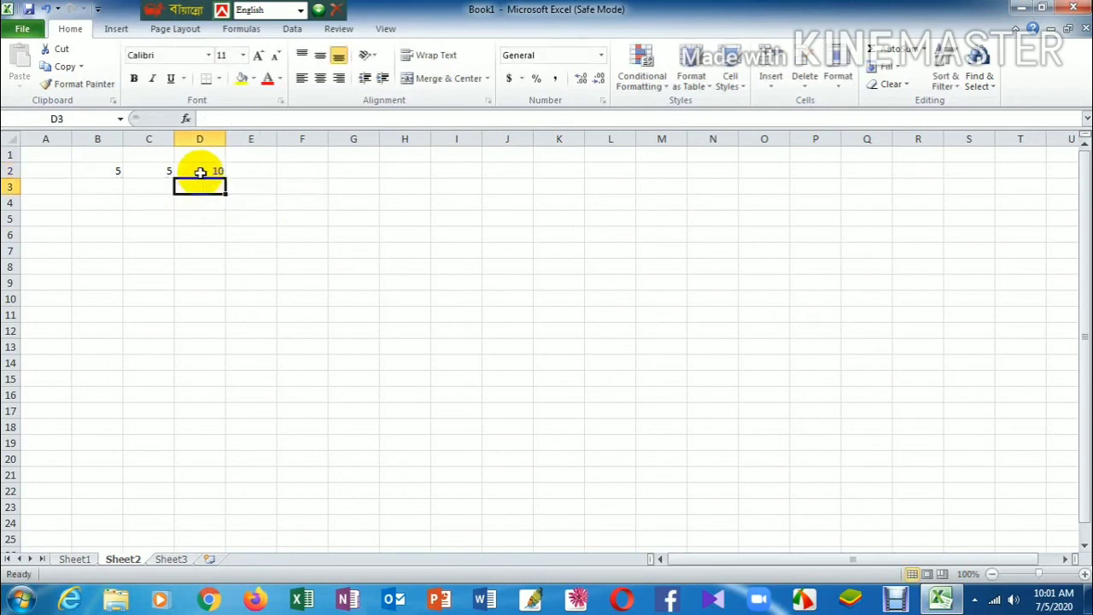
Enter 5 in B3 and B4 below B2's 5, then select all to see Sum 30, Count 5
click(106, 186)
text(5)
key(Return)
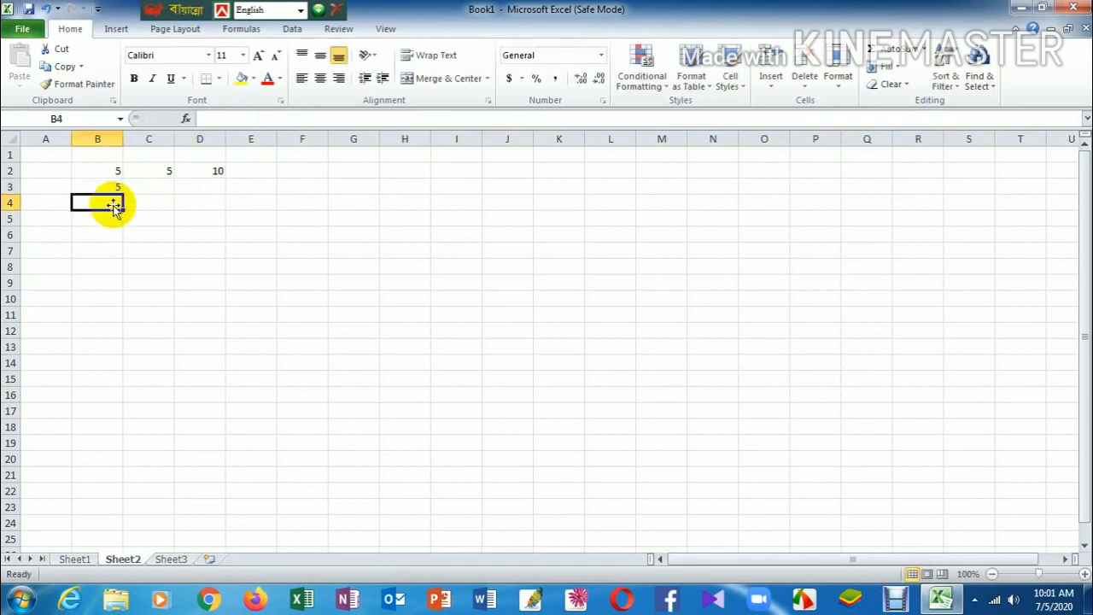
text(5)
key(Return)
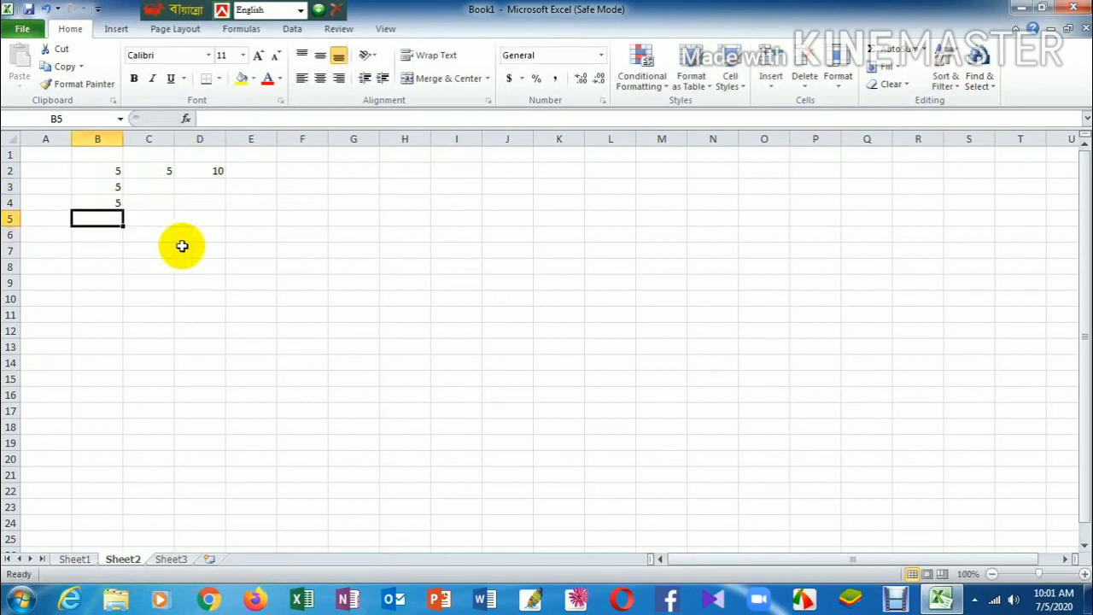
key(ctrl+a)
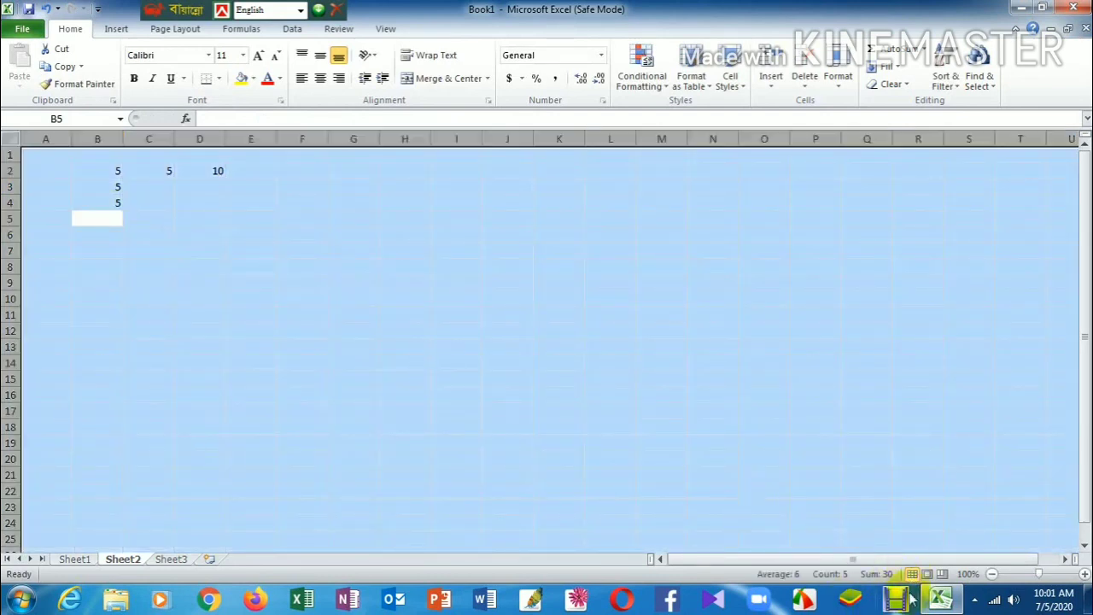
click(974, 601)
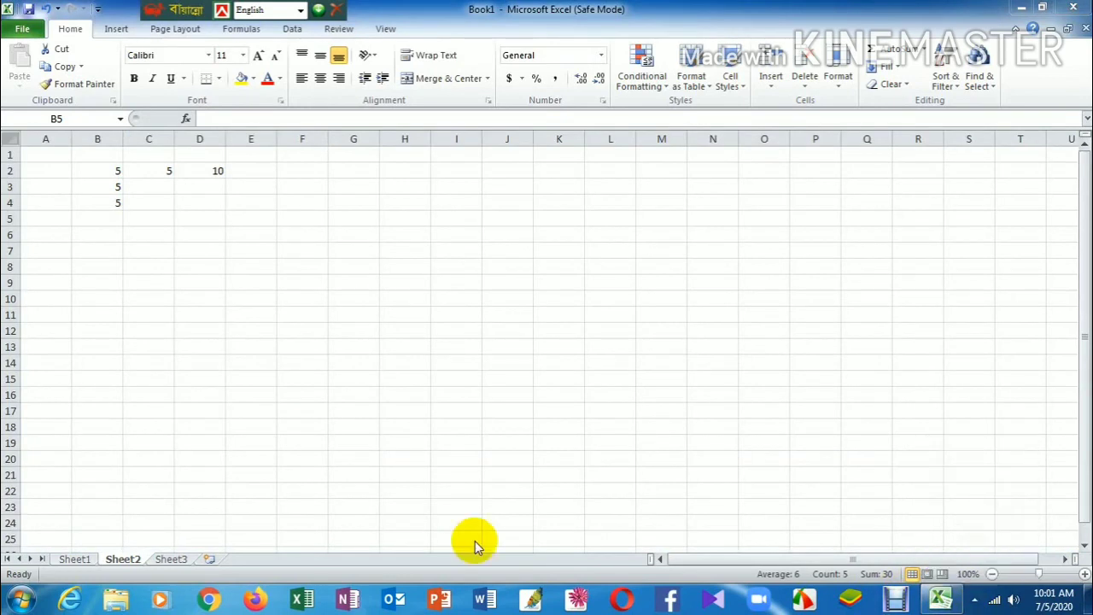